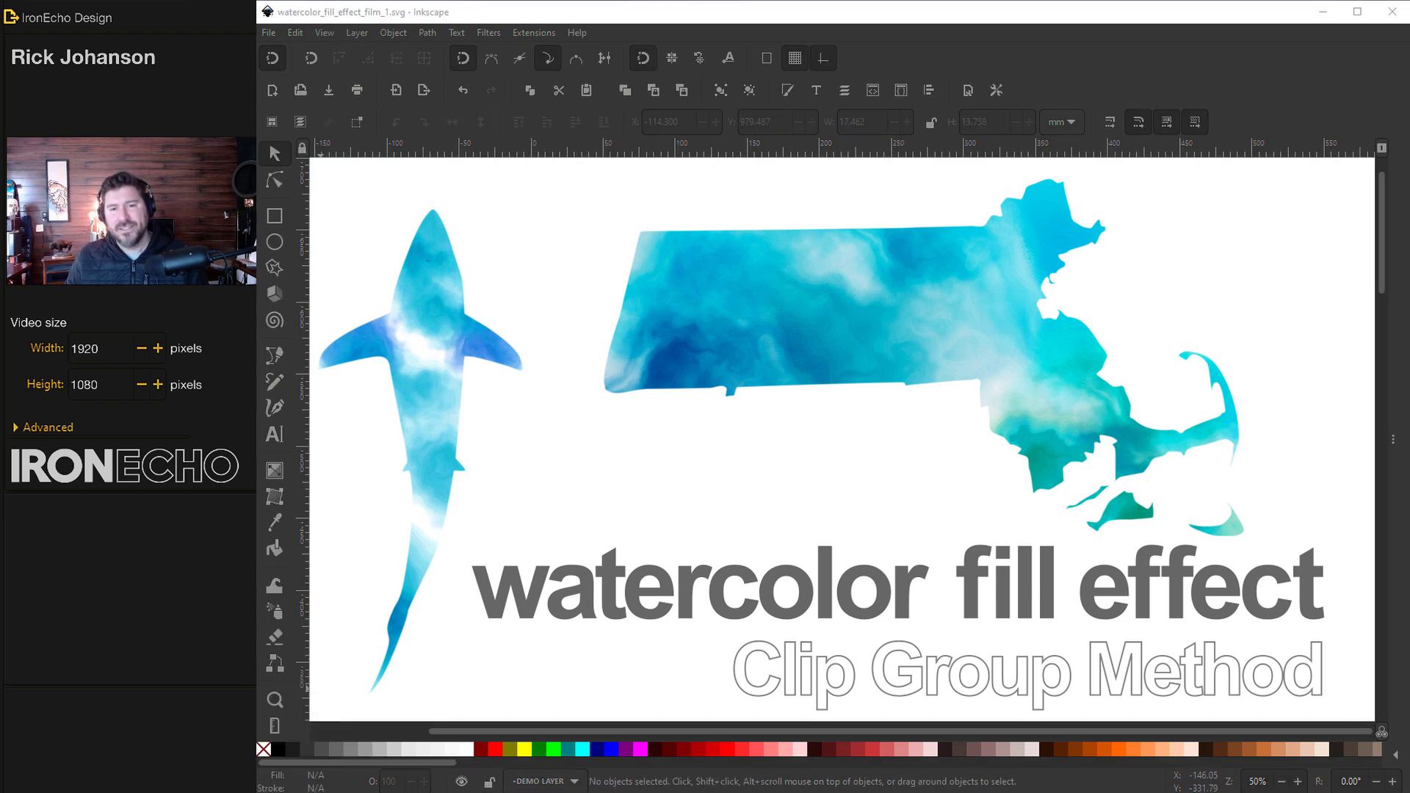
In the clip group example, move the clipped shape over the mountain peak
{"action": "left_click", "coordinate": [283, 735]}
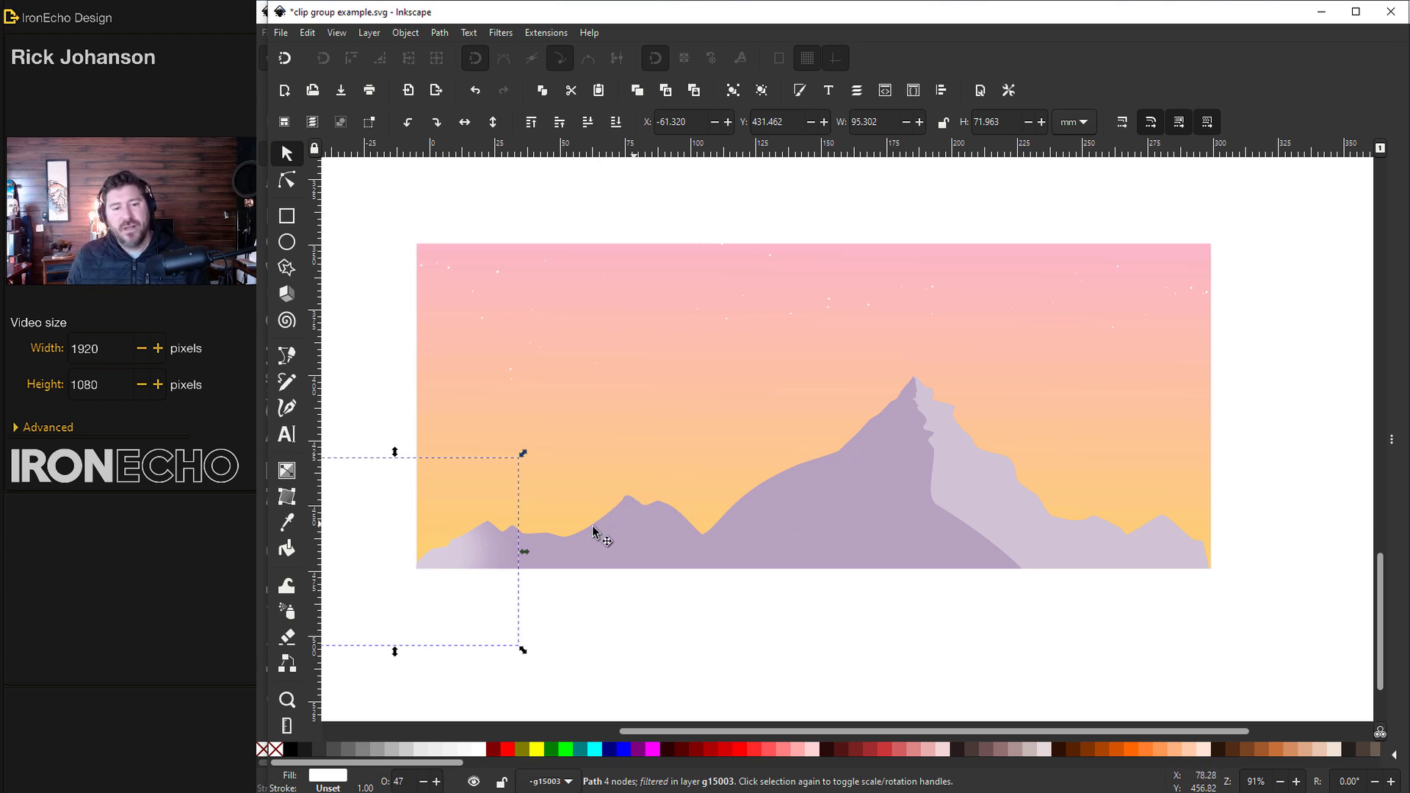
{"action": "left_click_drag", "start_coordinate": [455, 558], "coordinate": [950, 274]}
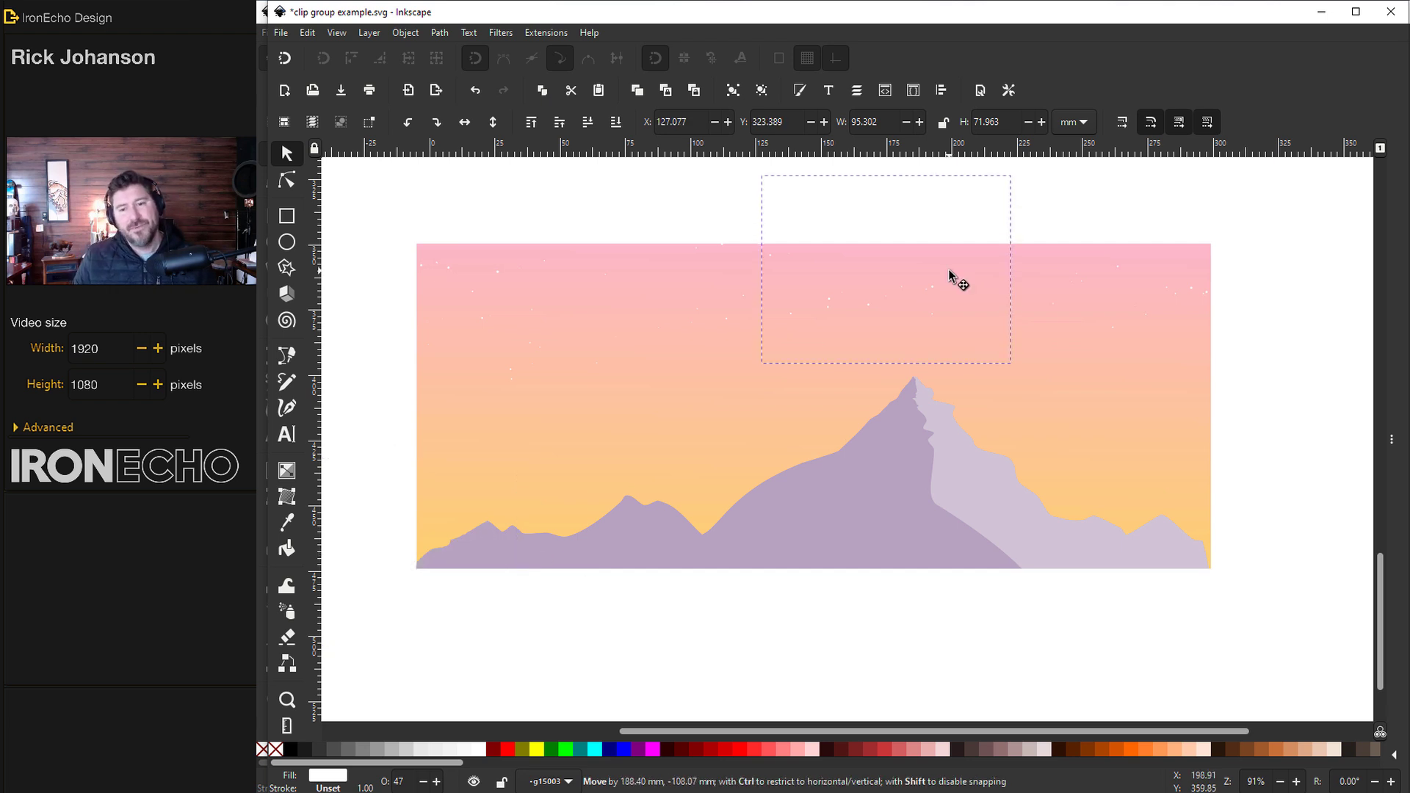
{"action": "left_click_drag", "start_coordinate": [950, 274], "coordinate": [931, 387]}
Paint white snow strokes across the left foothills with the Calligraphy tool
{"action": "left_click", "coordinate": [287, 408]}
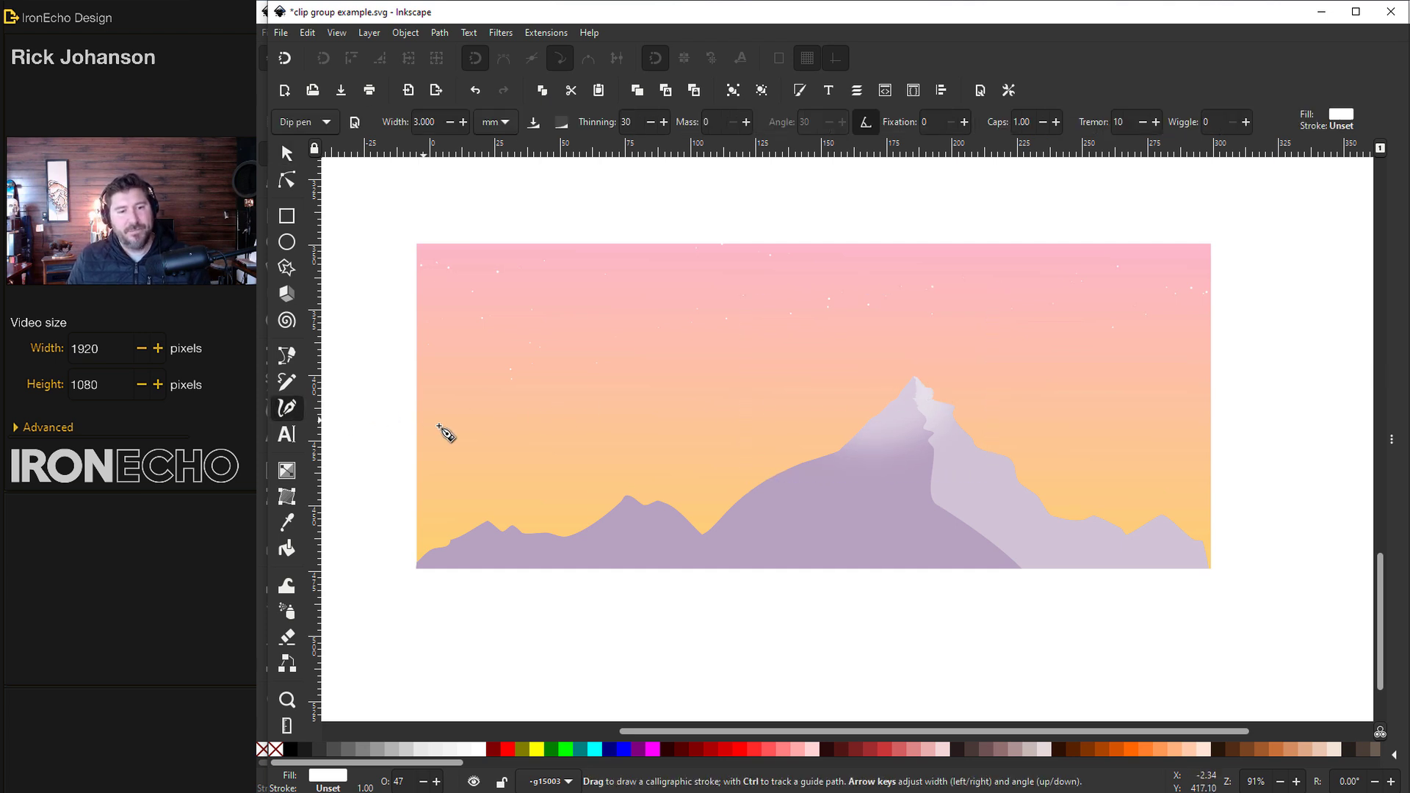
{"action": "mouse_move", "coordinate": [464, 526]}
{"action": "left_mouse_down"}
{"action": "mouse_move", "coordinate": [529, 534]}
{"action": "mouse_move", "coordinate": [472, 532]}
{"action": "mouse_move", "coordinate": [486, 533]}
{"action": "left_mouse_up"}
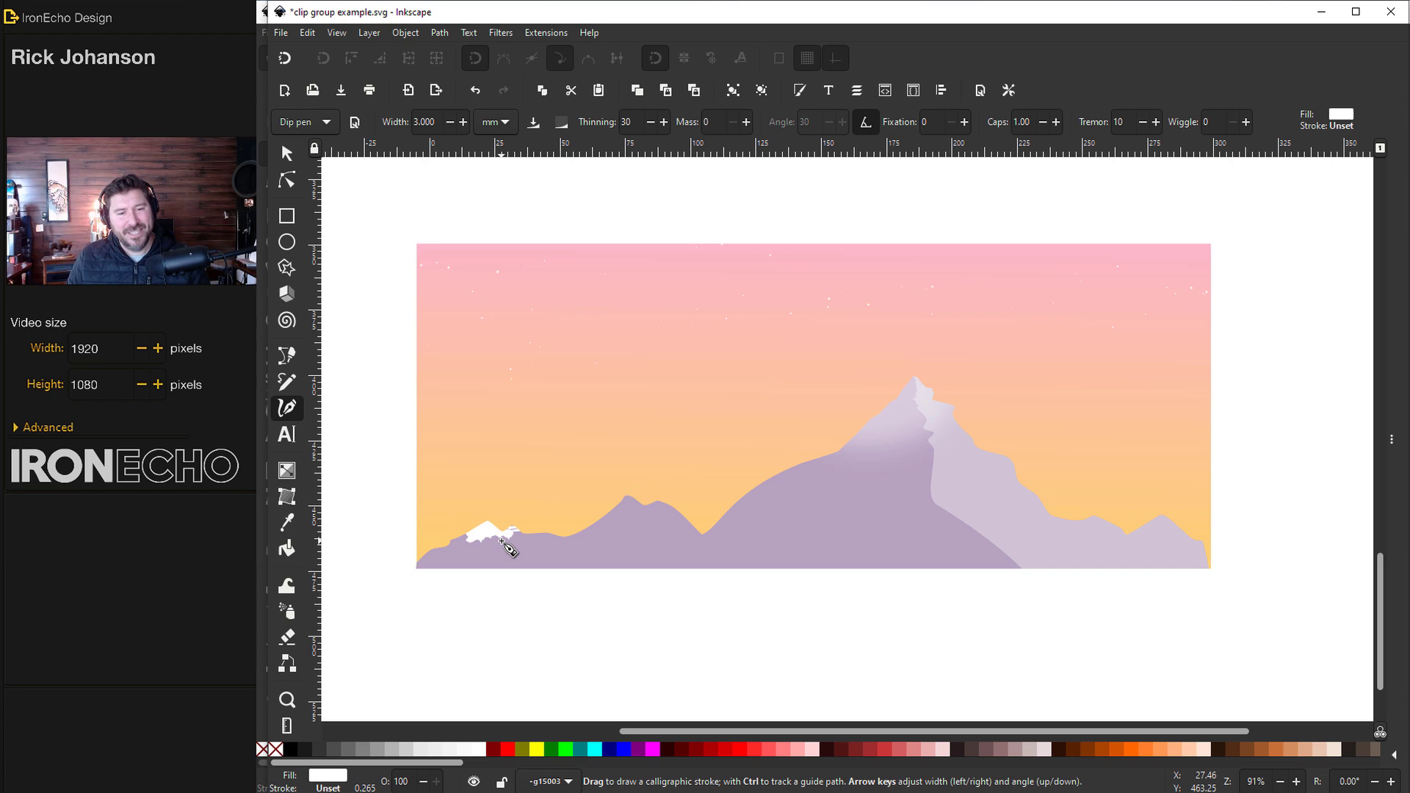
{"action": "left_click_drag", "start_coordinate": [598, 535], "coordinate": [620, 510]}
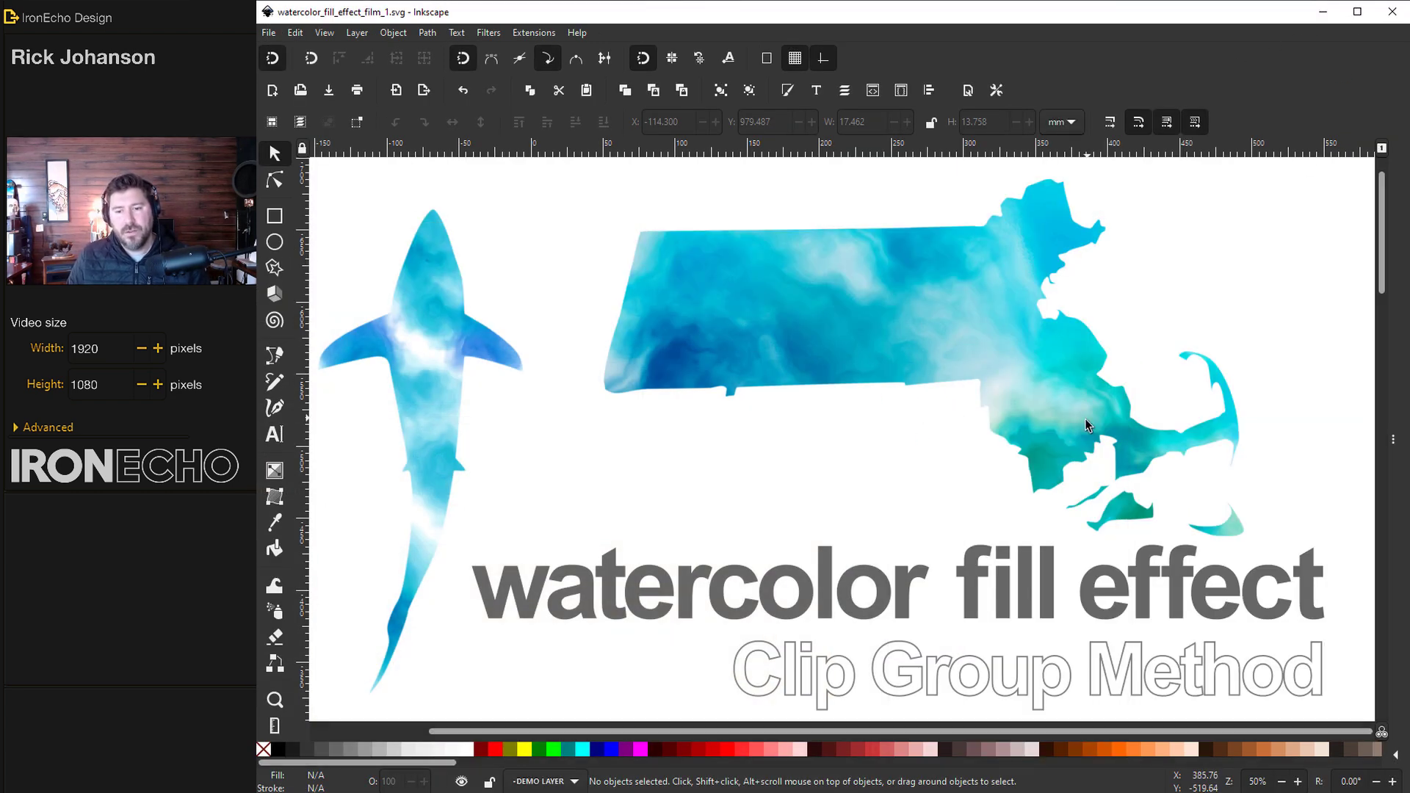
Scroll down past the A4 template to the grey Massachusetts county map
{"action": "scroll", "coordinate": [1086, 419], "scroll_direction": "down", "scroll_amount": 10}
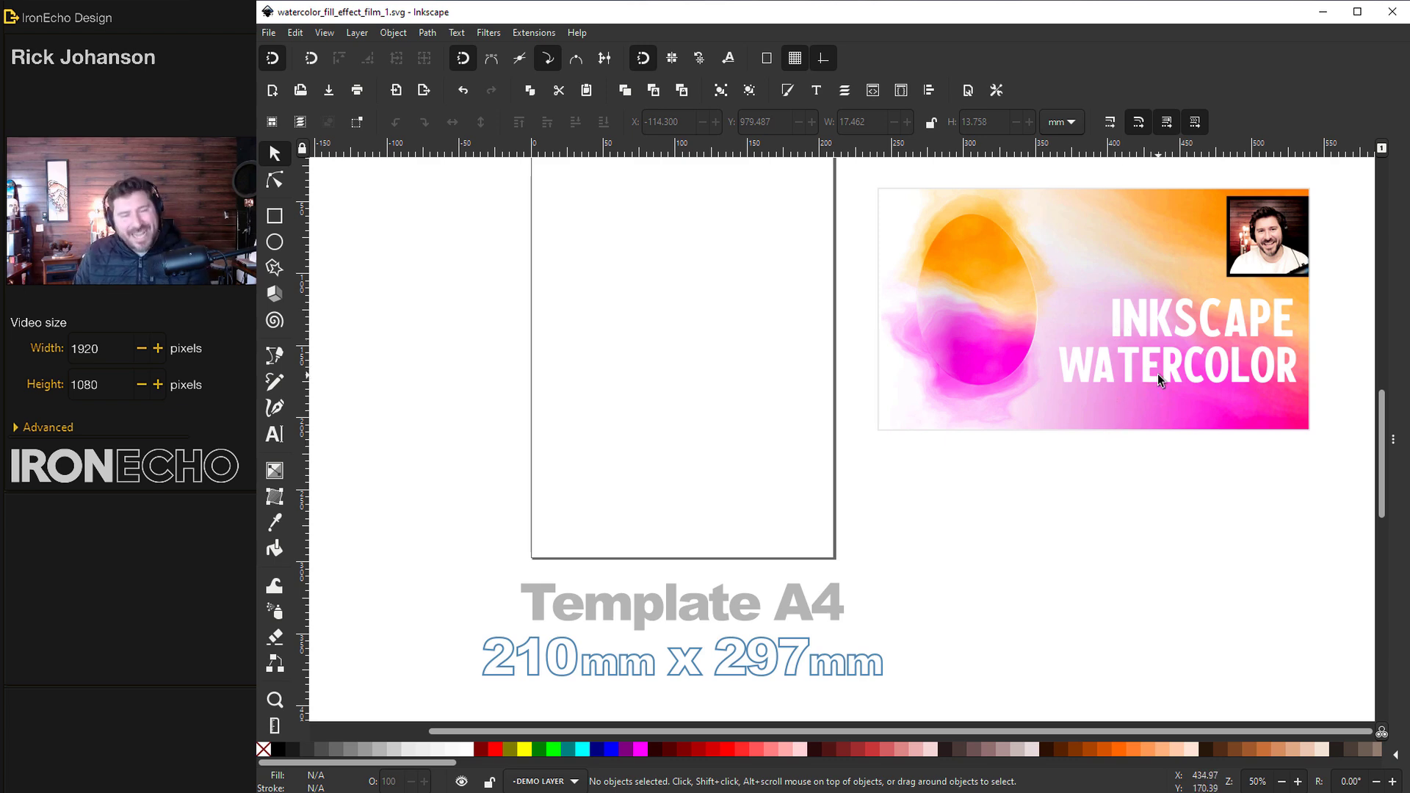
{"action": "scroll", "coordinate": [1157, 374], "scroll_direction": "down", "scroll_amount": 10}
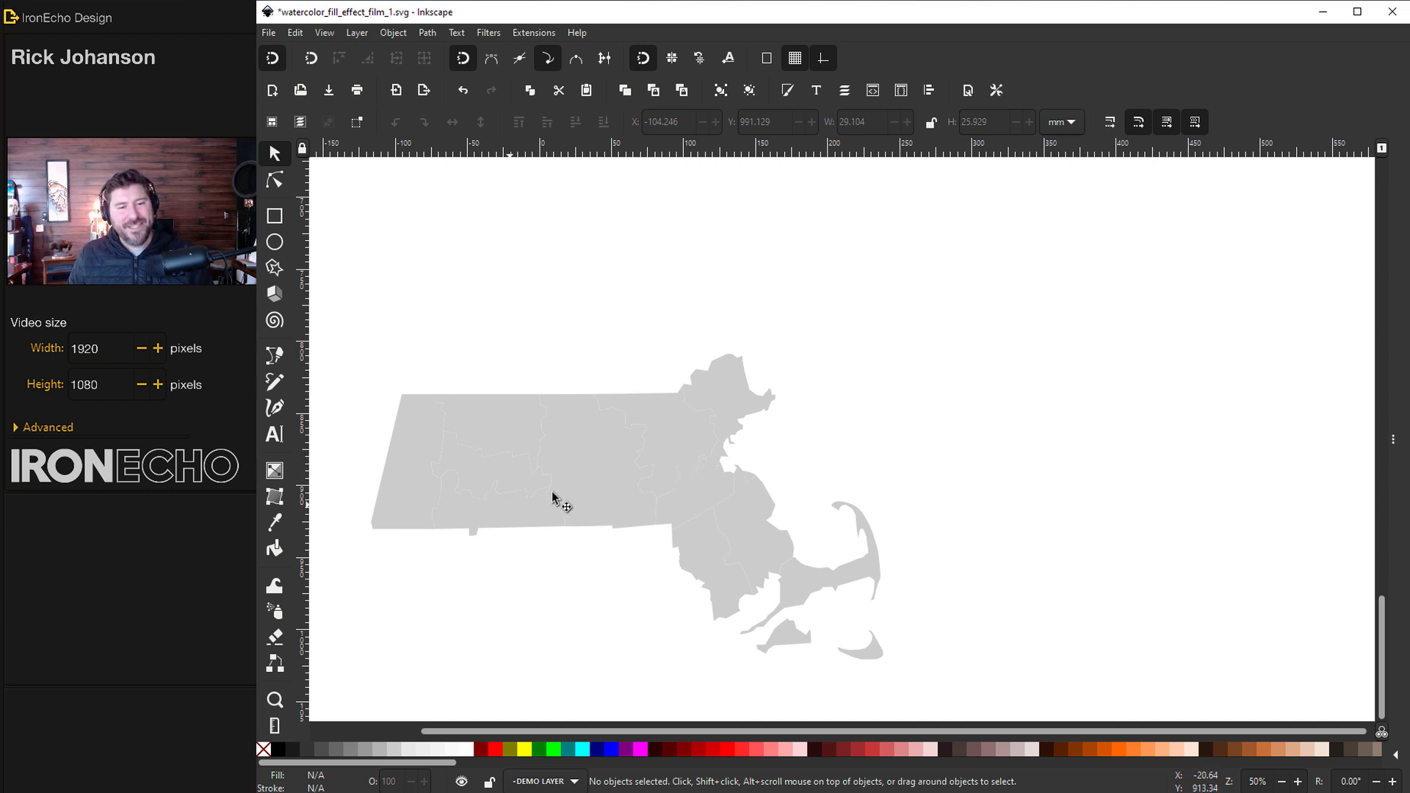
Show the Blank map subdivisions Massachusetts.svg details in Commons, then minimize Chrome
{"action": "key", "text": "alt+Tab"}
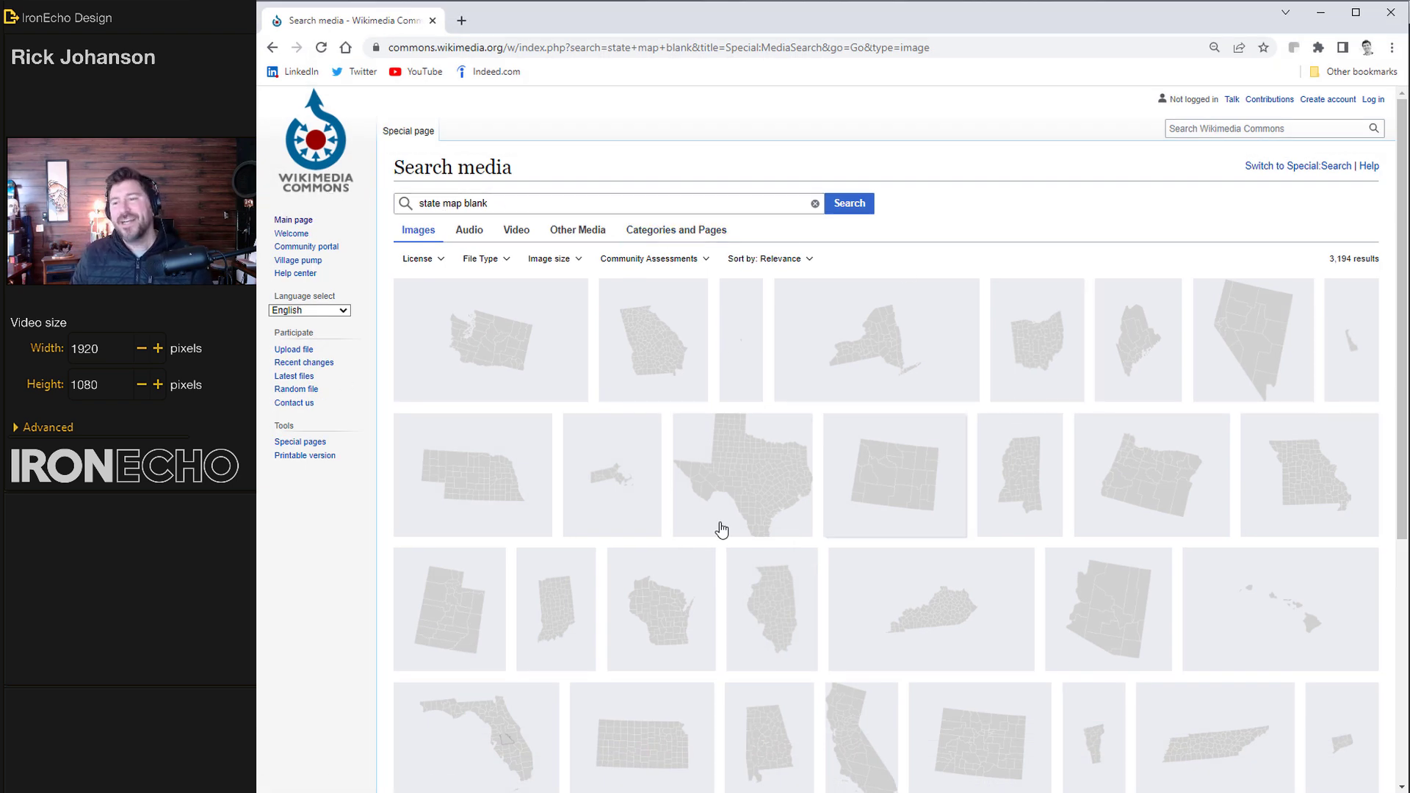
{"action": "left_click", "coordinate": [598, 471]}
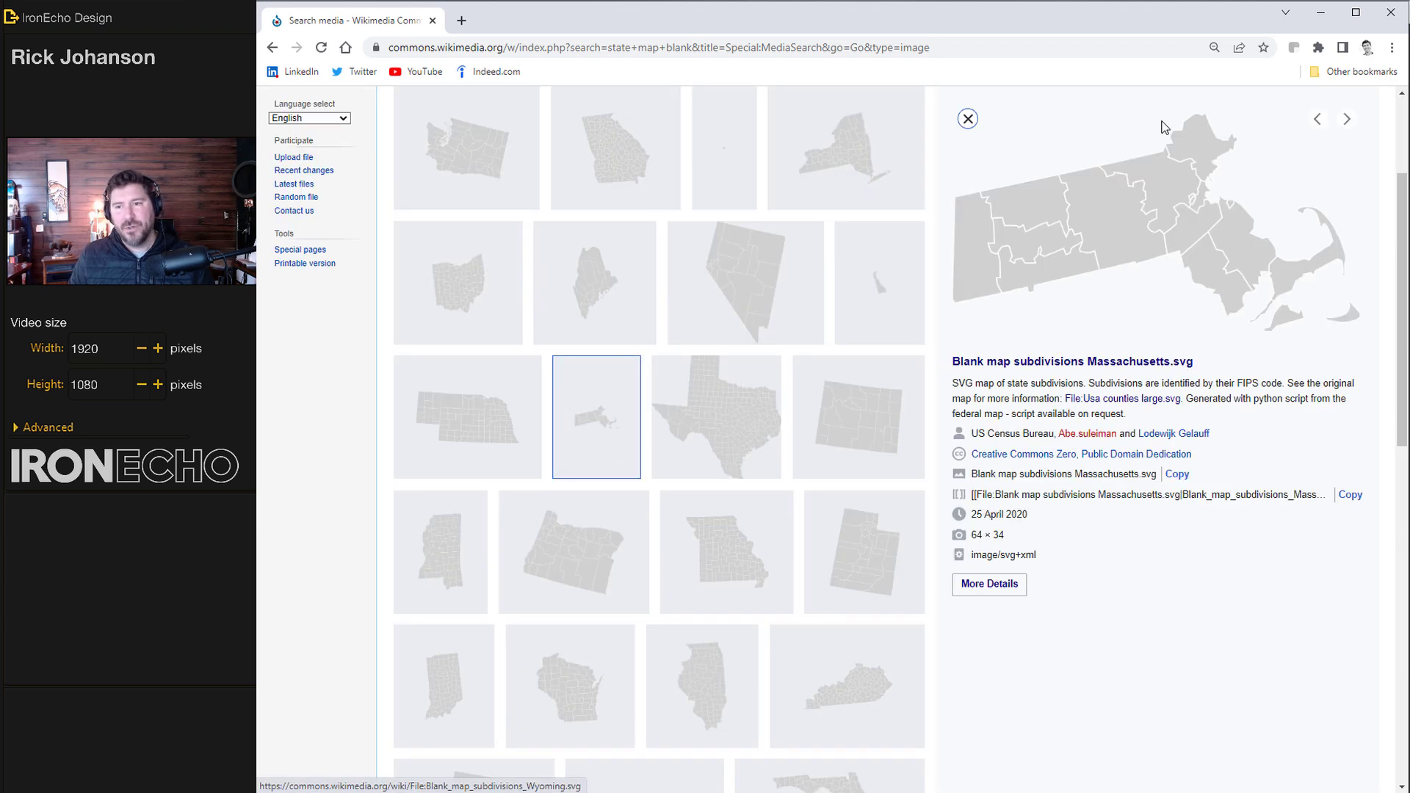
{"action": "left_click", "coordinate": [1326, 16]}
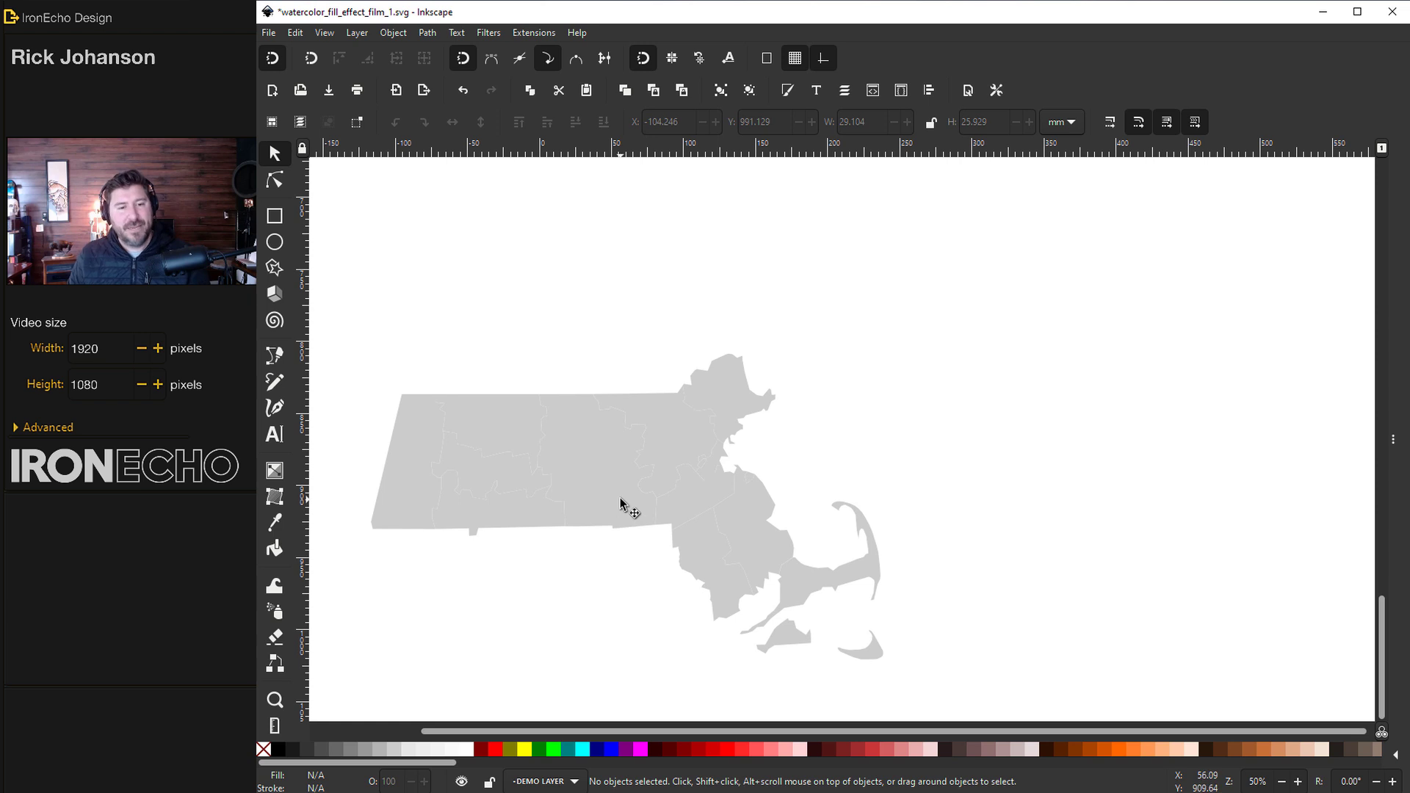
Draw a small teal rectangle near the bottom-left of the page
{"action": "left_click", "coordinate": [274, 549]}
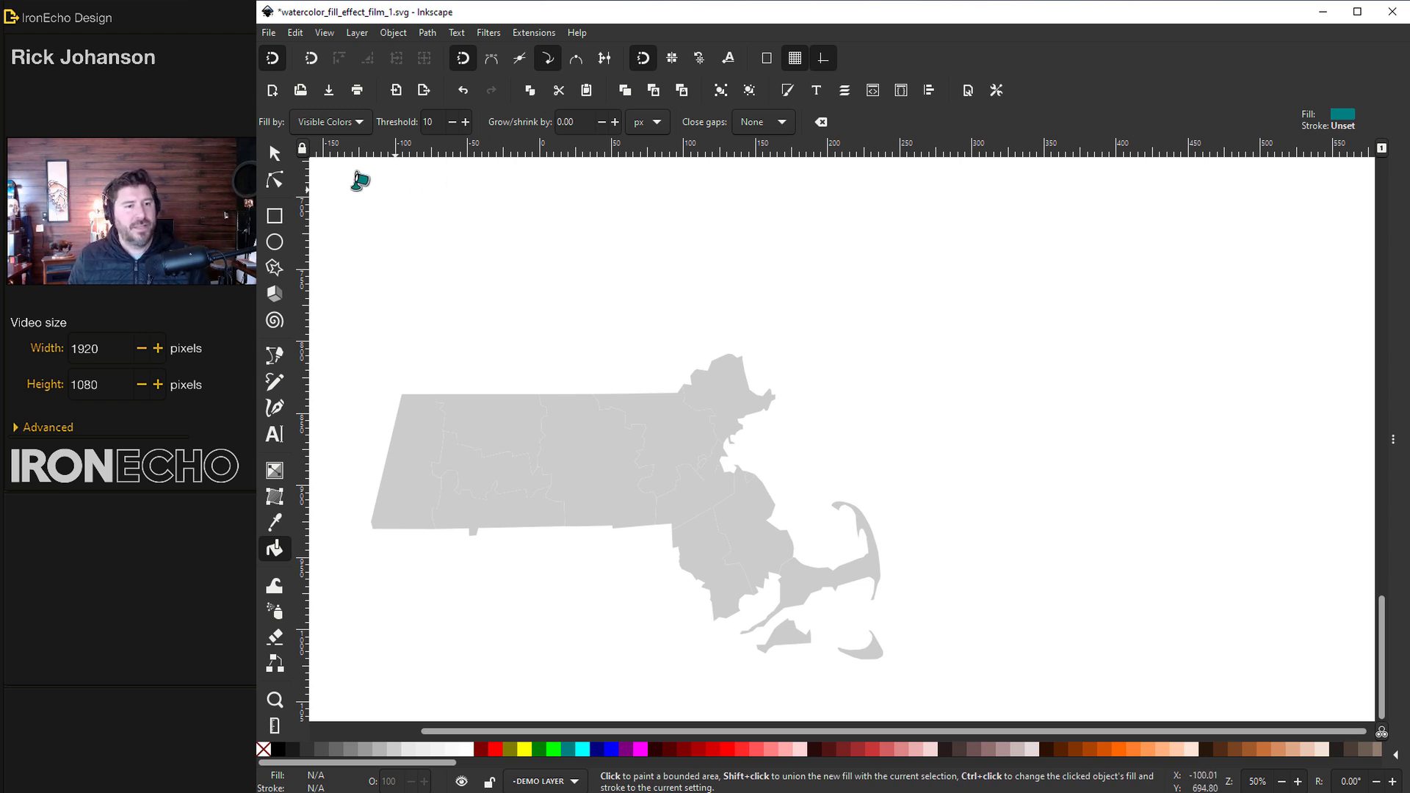
{"action": "left_click", "coordinate": [276, 217]}
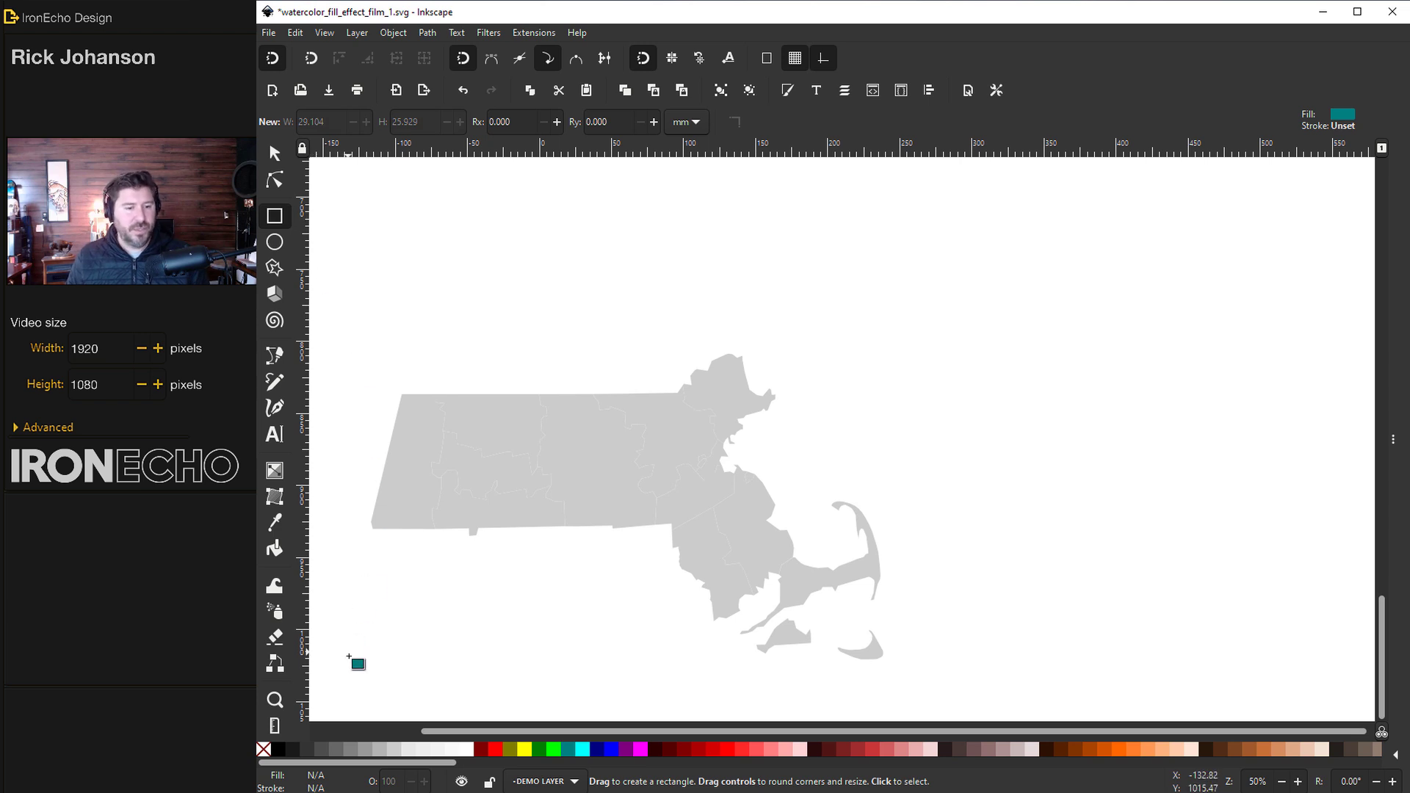
{"action": "left_click_drag", "start_coordinate": [349, 658], "coordinate": [400, 688]}
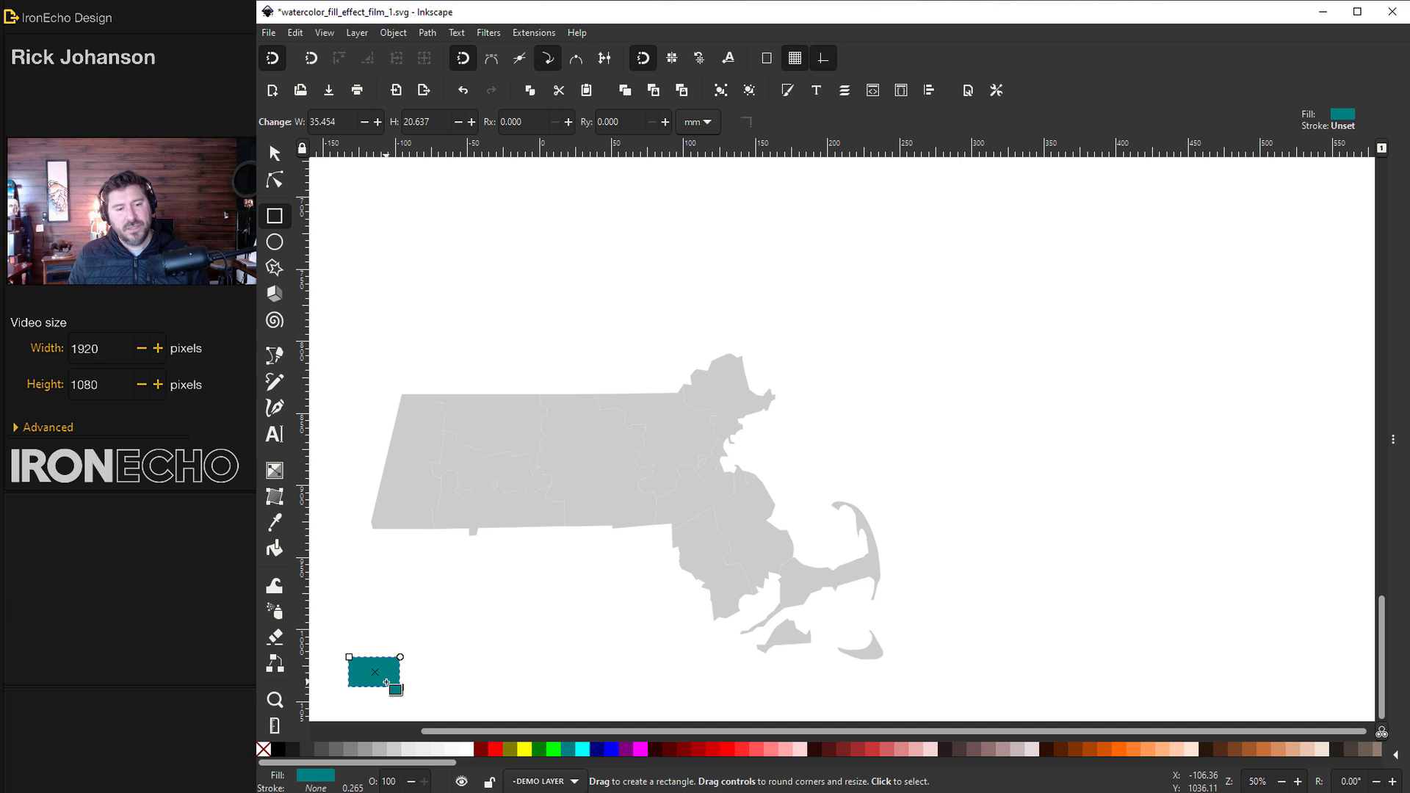
Paint-bucket fill the mainland, Martha's Vineyard and Nantucket with teal
{"action": "left_click", "coordinate": [276, 551]}
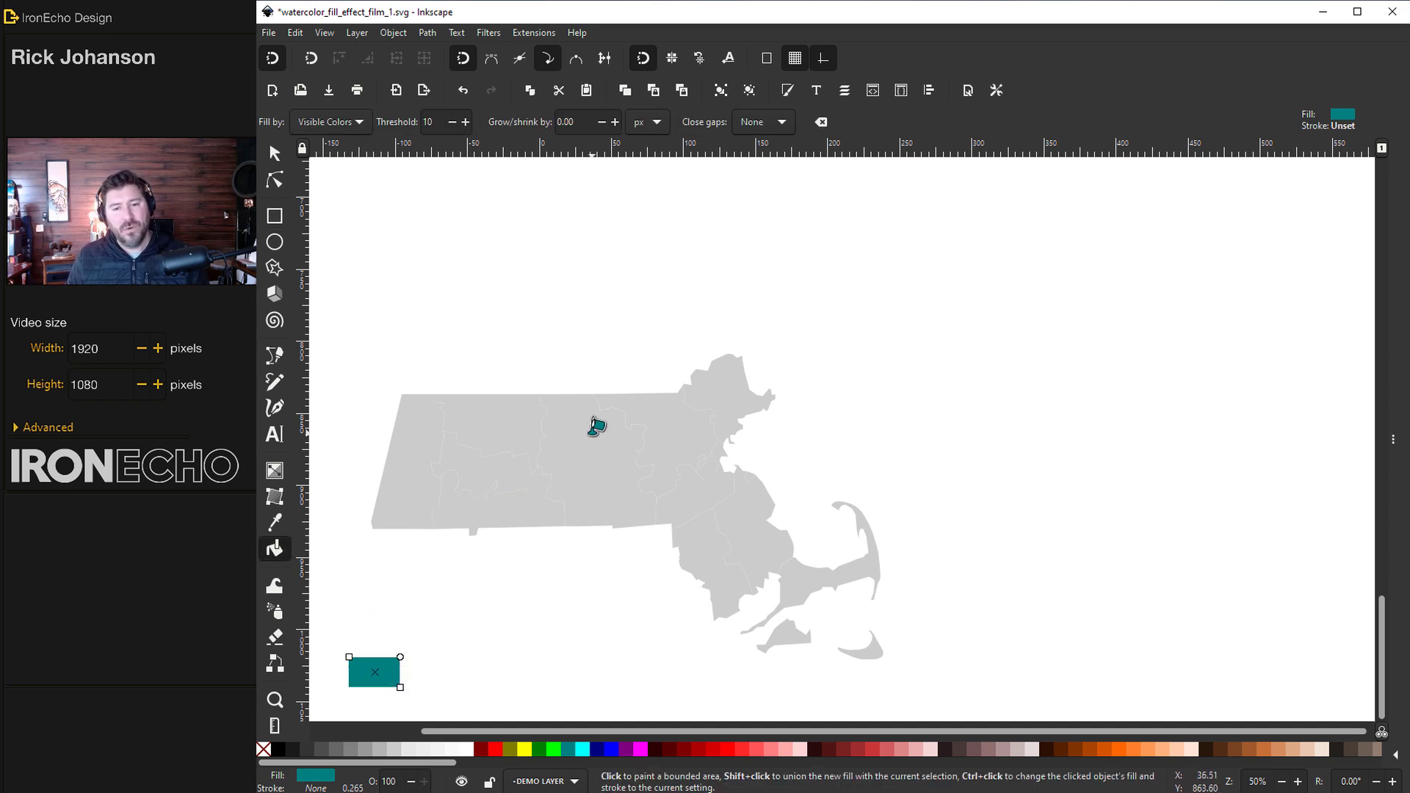
{"action": "left_click", "coordinate": [594, 431]}
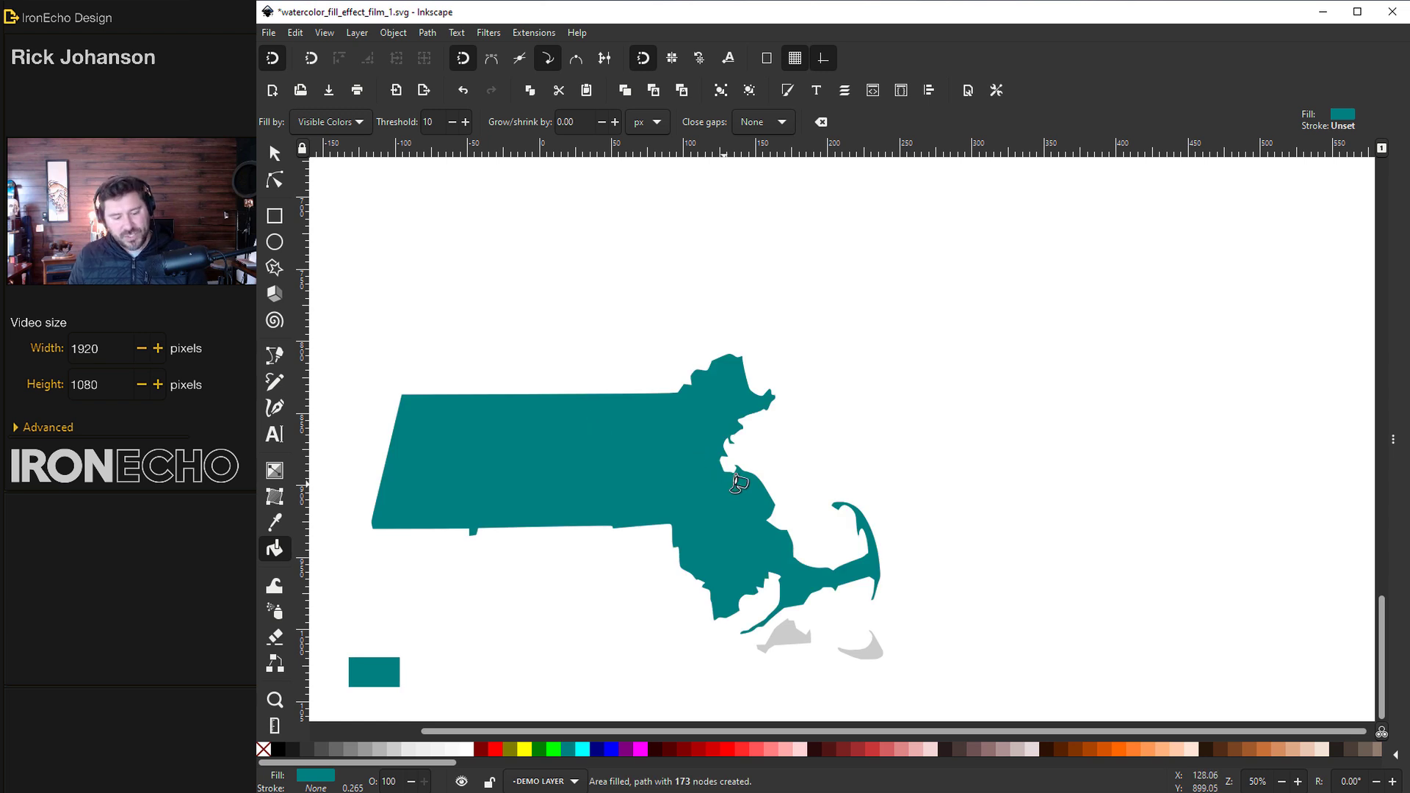
{"action": "left_click", "coordinate": [781, 634]}
{"action": "left_click", "coordinate": [870, 641]}
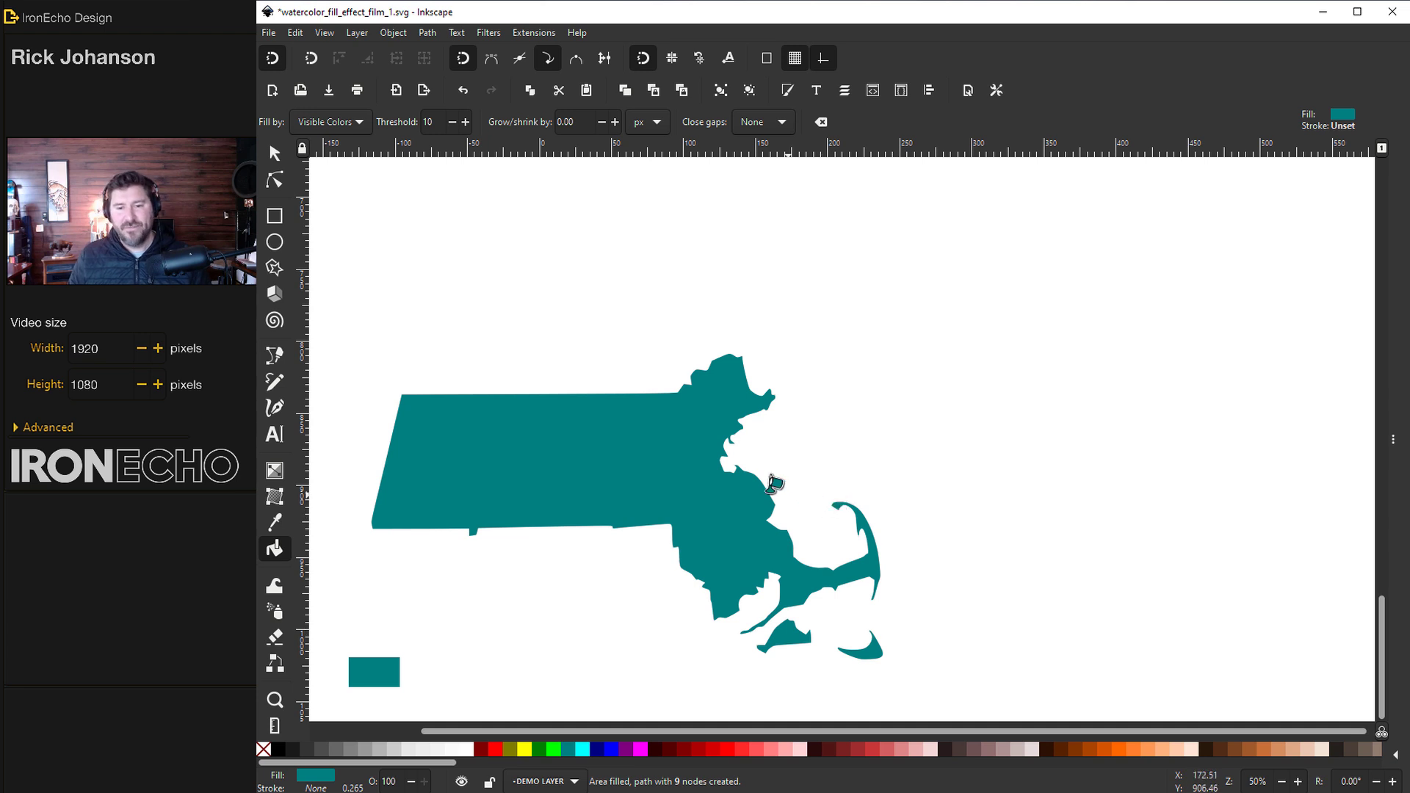
Move the three teal shapes aside and delete the grey county map group
{"action": "left_click", "coordinate": [275, 153]}
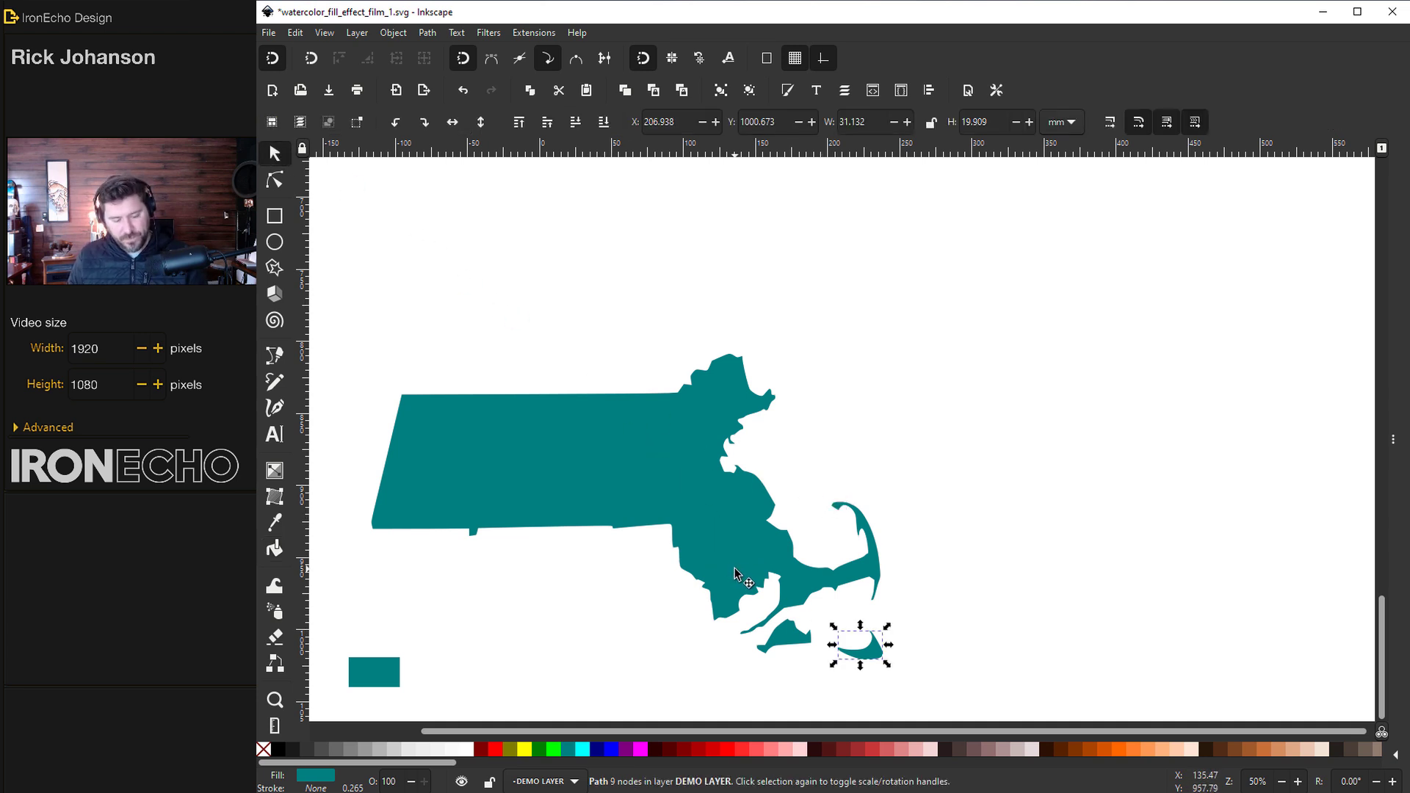
{"action": "left_click", "coordinate": [791, 648], "text": "shift"}
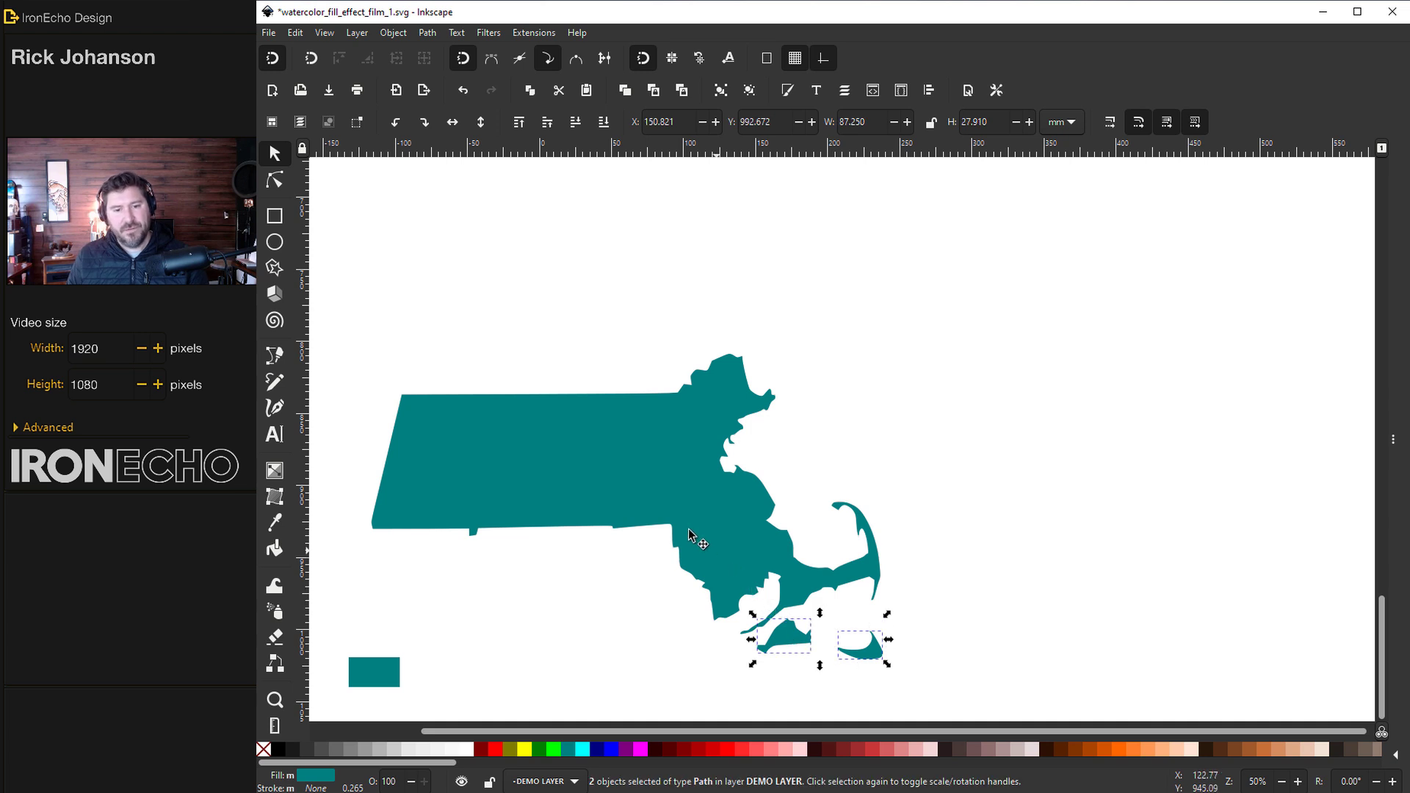
{"action": "left_click", "coordinate": [578, 476], "text": "shift"}
{"action": "left_click_drag", "start_coordinate": [551, 466], "coordinate": [780, 261]}
{"action": "left_click", "coordinate": [536, 481]}
{"action": "key", "text": "Delete"}
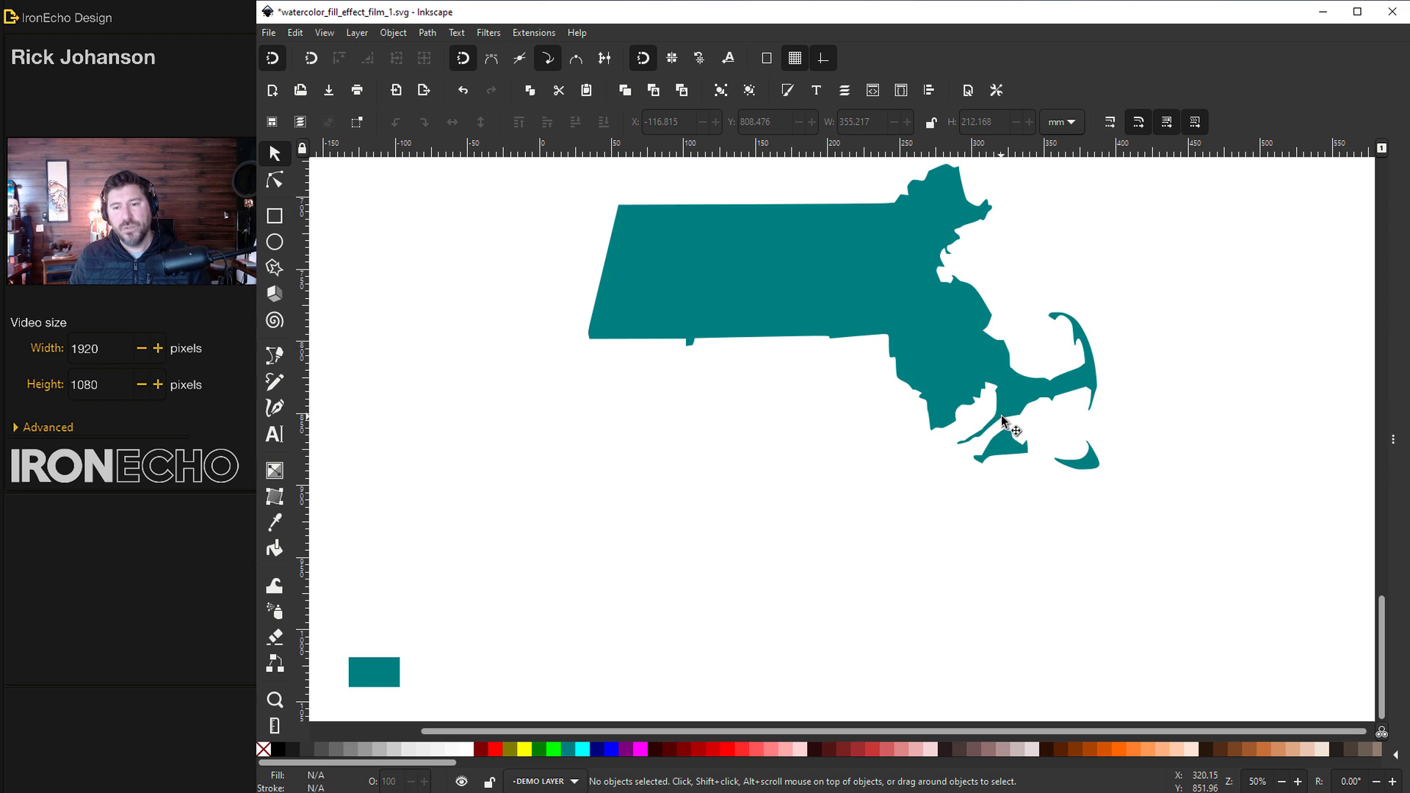
Drag a node to reshape the thin teal strip near Cape Cod
{"action": "scroll", "coordinate": [1011, 422], "scroll_direction": "up", "scroll_amount": 2, "text": "ctrl"}
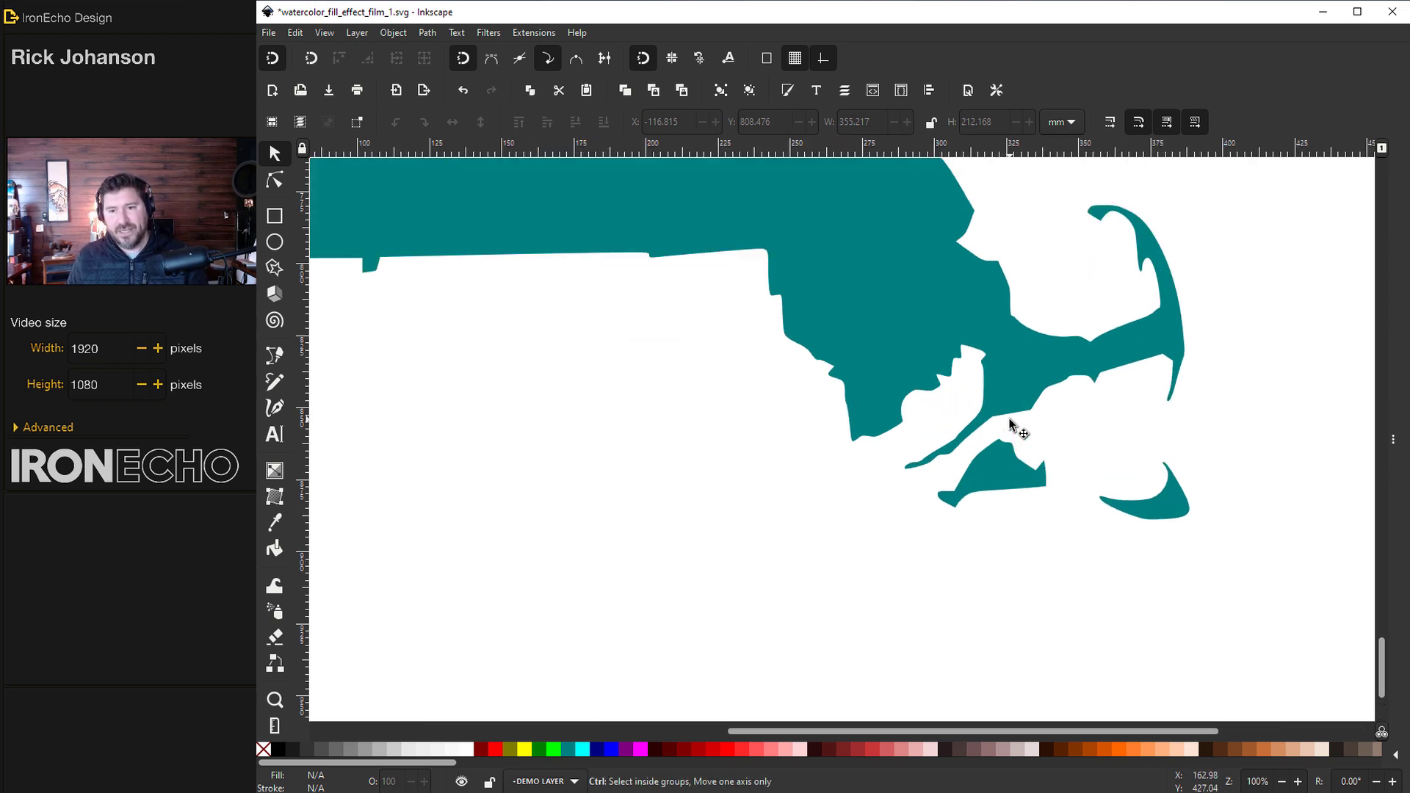
{"action": "scroll", "coordinate": [1011, 422], "scroll_direction": "up", "scroll_amount": 4, "text": "ctrl"}
{"action": "double_click", "coordinate": [958, 441]}
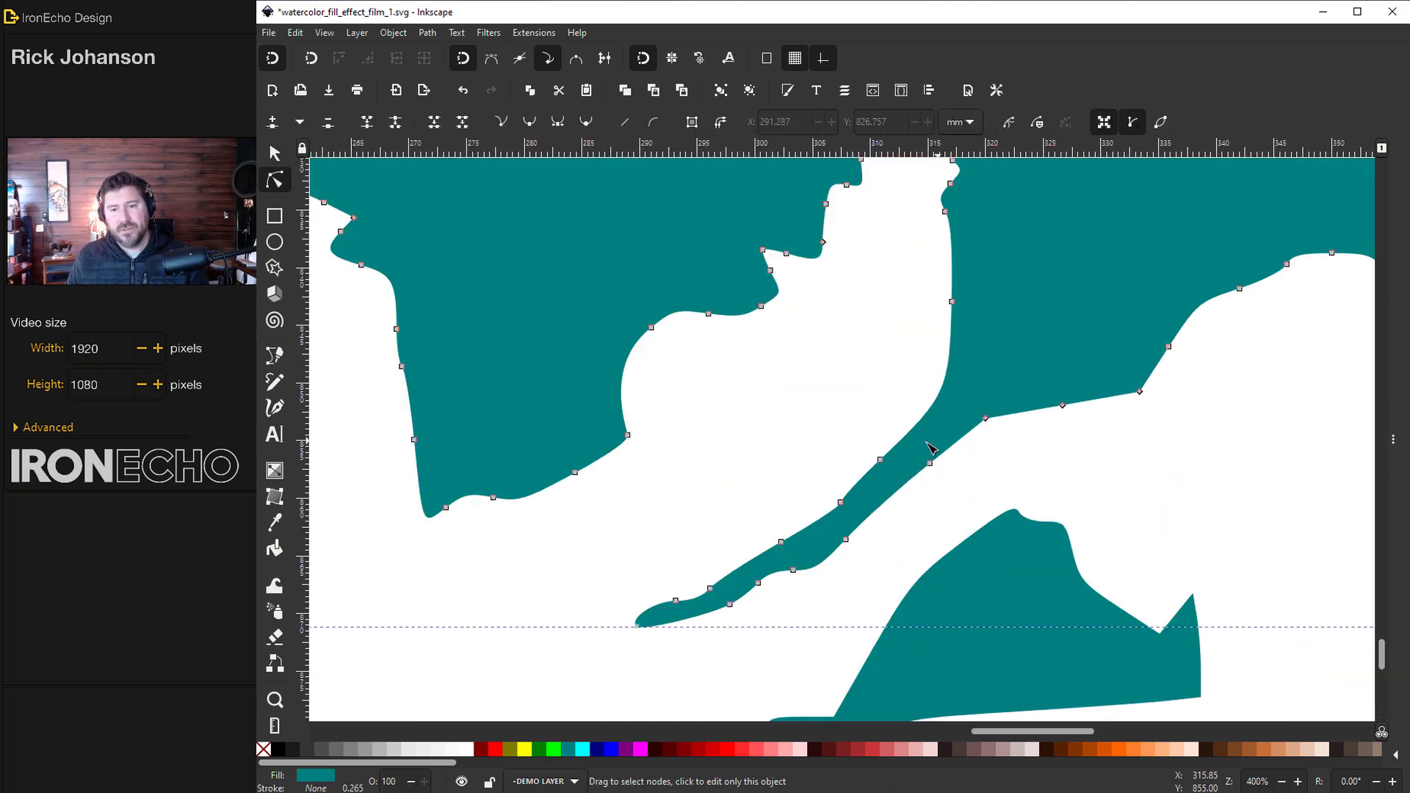
{"action": "left_click_drag", "start_coordinate": [882, 461], "coordinate": [931, 468]}
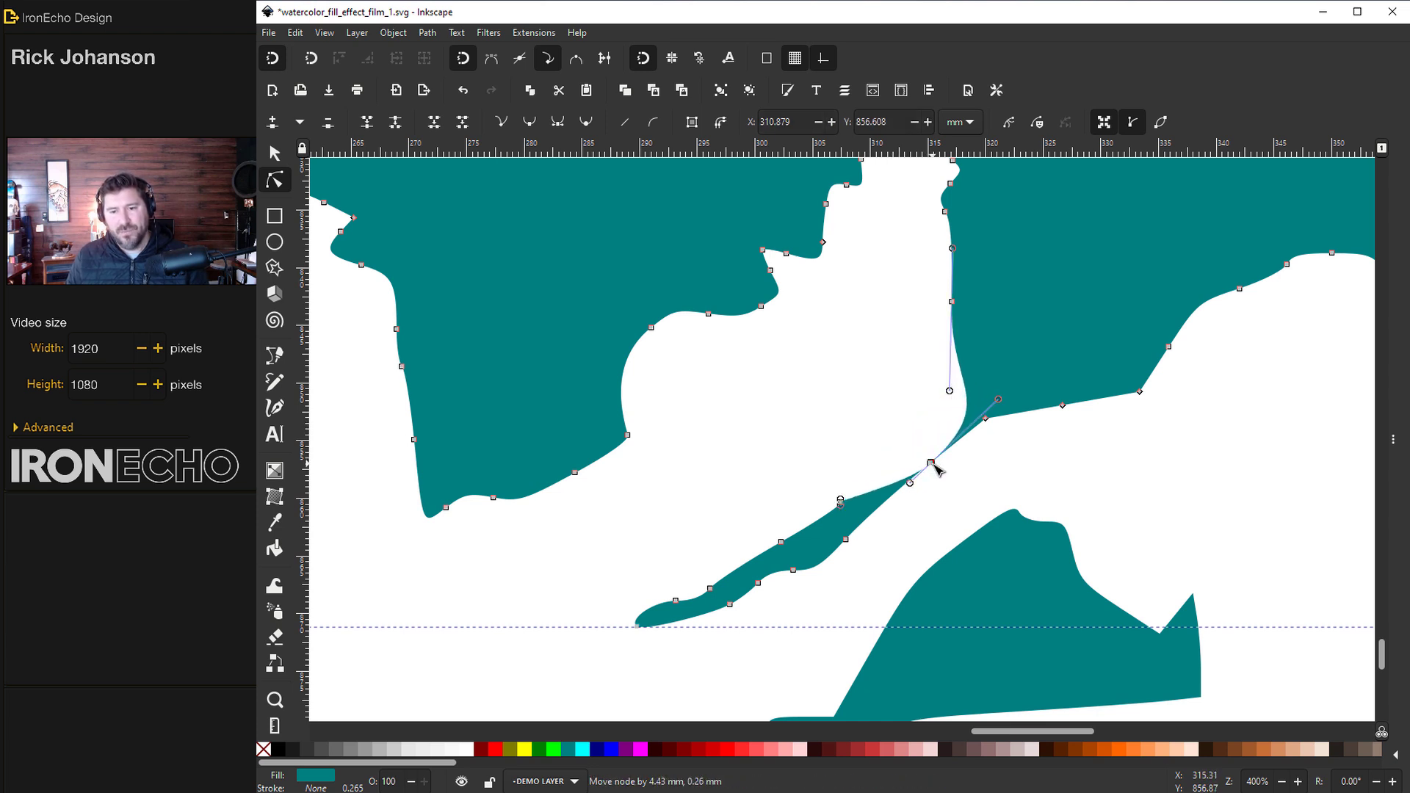
{"action": "scroll", "coordinate": [961, 448], "scroll_direction": "down", "scroll_amount": 4, "text": "ctrl"}
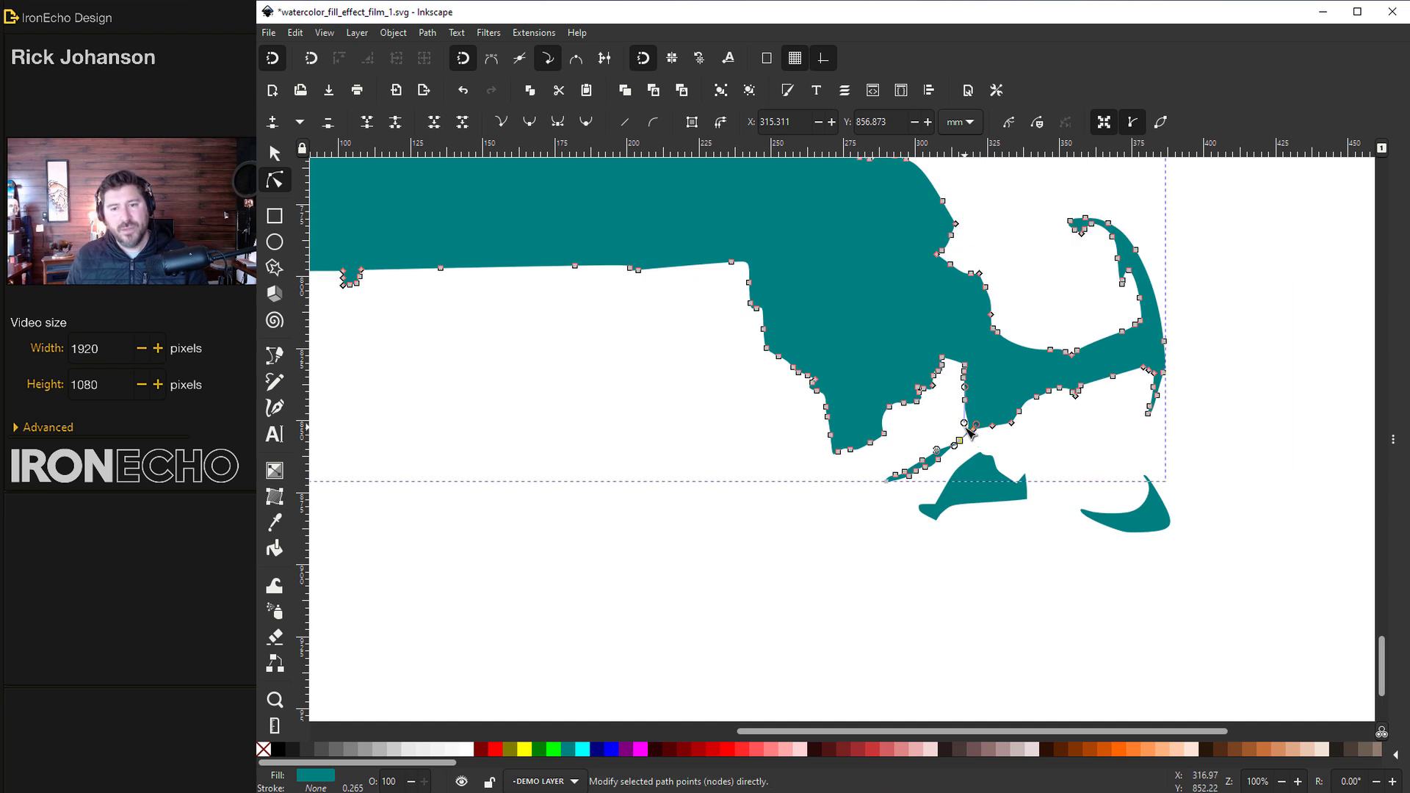
{"action": "scroll", "coordinate": [972, 435], "scroll_direction": "down", "scroll_amount": 1, "text": "ctrl"}
{"action": "scroll", "coordinate": [730, 330], "scroll_direction": "down", "scroll_amount": 2, "text": "ctrl"}
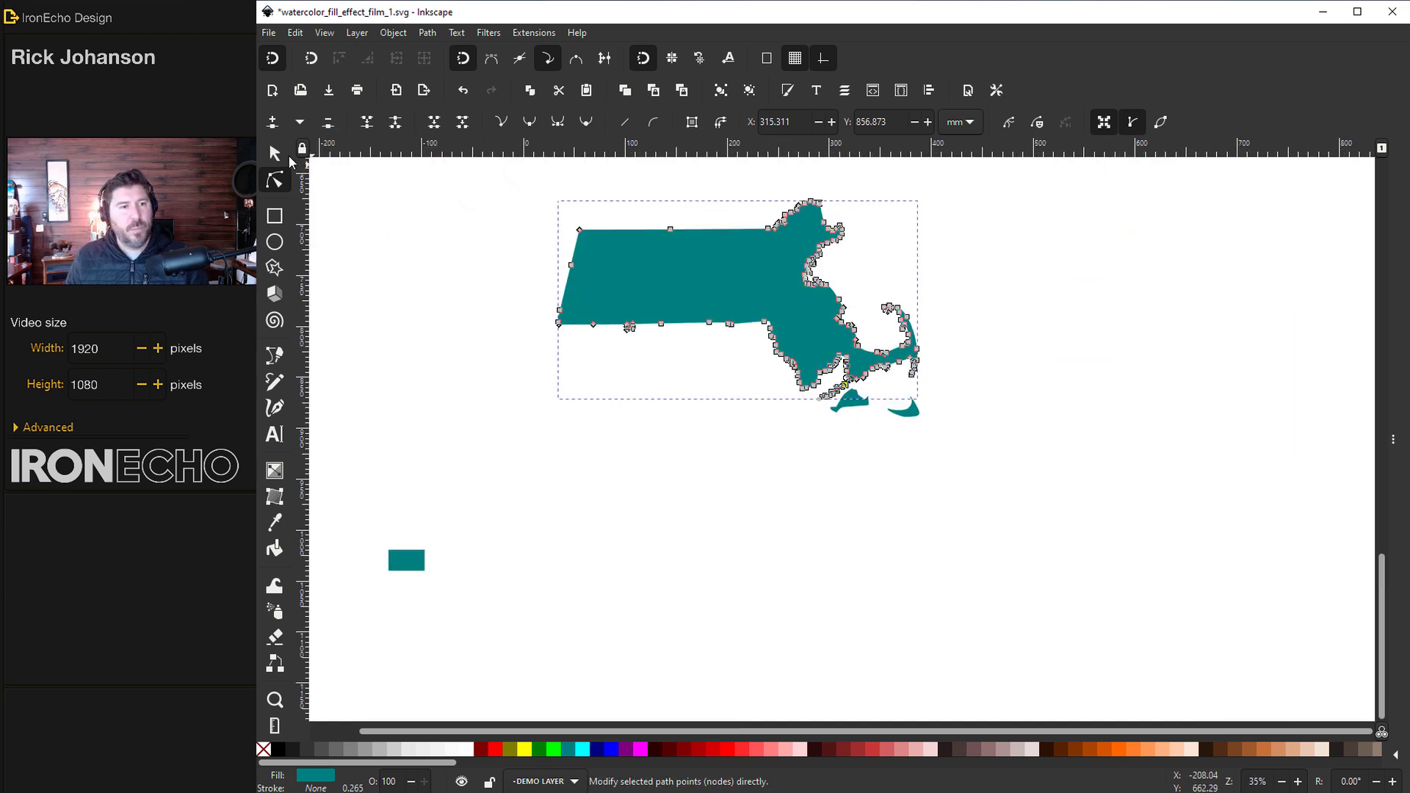
Combine the teal mainland, Martha's Vineyard and Nantucket into one path
{"action": "left_click", "coordinate": [275, 153]}
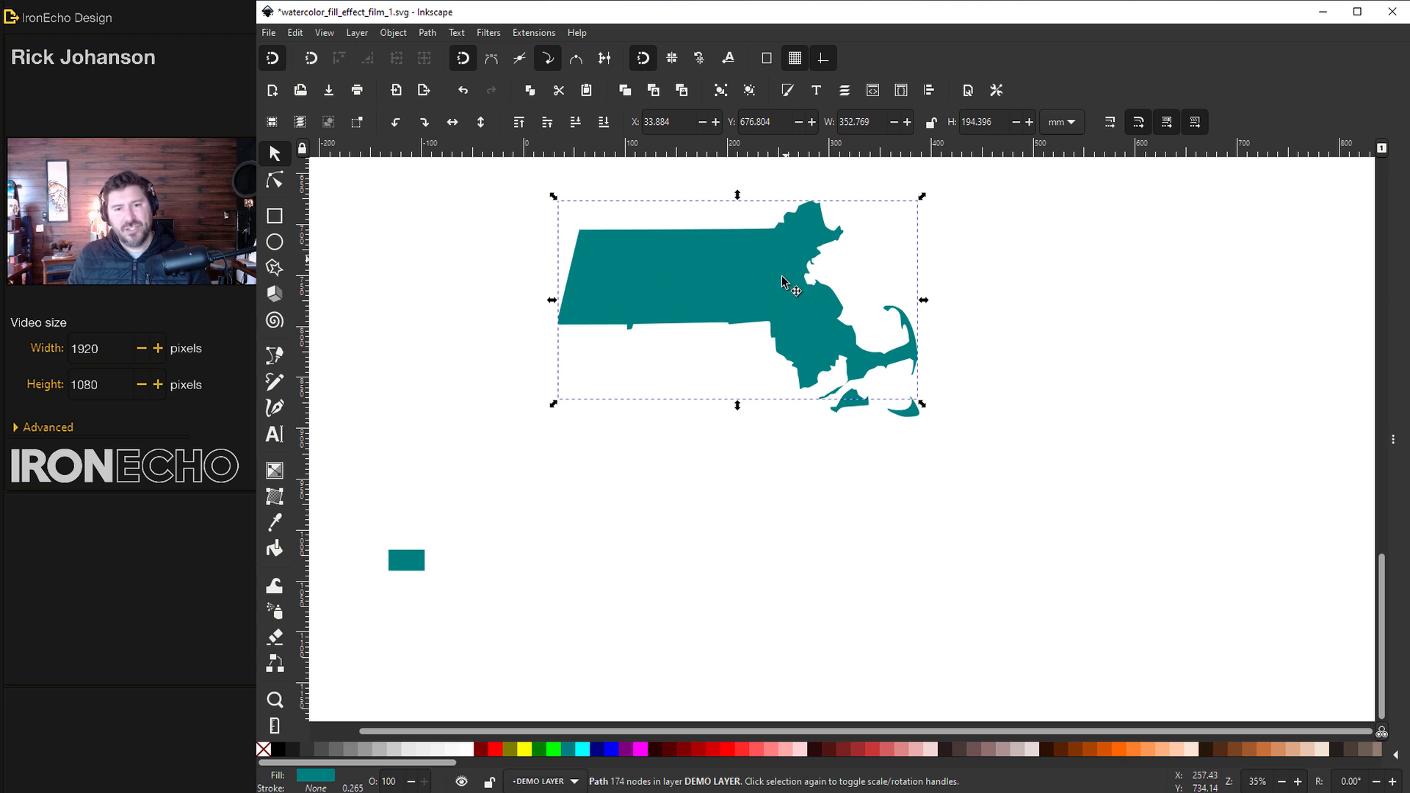
{"action": "left_click", "coordinate": [852, 413], "text": "shift"}
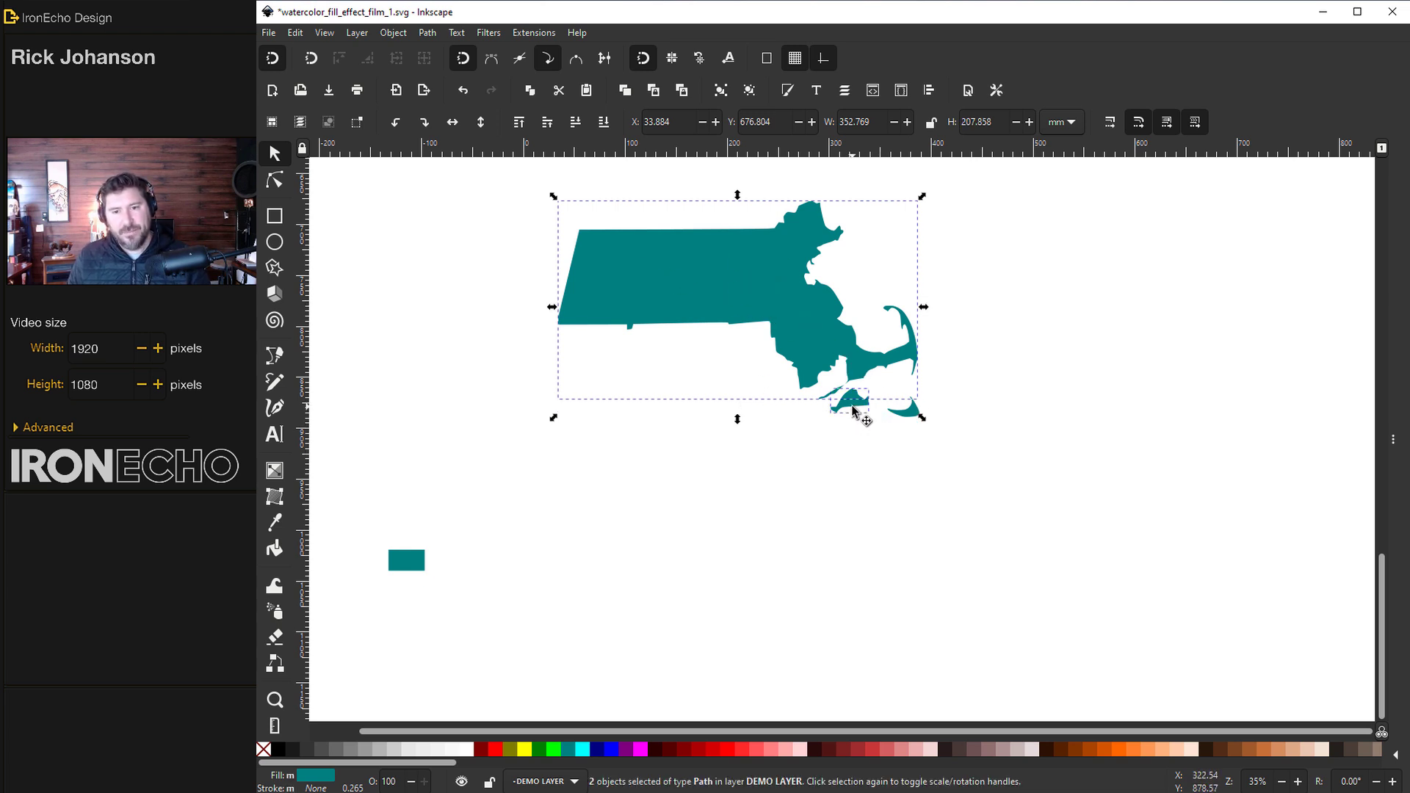
{"action": "left_click", "coordinate": [912, 416], "text": "shift"}
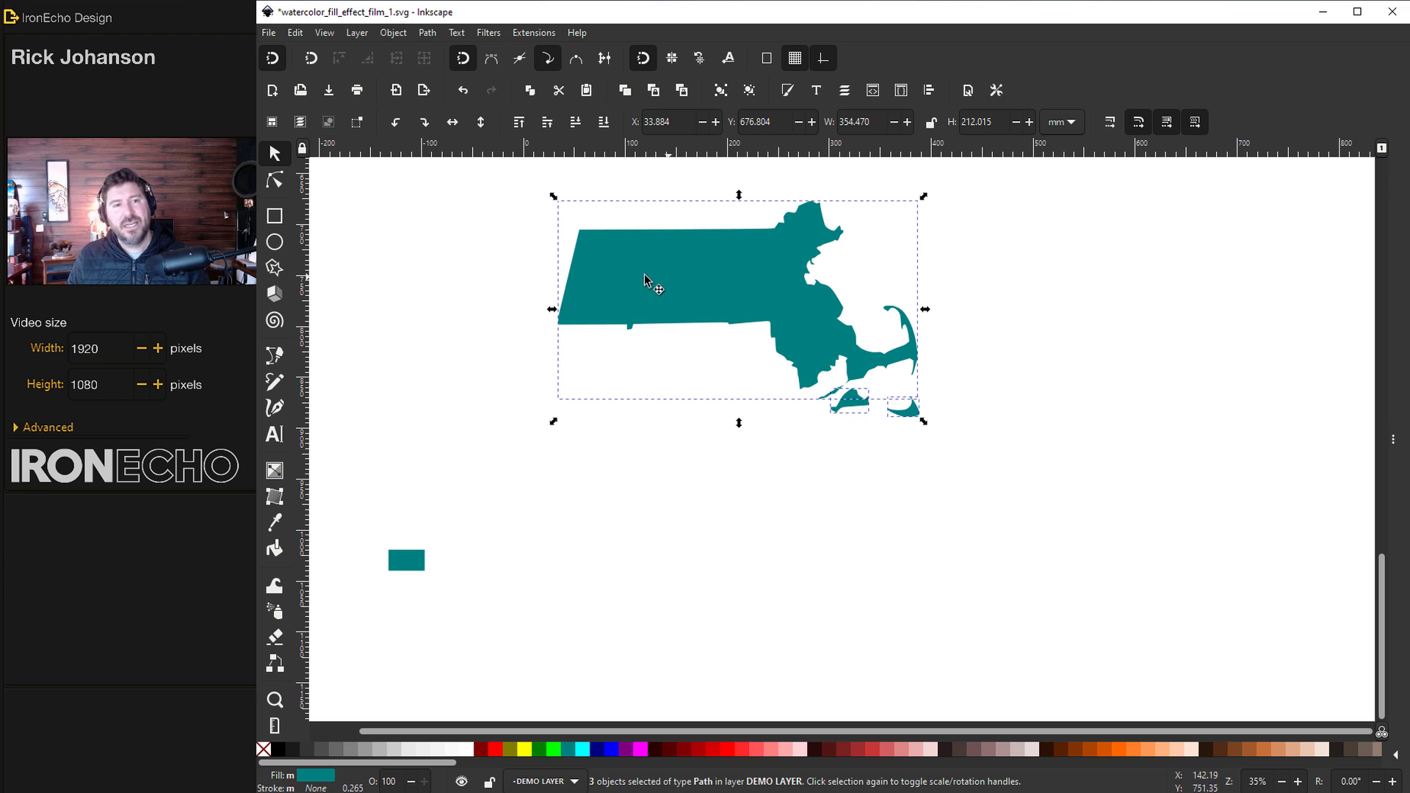
{"action": "left_click", "coordinate": [427, 33]}
{"action": "left_click", "coordinate": [457, 217]}
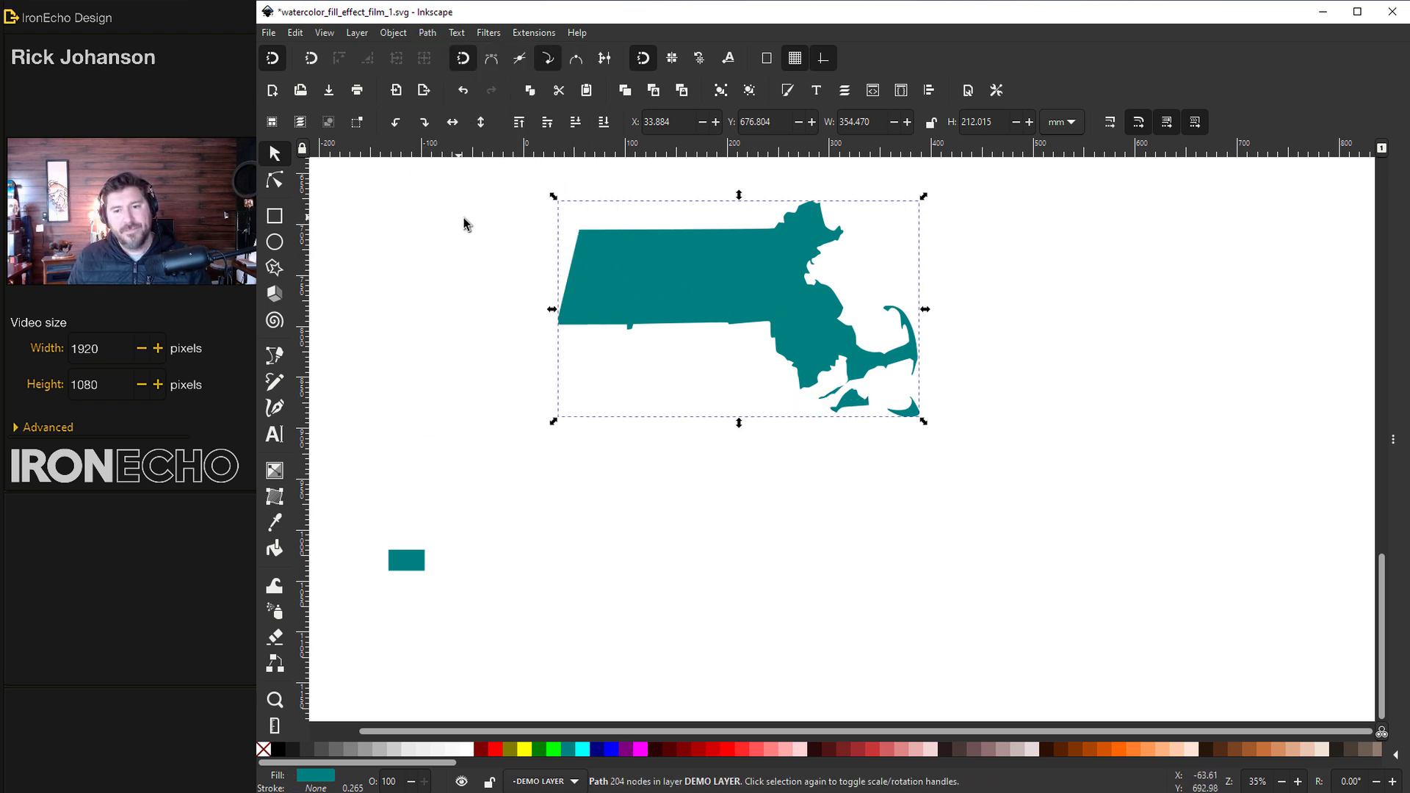
Move the combined map down, enlarge it, and make it a clip group
{"action": "left_click_drag", "start_coordinate": [801, 294], "coordinate": [792, 378]}
{"action": "left_click_drag", "start_coordinate": [920, 509], "coordinate": [1038, 596]}
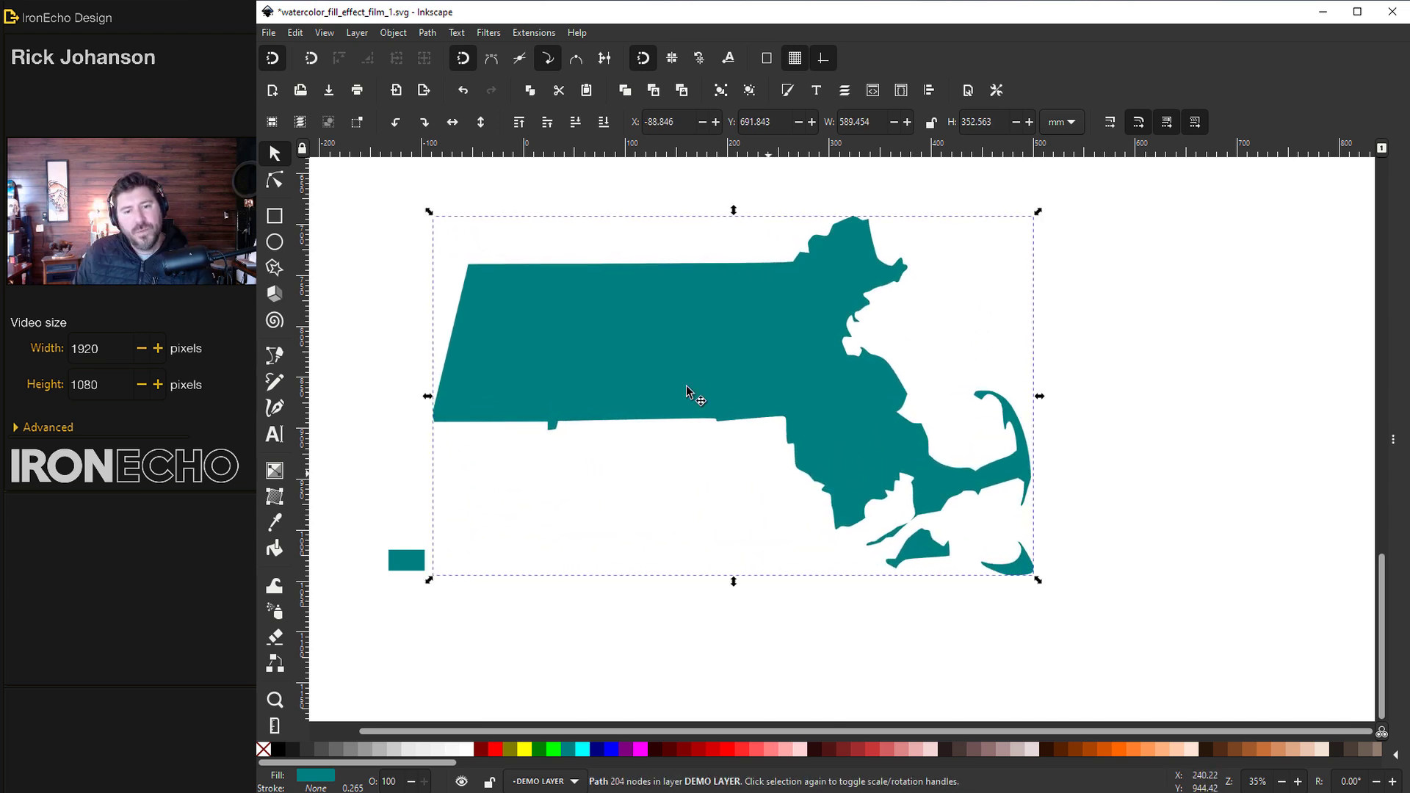
{"action": "right_click", "coordinate": [698, 351]}
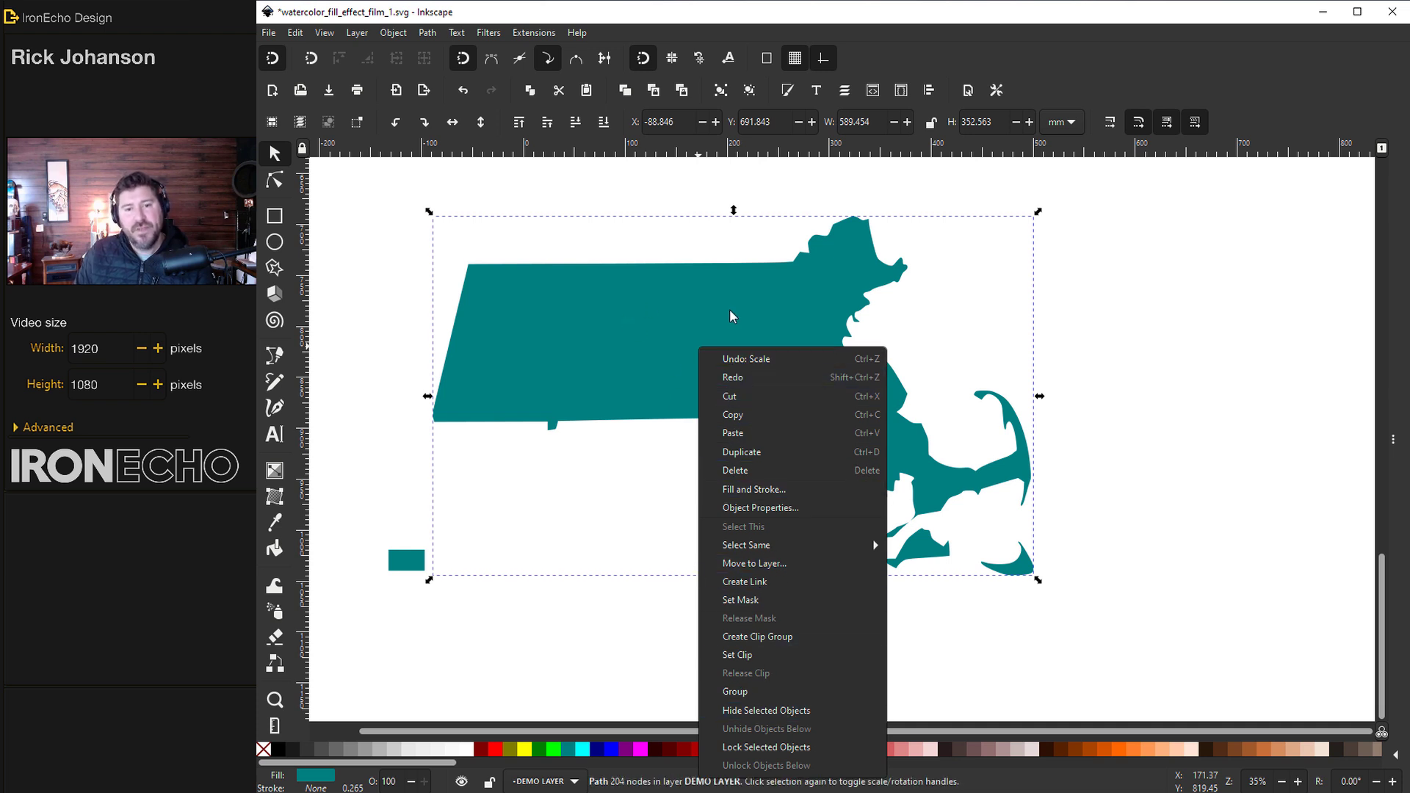
{"action": "left_click", "coordinate": [765, 639]}
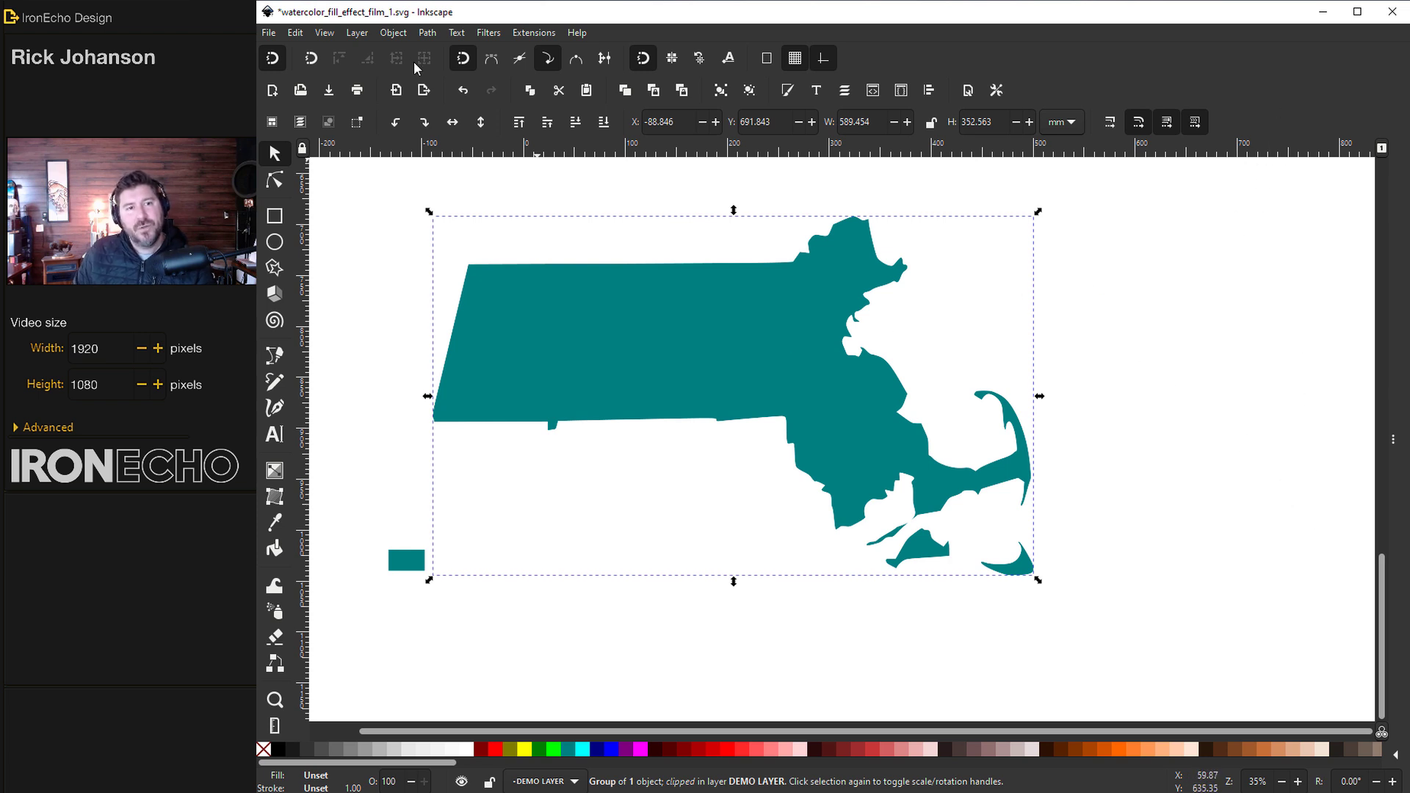
Open the Objects dialog and toggle DEMO LAYER visibility off and back on
{"action": "left_click", "coordinate": [402, 33]}
{"action": "left_click", "coordinate": [413, 51]}
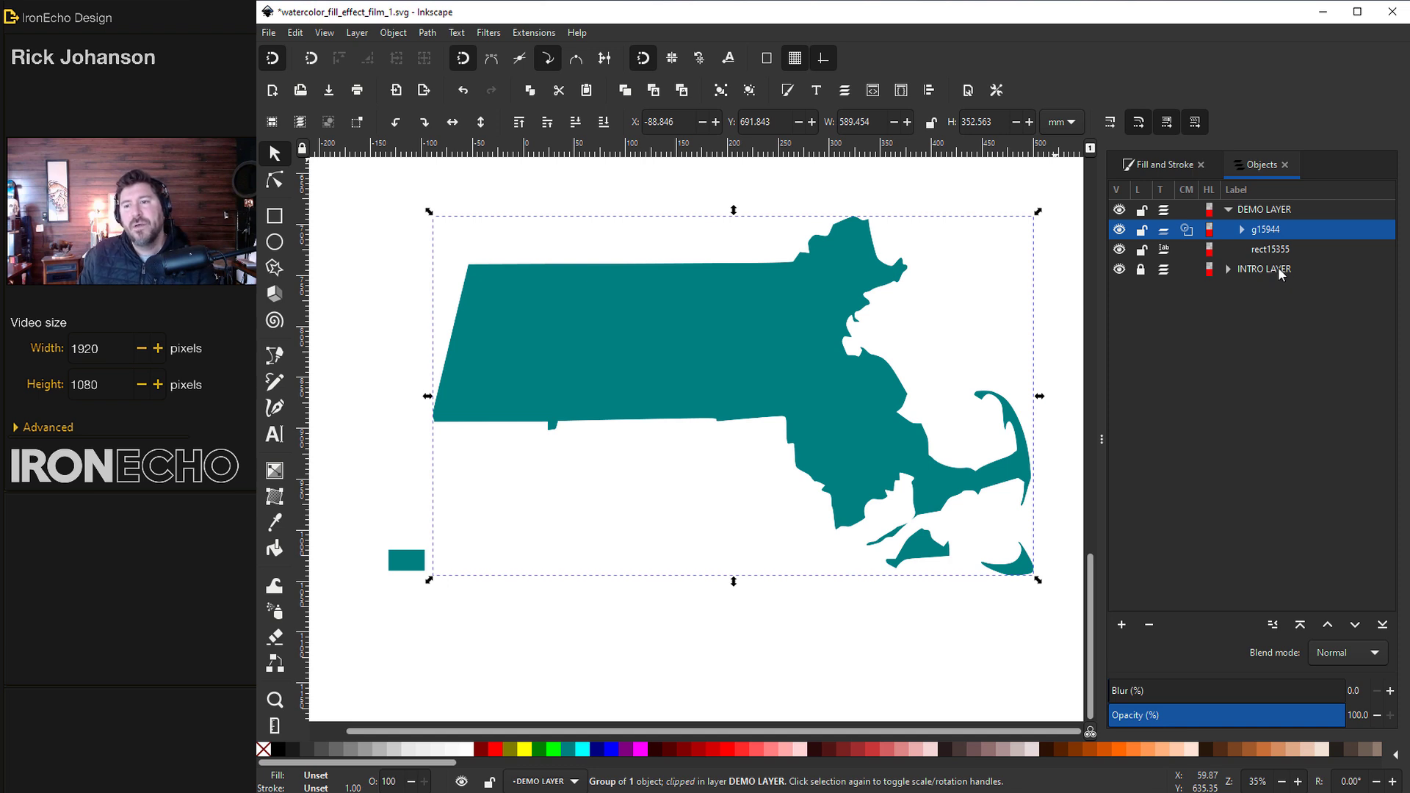
{"action": "left_click", "coordinate": [1120, 211]}
{"action": "left_click", "coordinate": [1119, 212]}
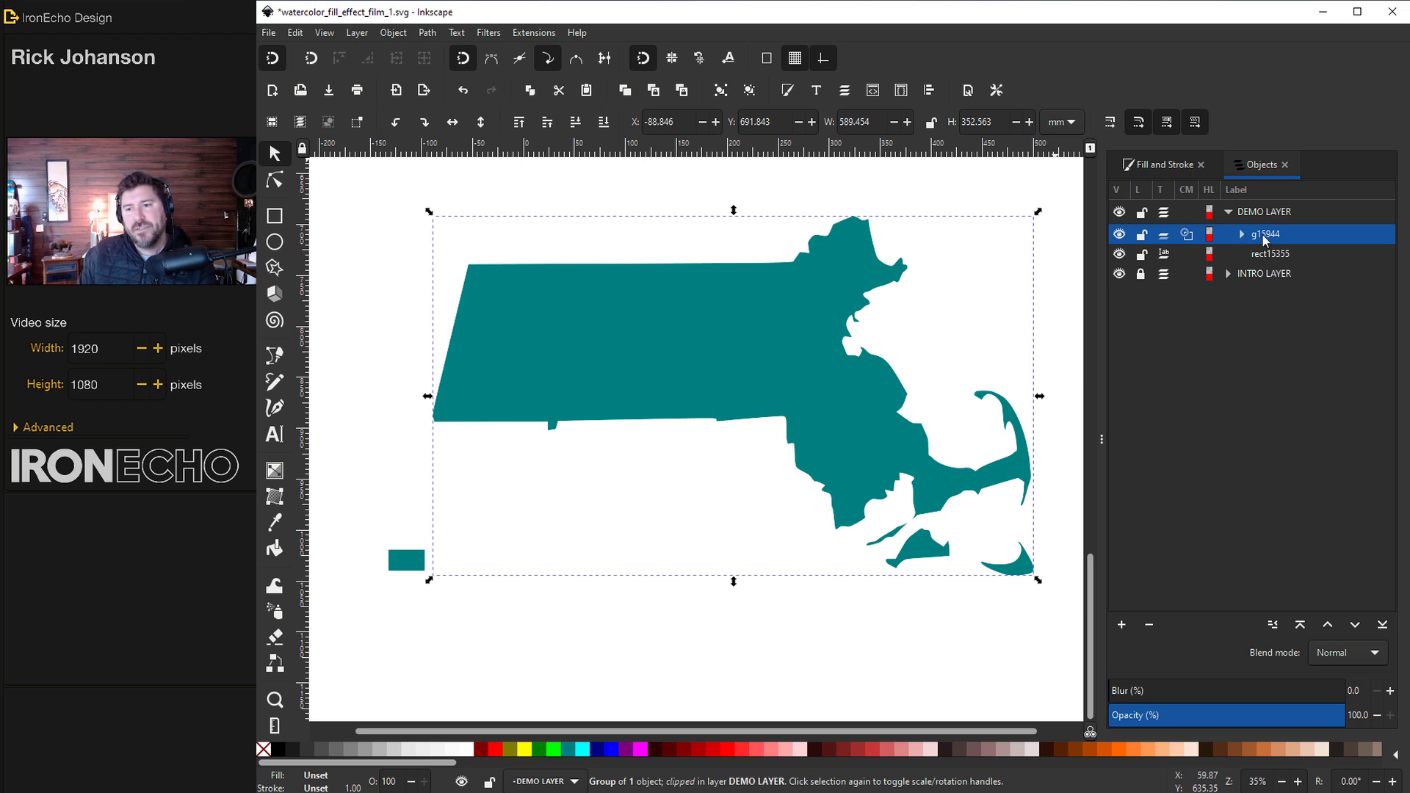
Expand group g15944, select its Clip, and fill it with 2.5% Gray
{"action": "left_click", "coordinate": [1243, 235]}
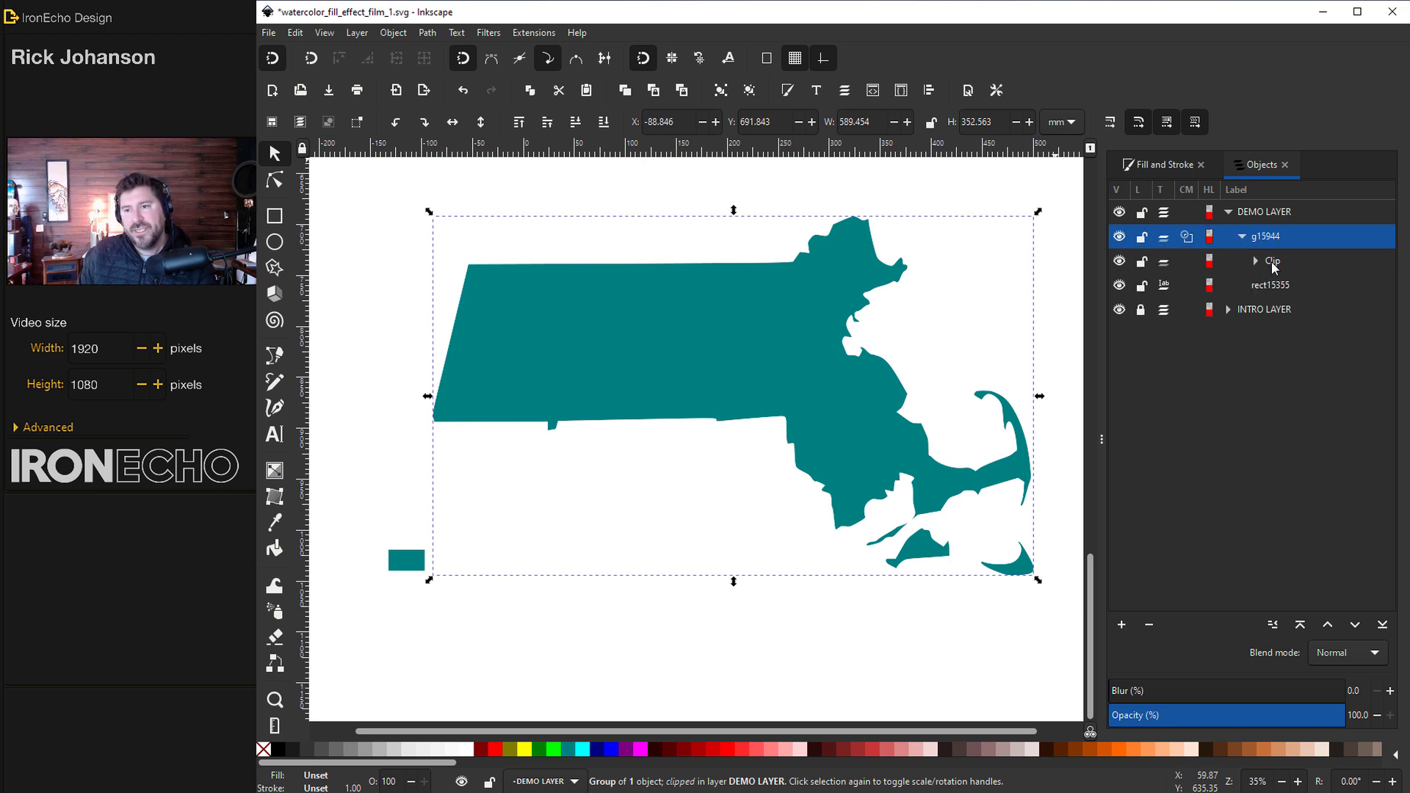
{"action": "left_click", "coordinate": [1275, 262]}
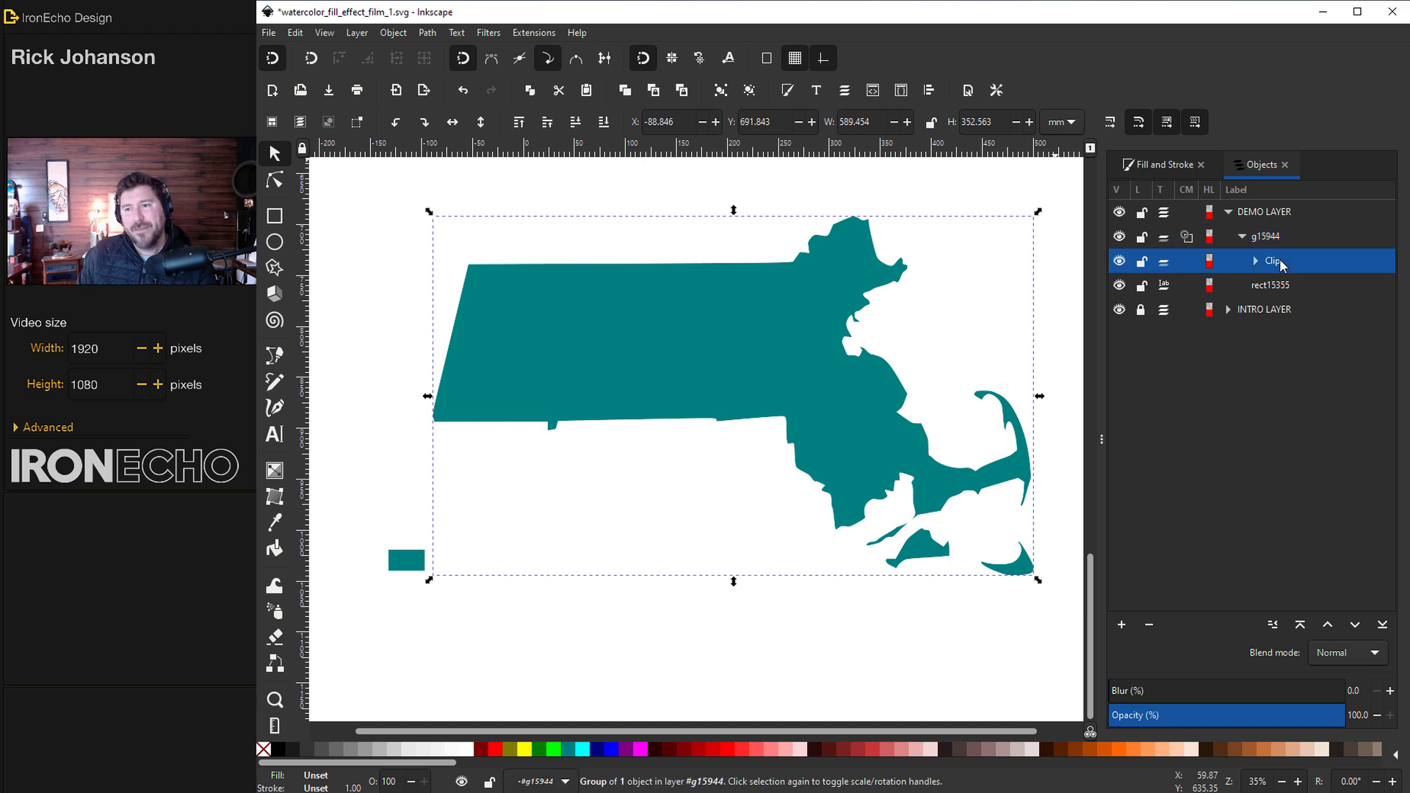
{"action": "left_click", "coordinate": [450, 754]}
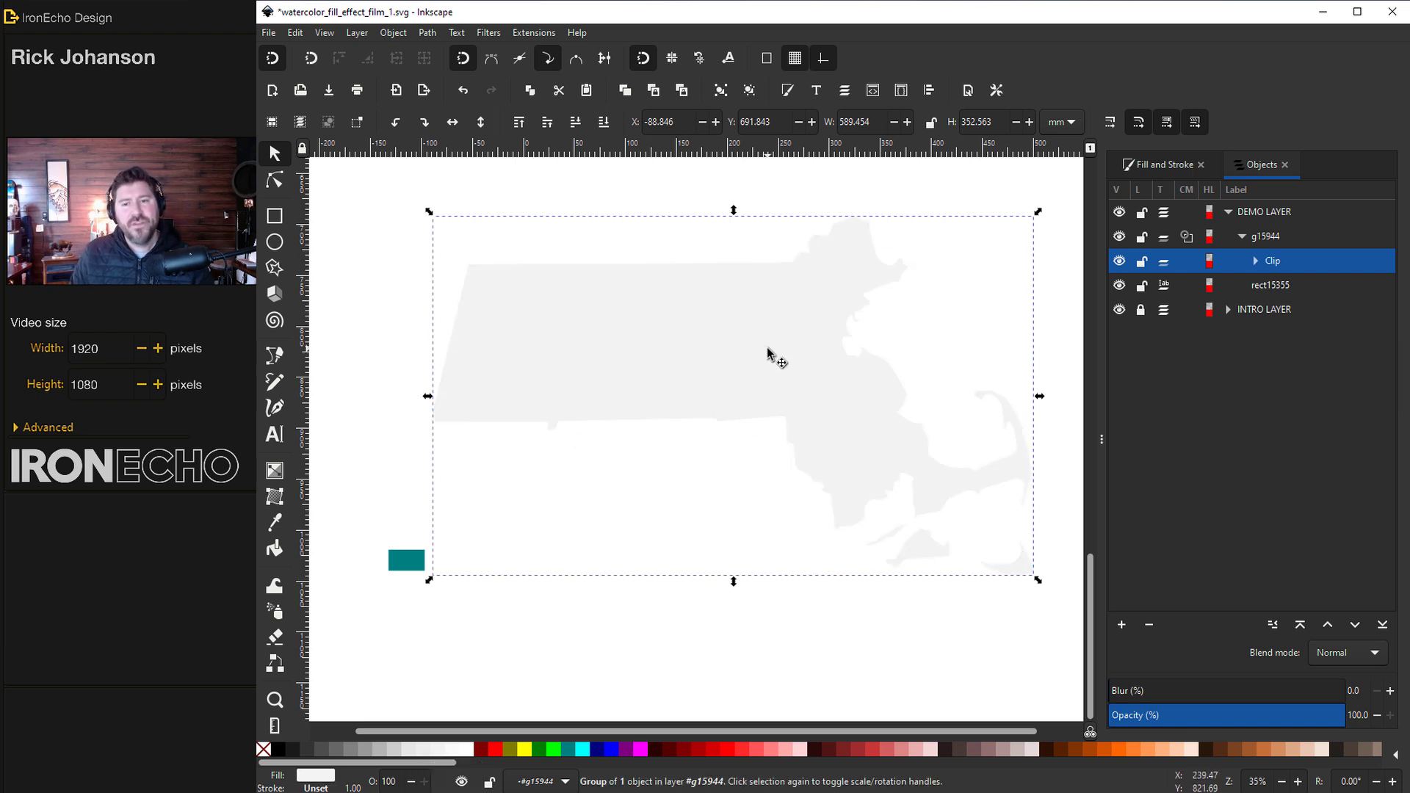
{"action": "key", "text": "r"}
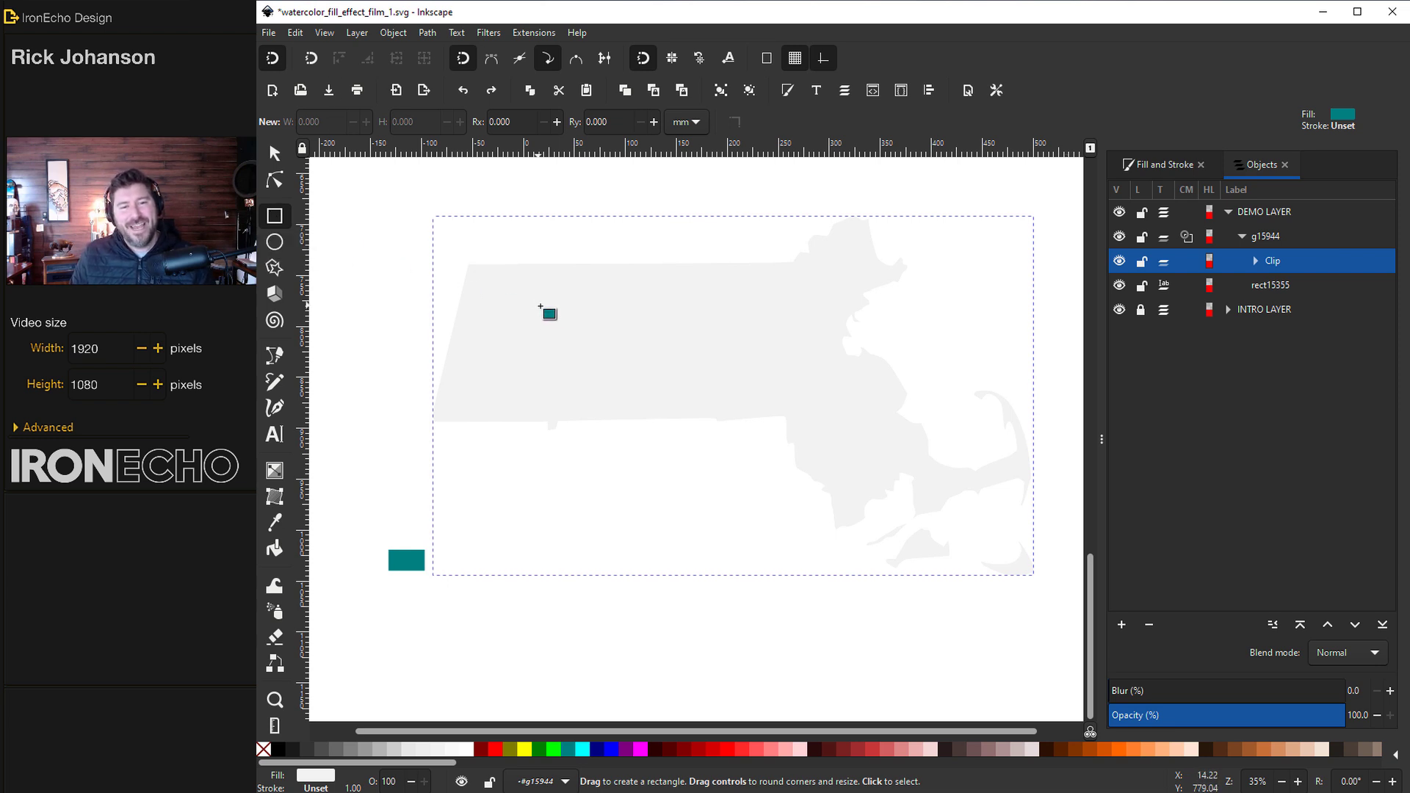
{"action": "left_click_drag", "start_coordinate": [538, 305], "coordinate": [622, 376]}
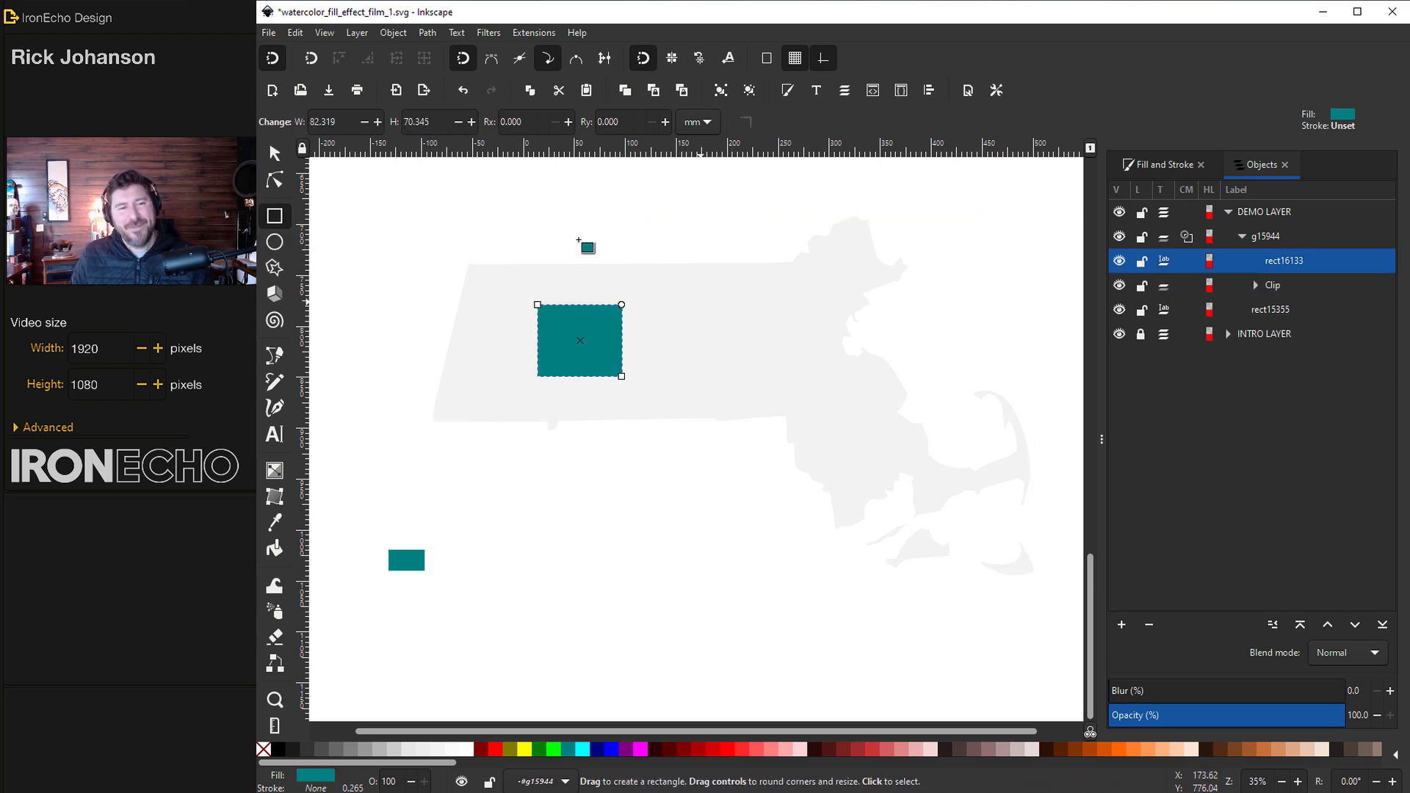
{"action": "left_click", "coordinate": [275, 152]}
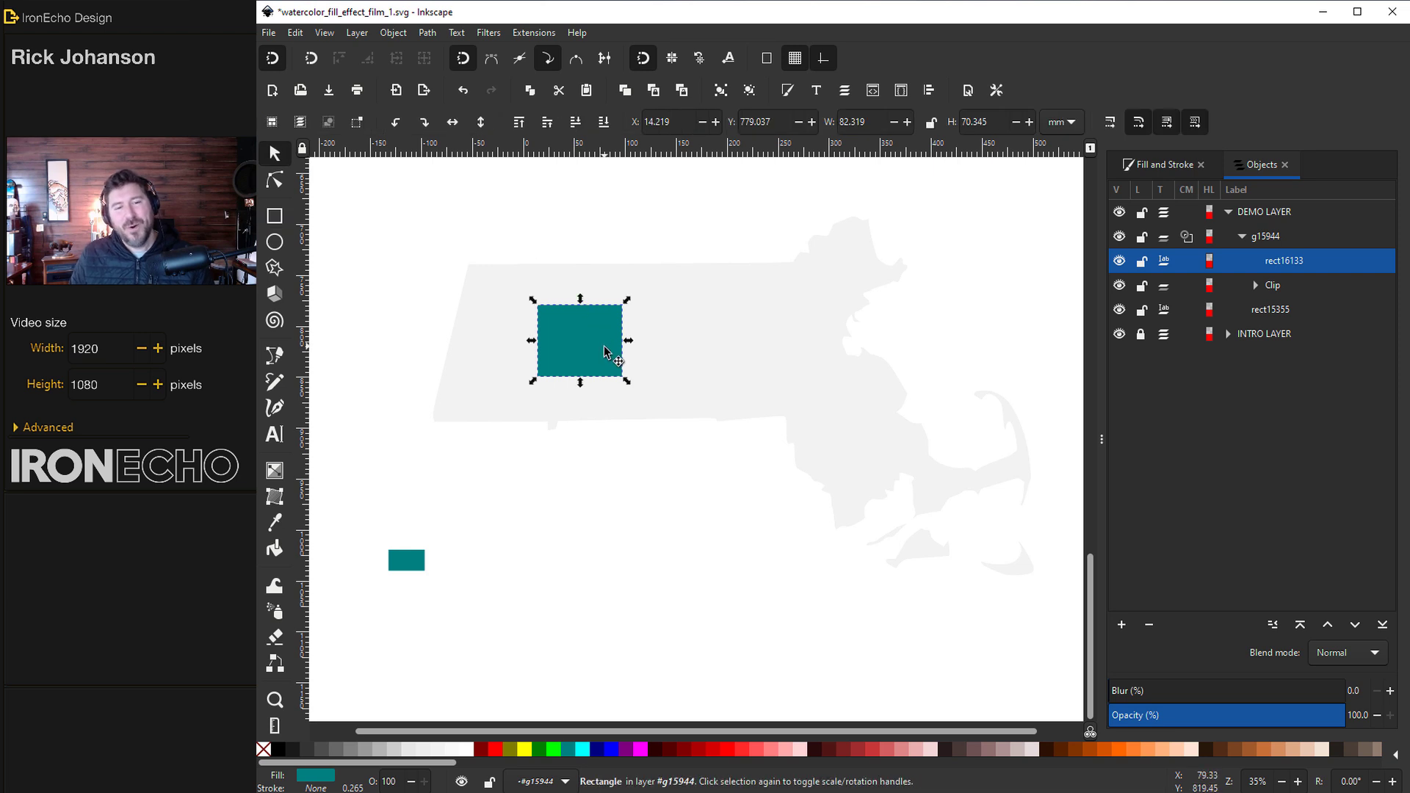
{"action": "left_click_drag", "start_coordinate": [604, 351], "coordinate": [874, 286]}
{"action": "key", "text": "Delete"}
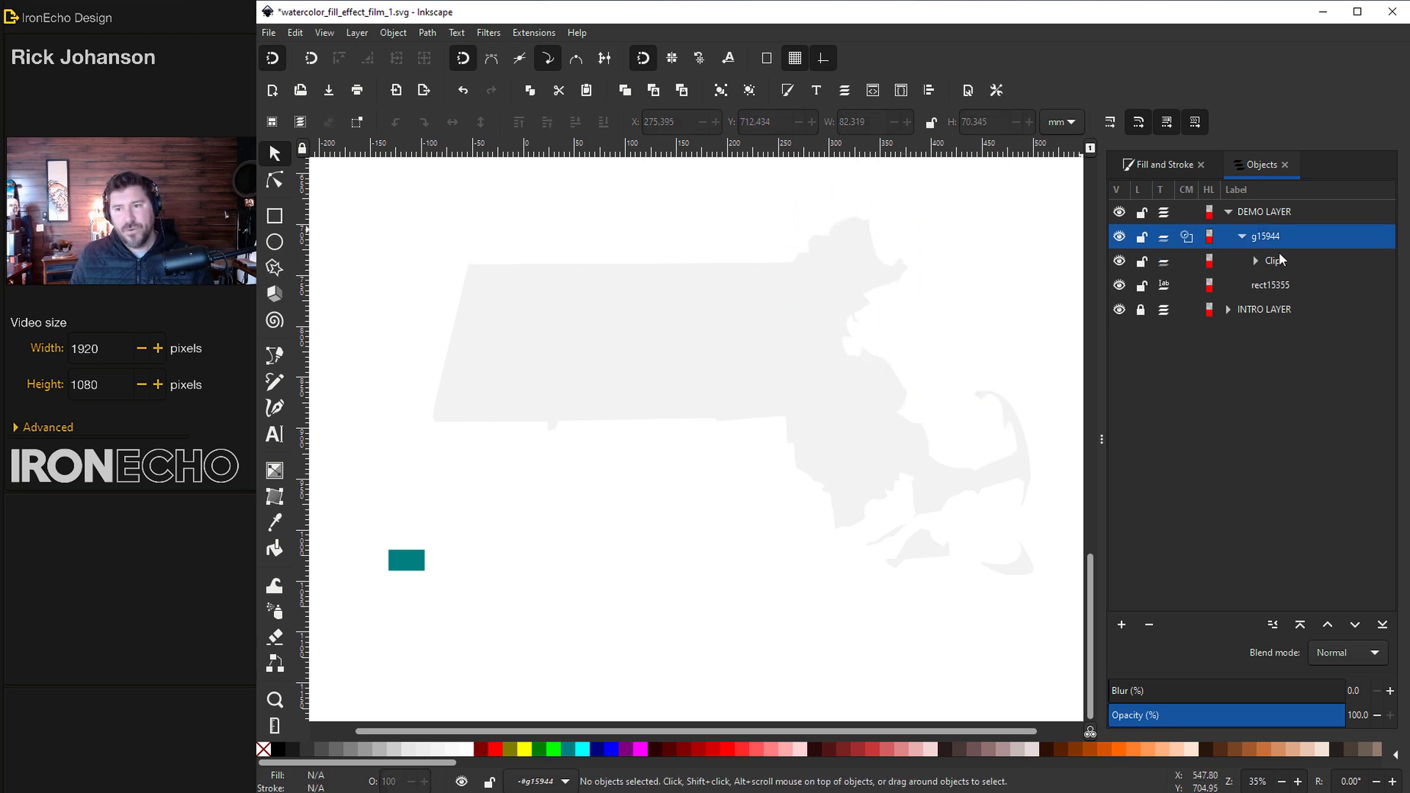
{"action": "left_click", "coordinate": [1282, 261]}
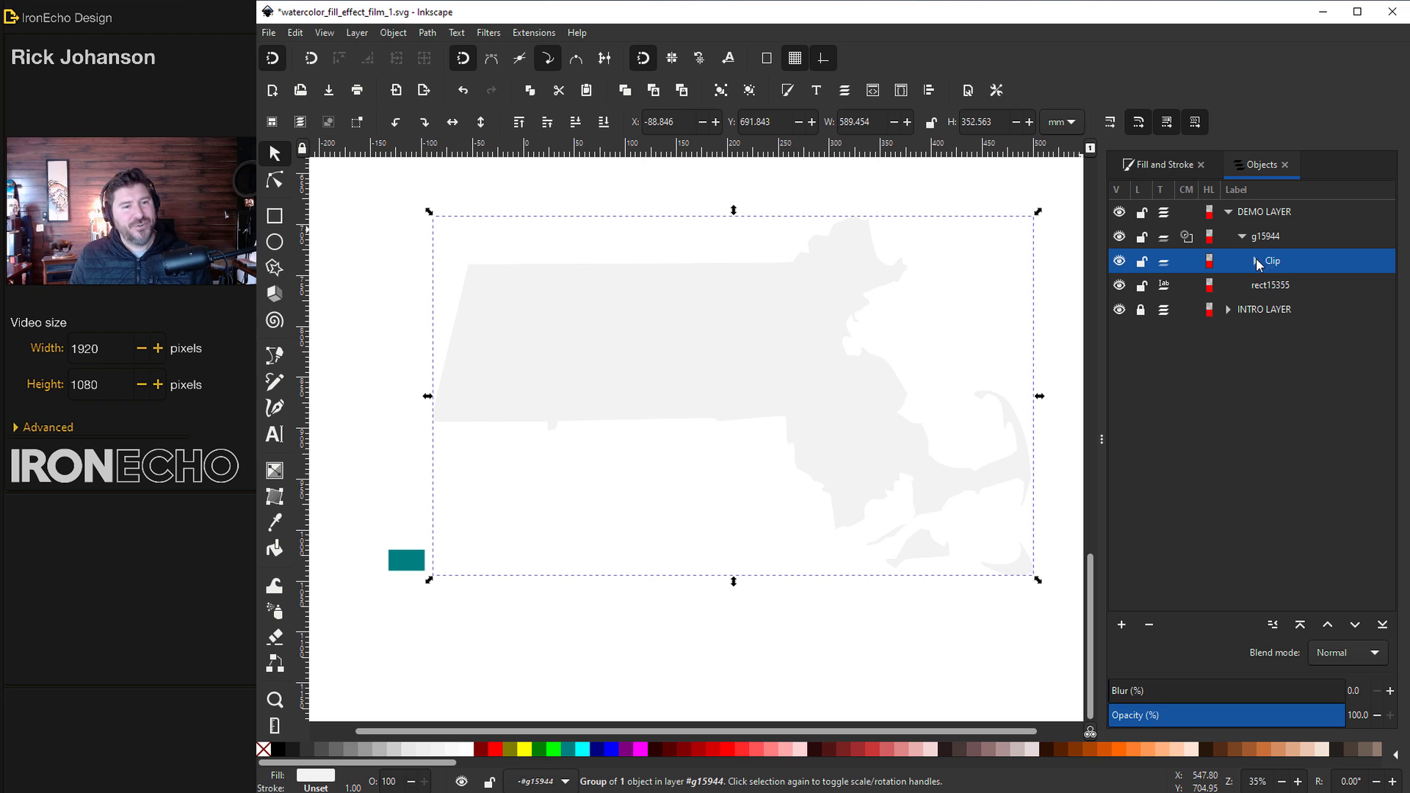
Draw a small ellipse inside the map and fill it with a deep, muted blue
{"action": "left_click", "coordinate": [278, 244]}
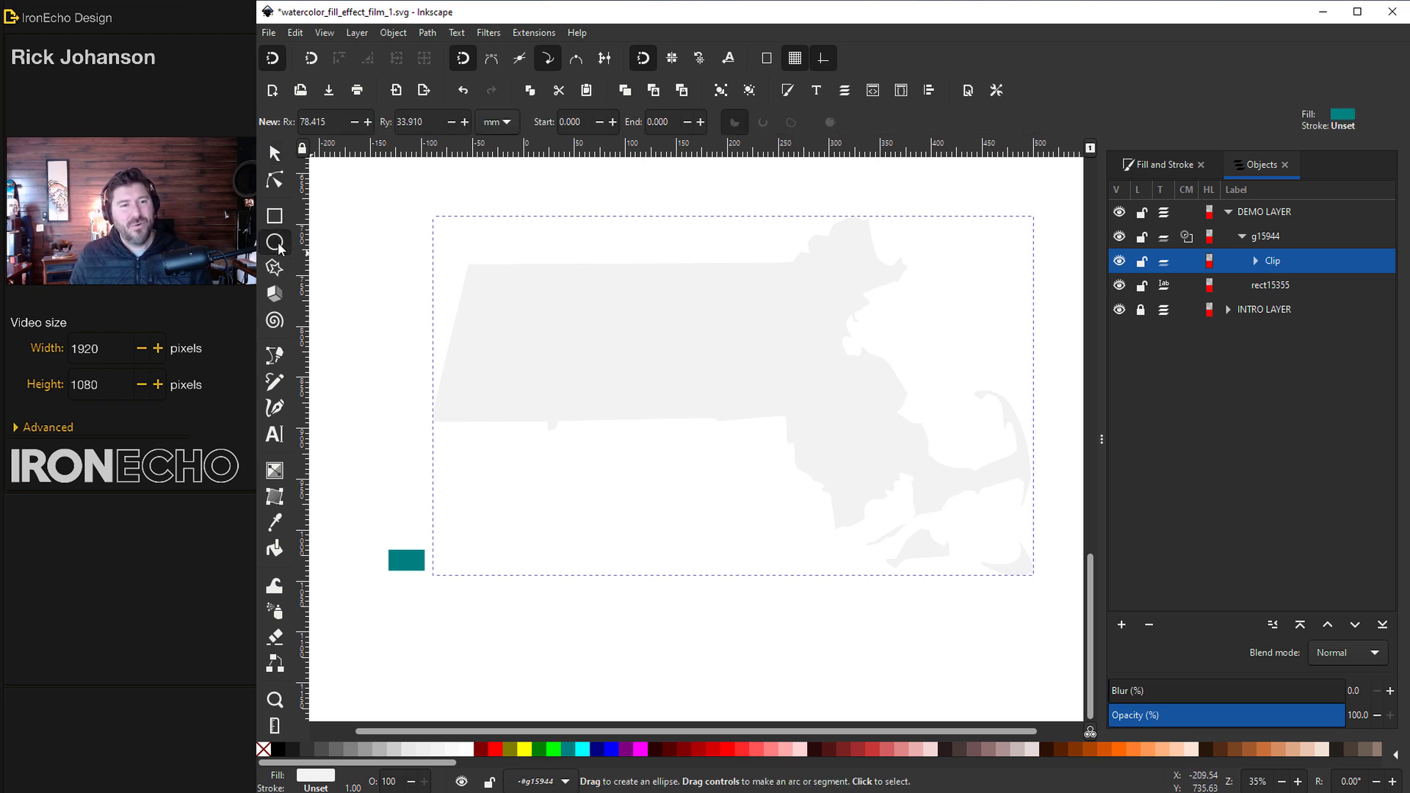
{"action": "left_click_drag", "start_coordinate": [645, 345], "coordinate": [675, 365]}
{"action": "key", "text": "ctrl+shift+f"}
{"action": "left_click", "coordinate": [1248, 478]}
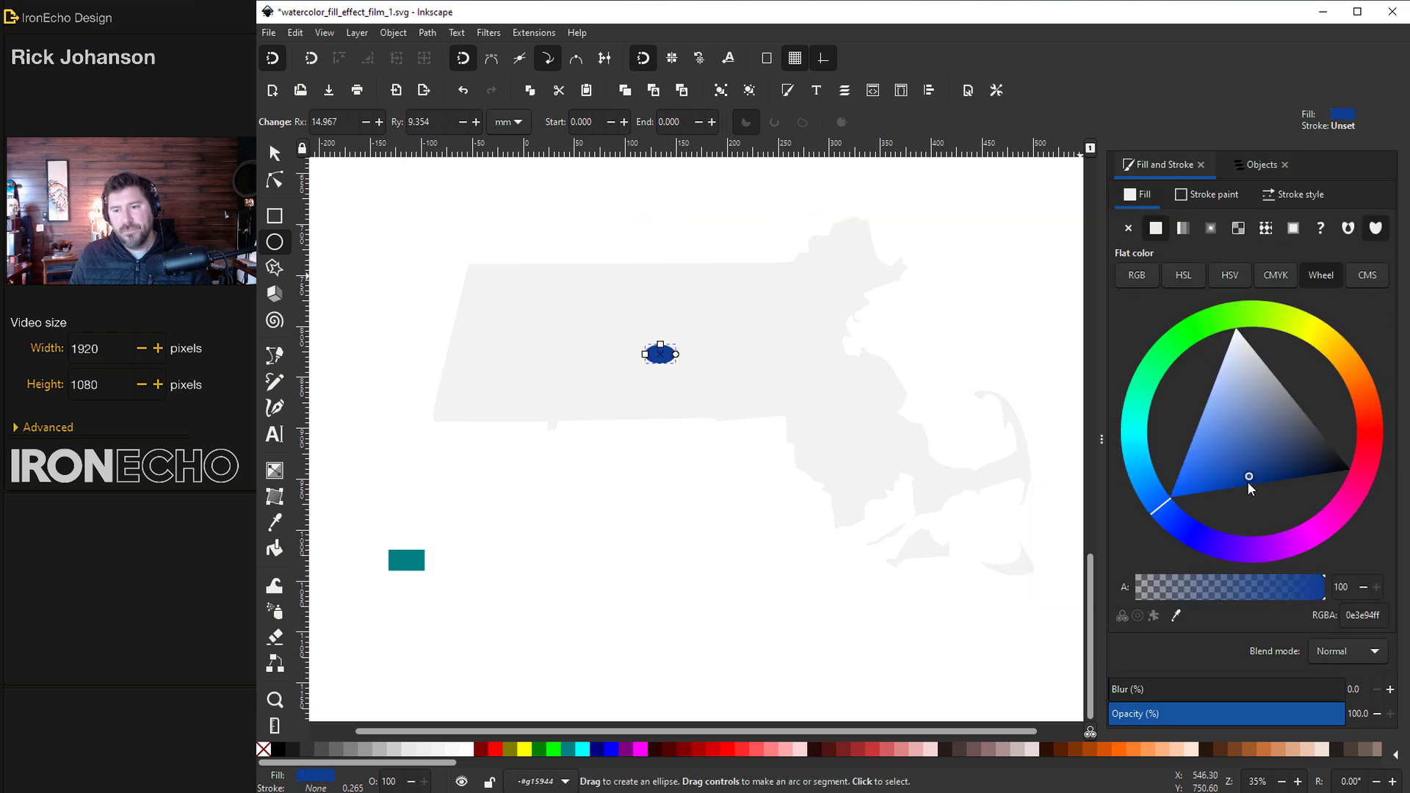
{"action": "left_click", "coordinate": [1260, 491]}
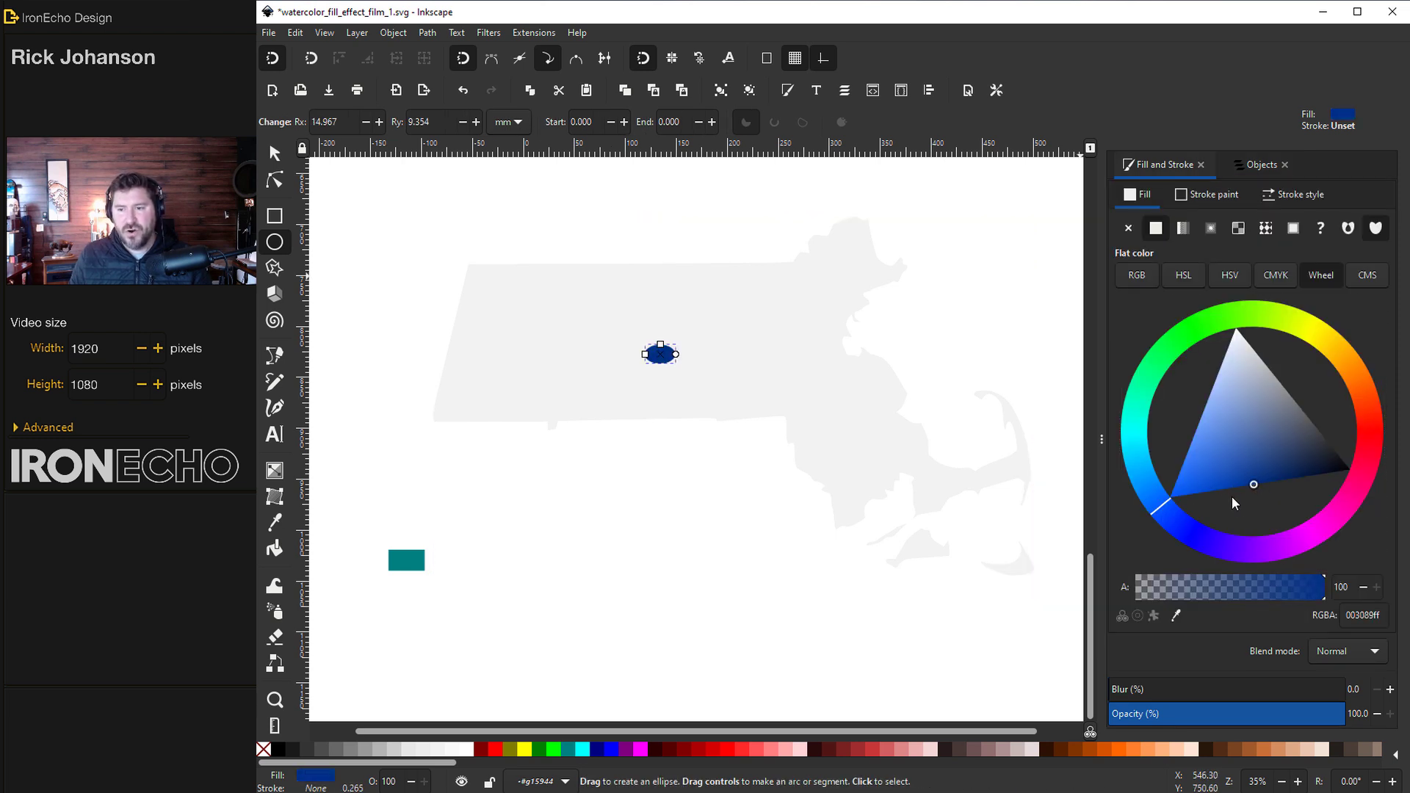
{"action": "left_click", "coordinate": [1153, 504]}
{"action": "left_click", "coordinate": [1237, 489]}
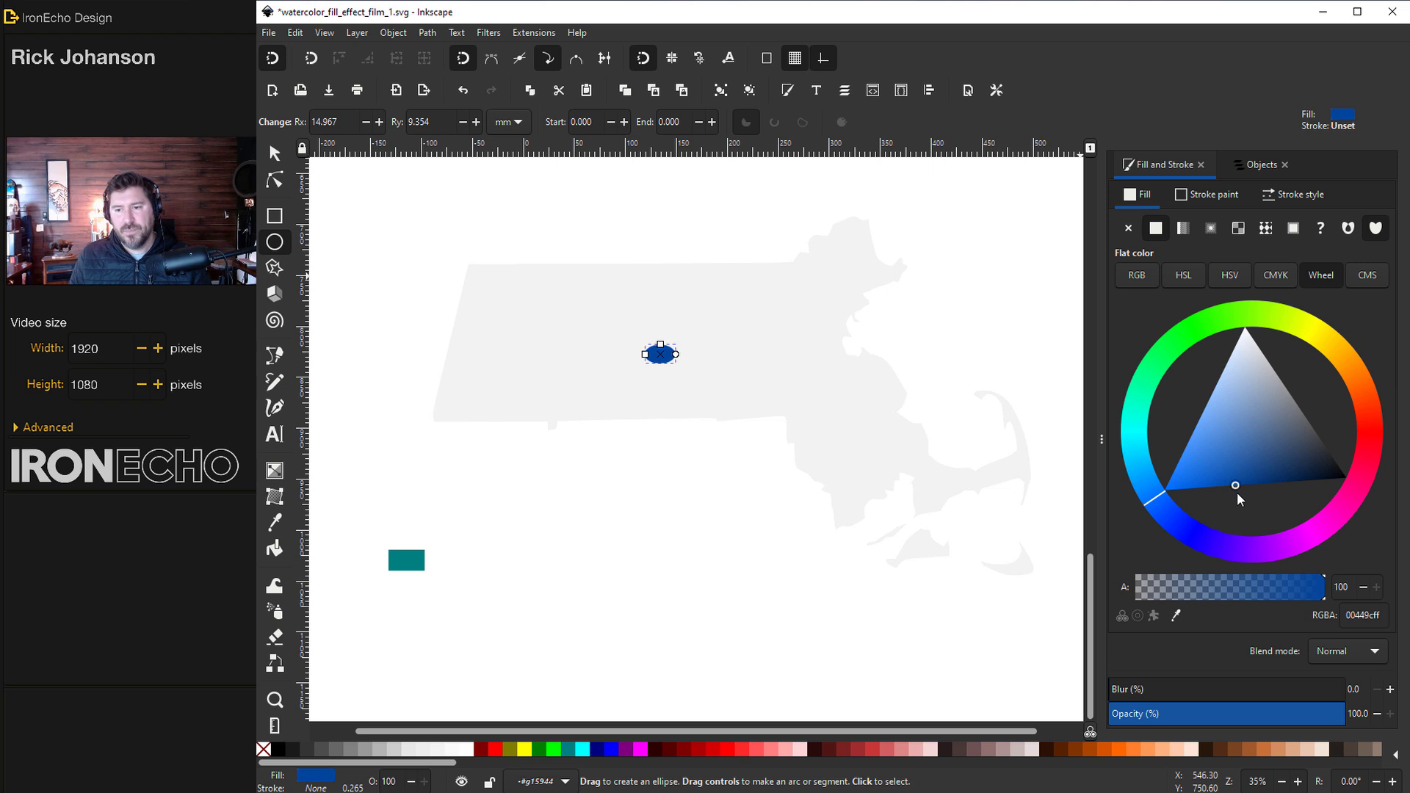
{"action": "left_click", "coordinate": [1243, 501]}
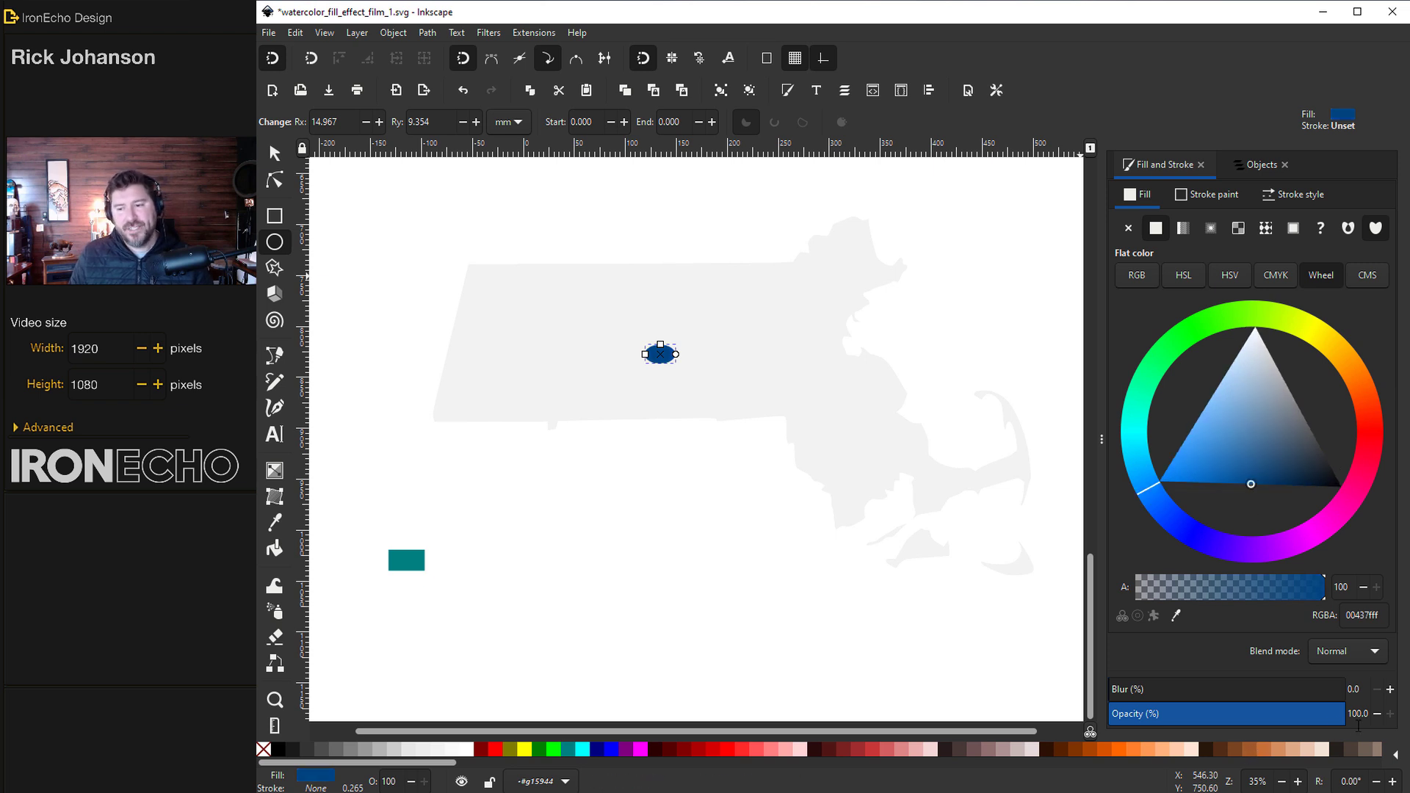
Apply the Filters > Textures > Watercolor filter to the blue ellipse
{"action": "left_click", "coordinate": [486, 36]}
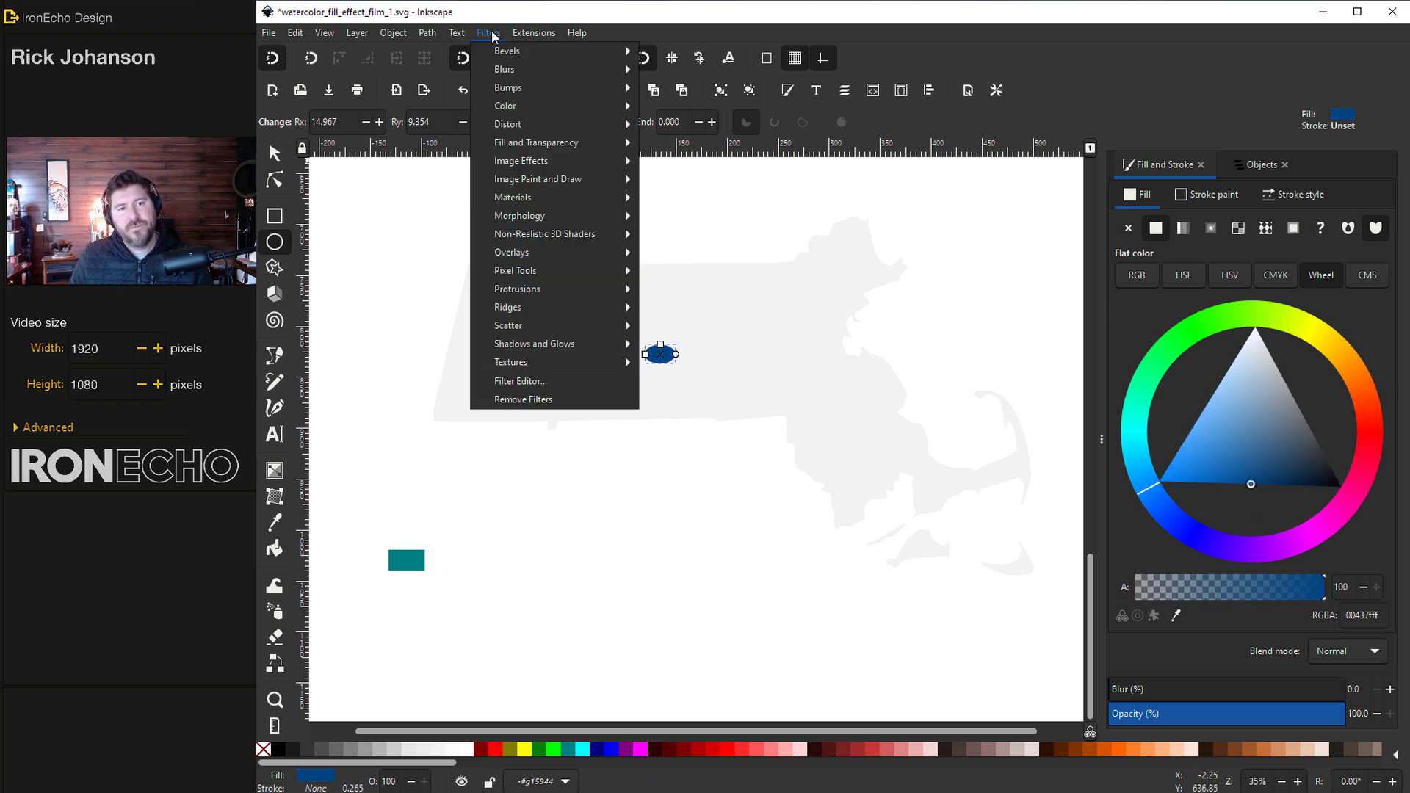
{"action": "mouse_move", "coordinate": [534, 360]}
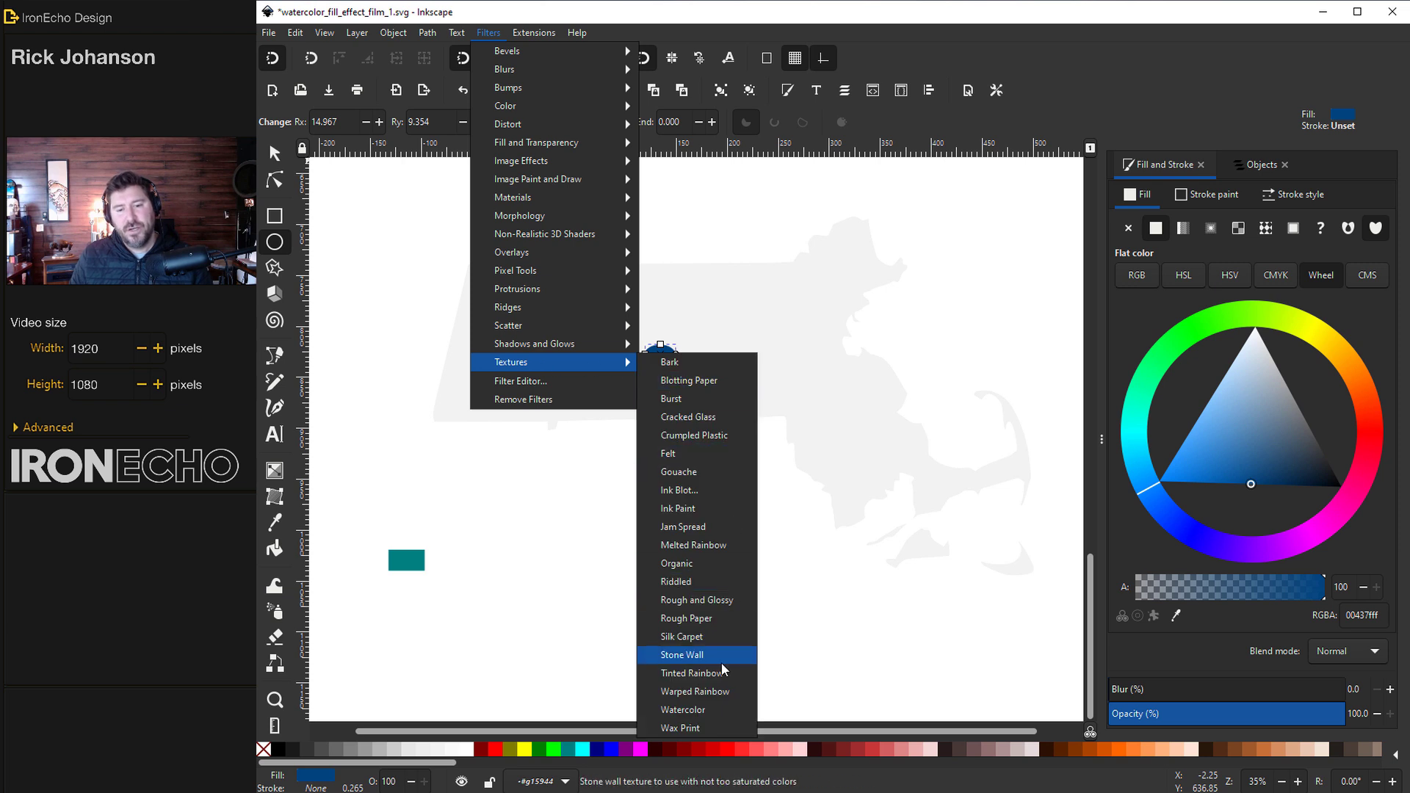
{"action": "left_click", "coordinate": [694, 709]}
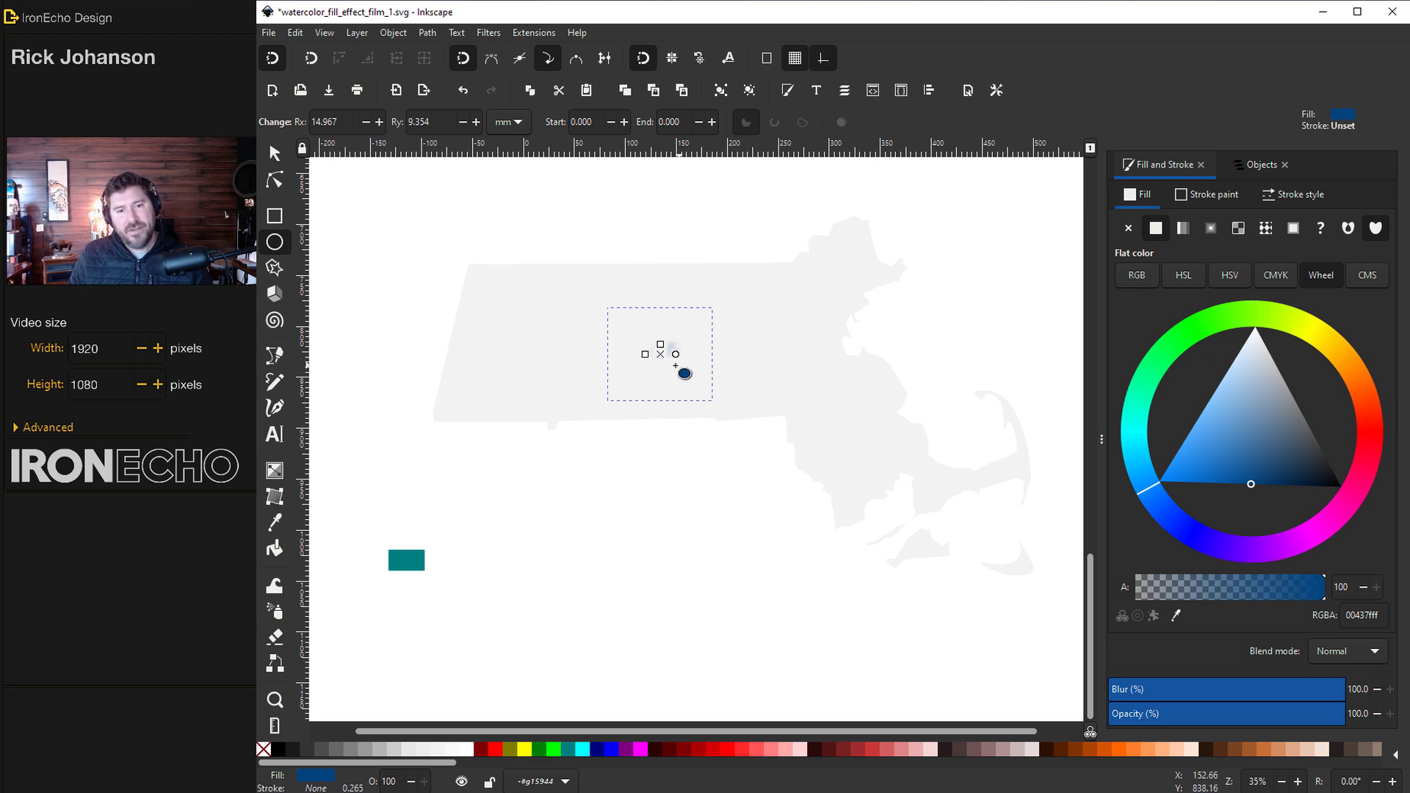
{"action": "left_click", "coordinate": [489, 33]}
Set the Watercolor filter's Gaussian Blur standard deviation to 5
{"action": "left_click", "coordinate": [518, 382]}
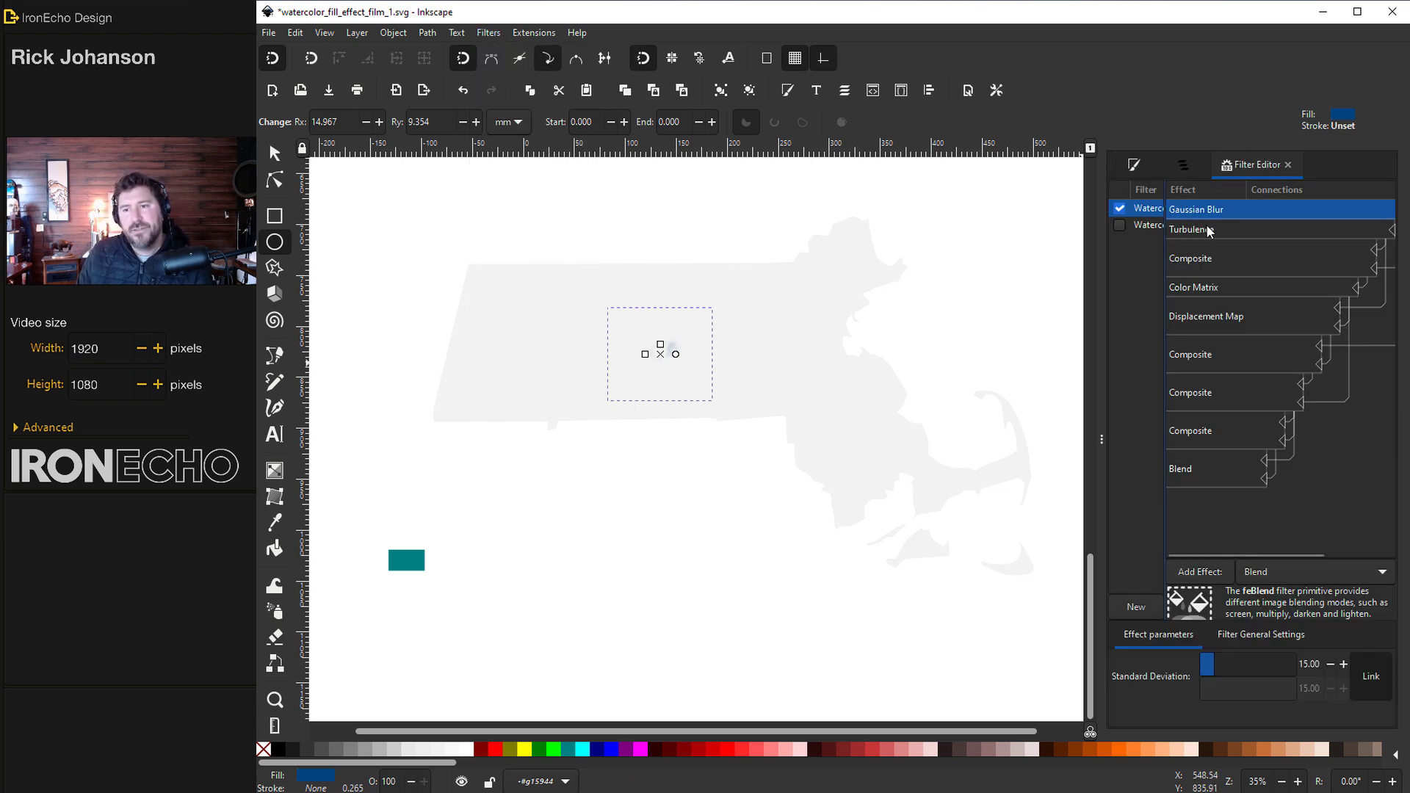
{"action": "left_click", "coordinate": [1209, 231]}
{"action": "left_click", "coordinate": [1216, 330]}
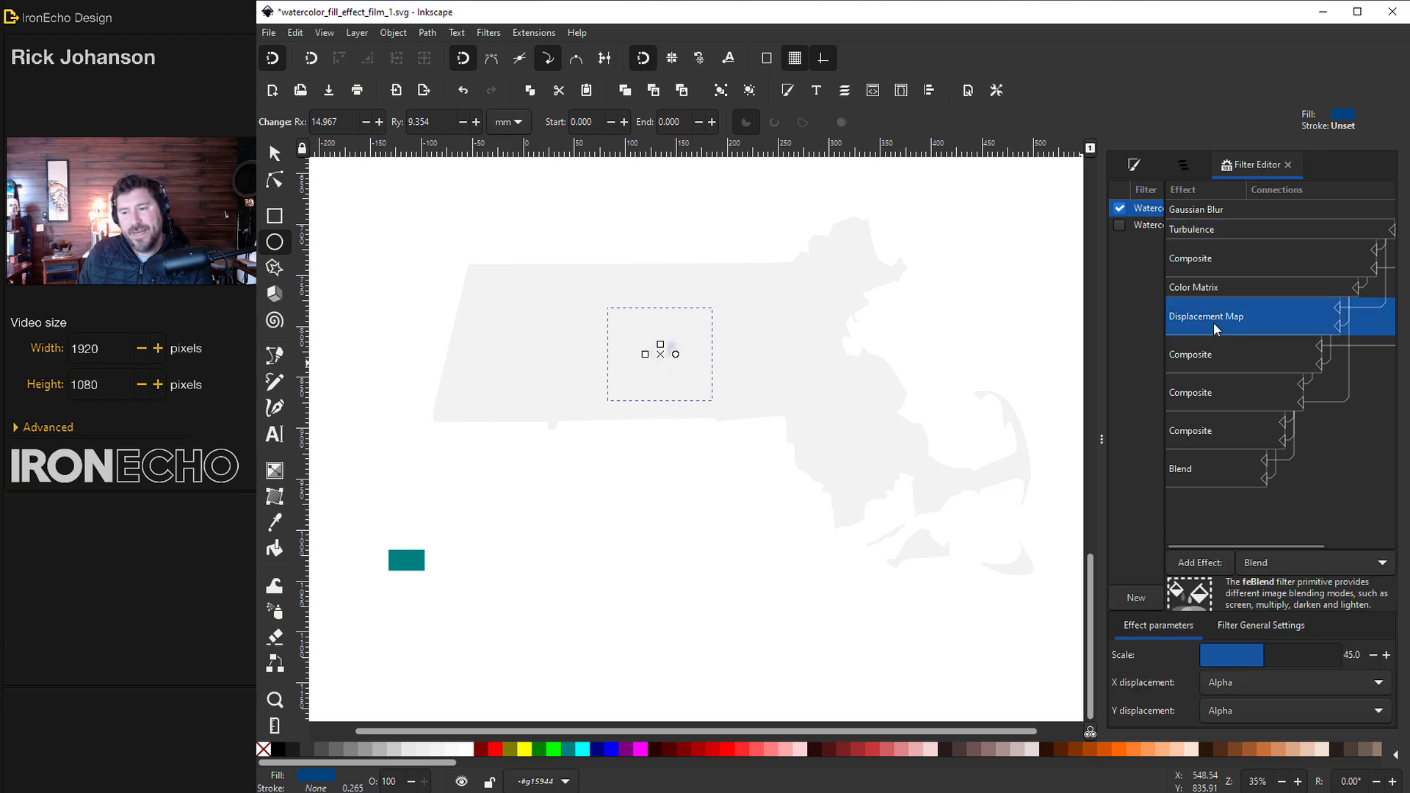
{"action": "left_click", "coordinate": [1212, 211]}
{"action": "left_click_drag", "start_coordinate": [1209, 670], "coordinate": [1206, 674]}
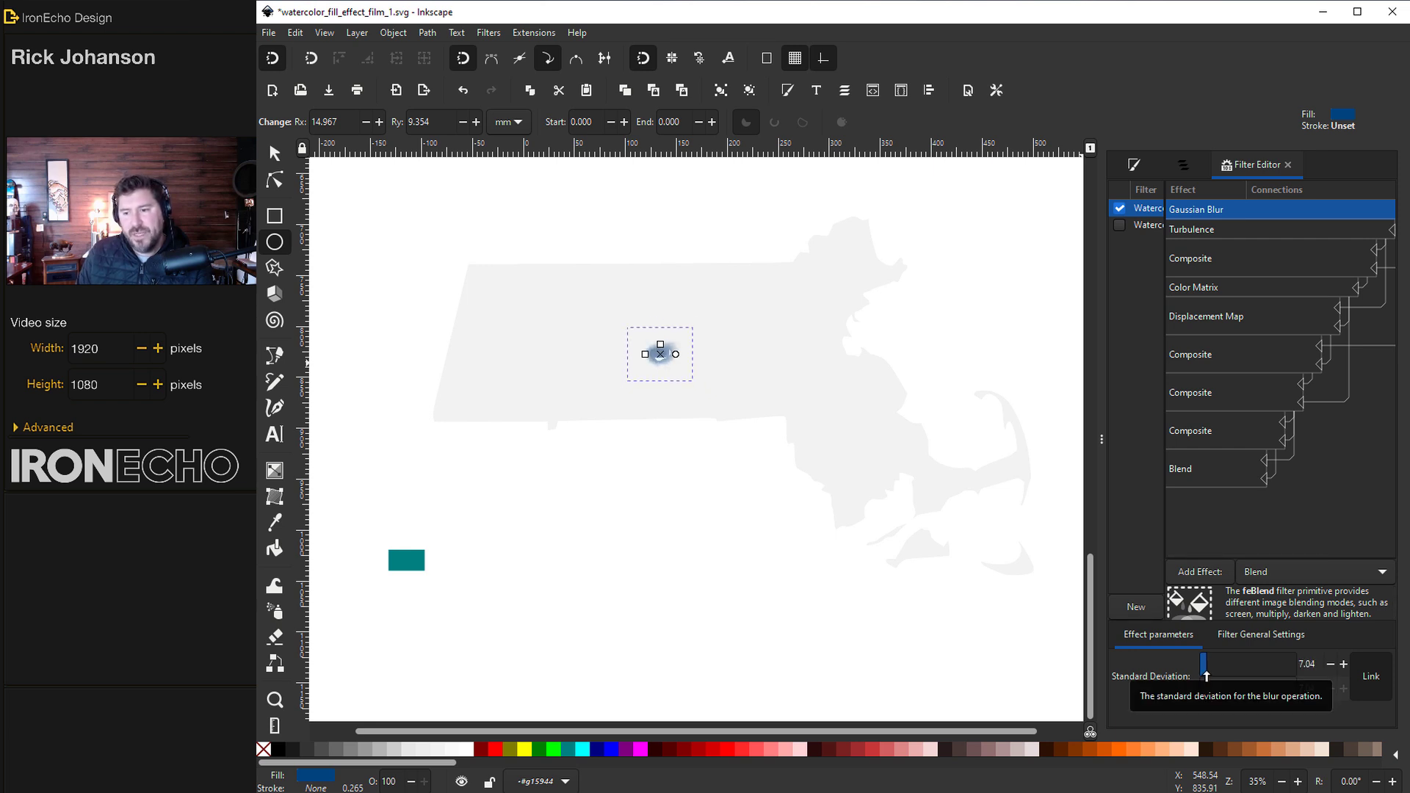
{"action": "type", "text": "5"}
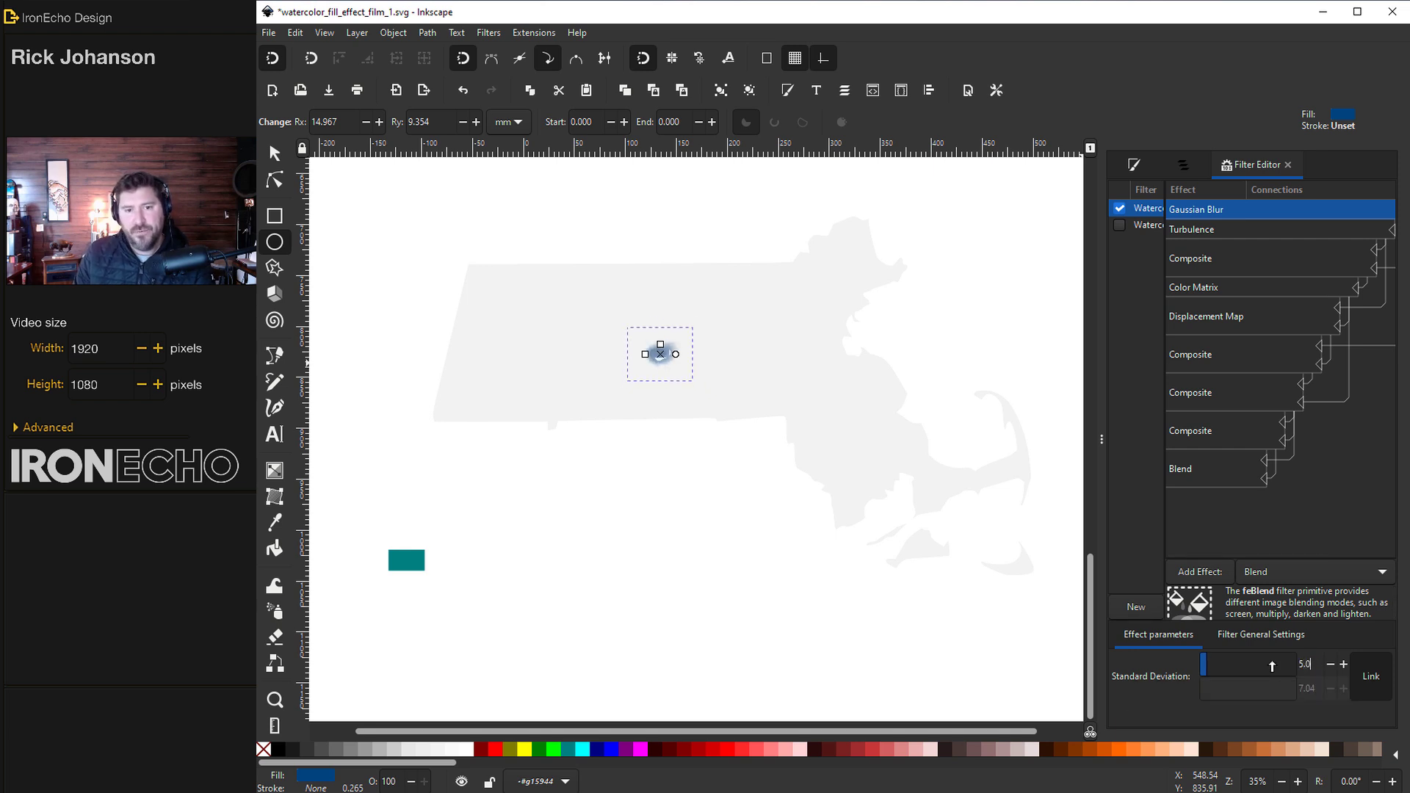
{"action": "key", "text": "Return"}
Lower the Displacement Map scale to 27.3
{"action": "scroll", "coordinate": [699, 360], "scroll_direction": "up", "scroll_amount": 3}
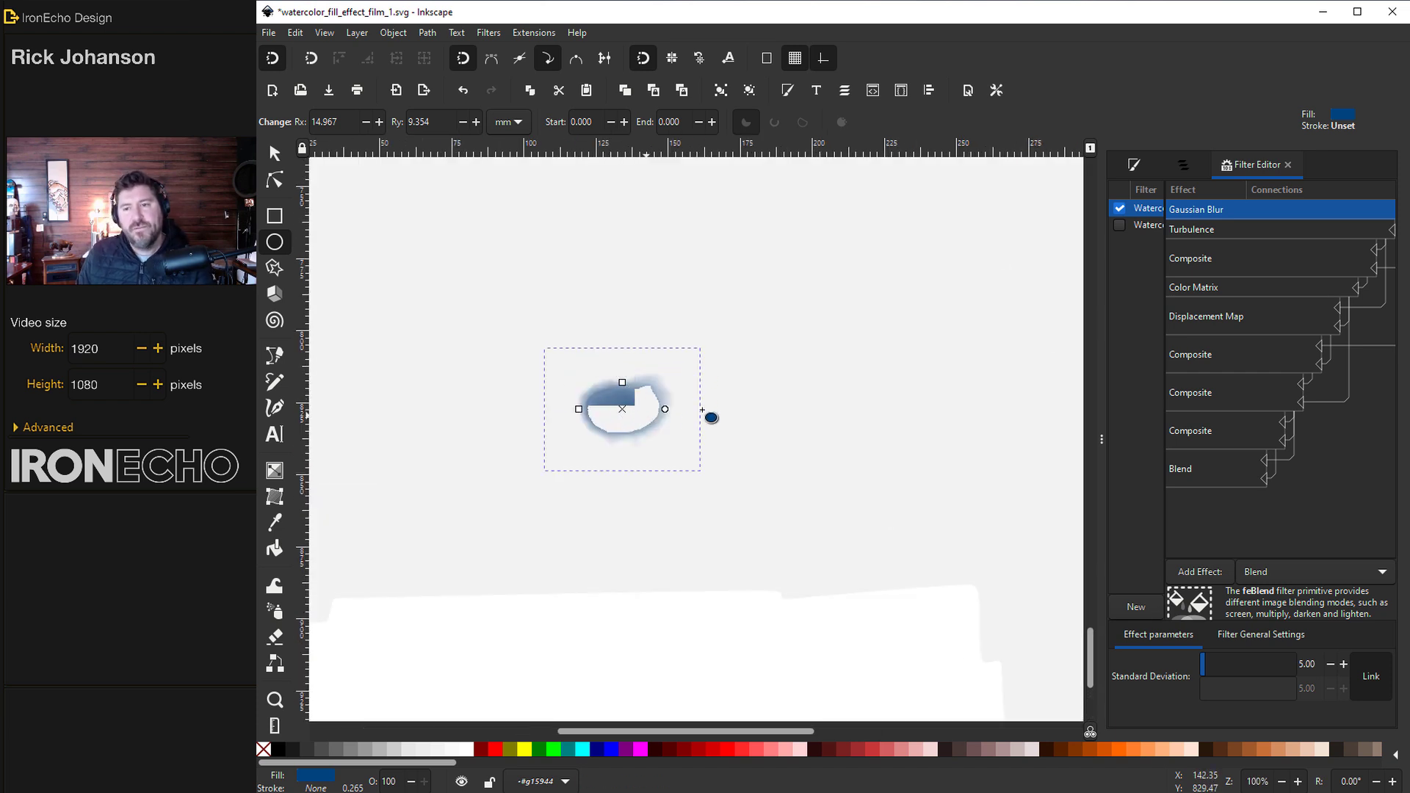
{"action": "left_click", "coordinate": [1197, 324]}
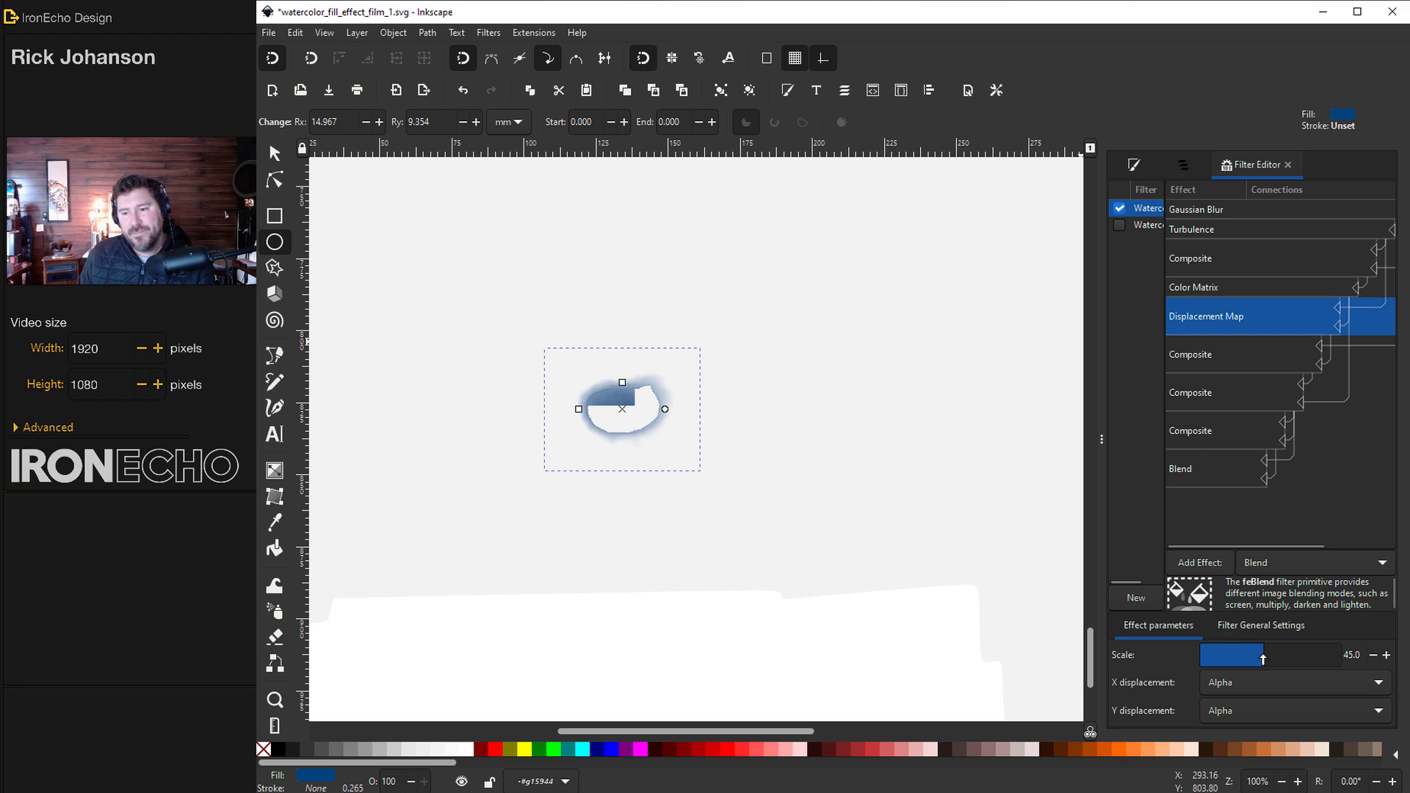
{"action": "left_click_drag", "start_coordinate": [1263, 659], "coordinate": [1239, 661]}
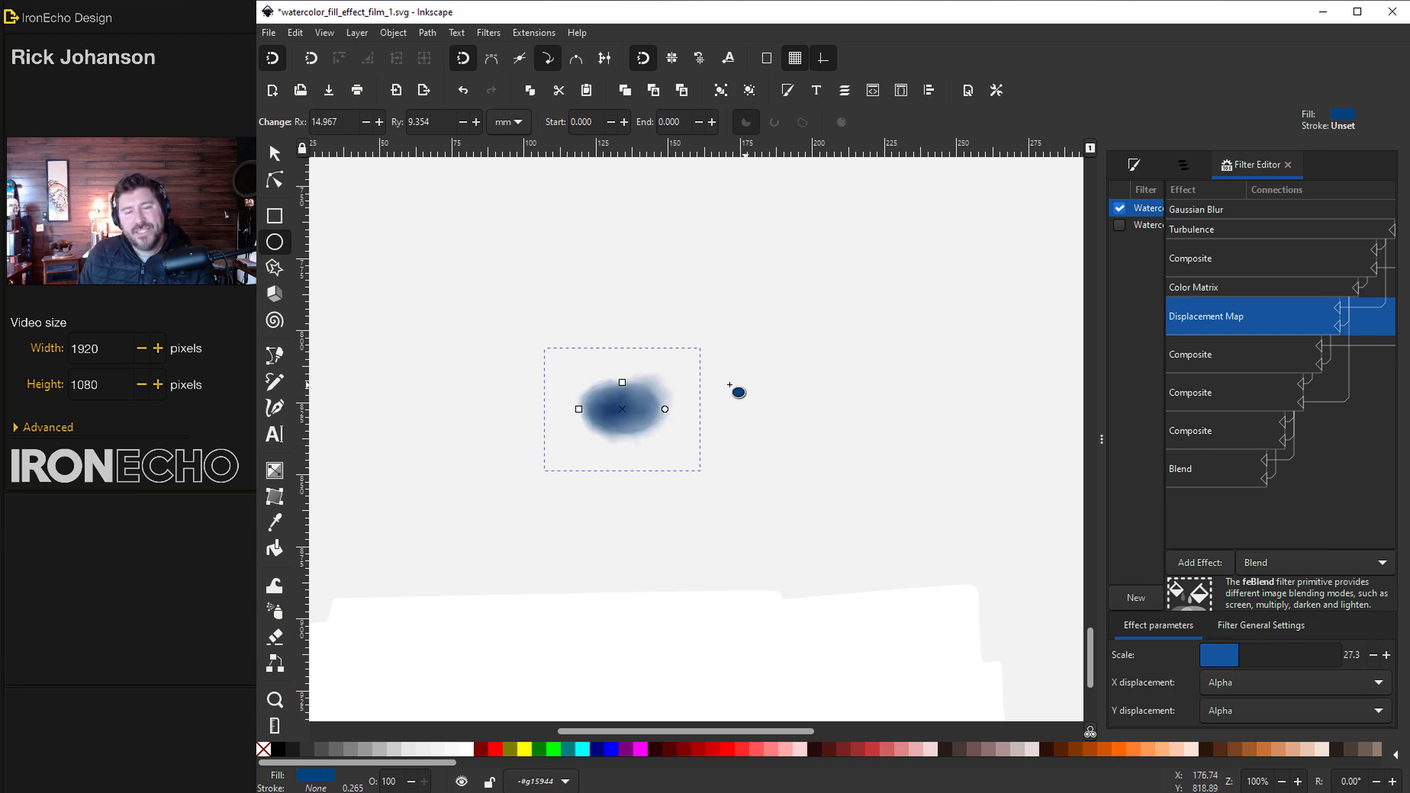
Set the blue blob's Watercolor turbulence base frequency to 0.029
{"action": "left_click", "coordinate": [1202, 234]}
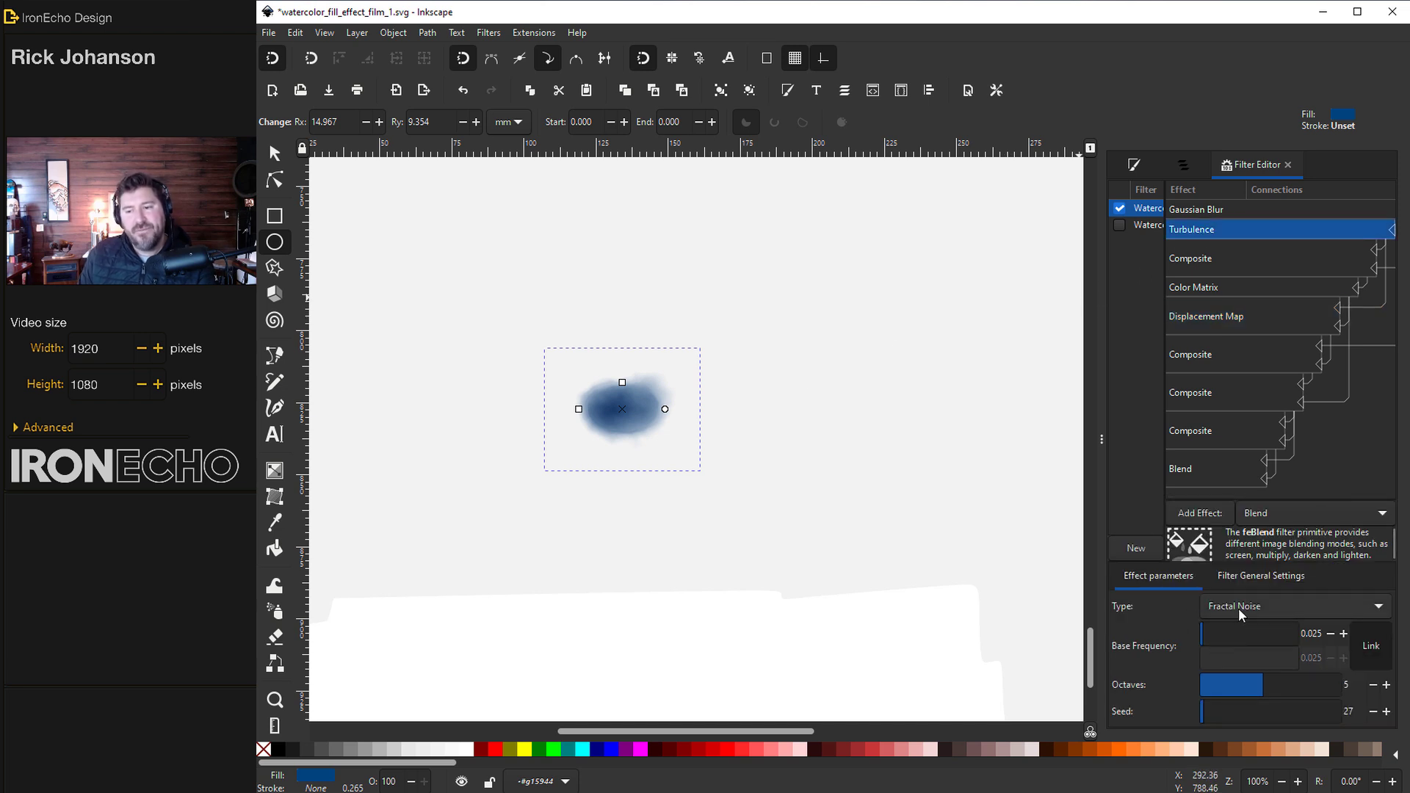
{"action": "left_click", "coordinate": [1344, 634]}
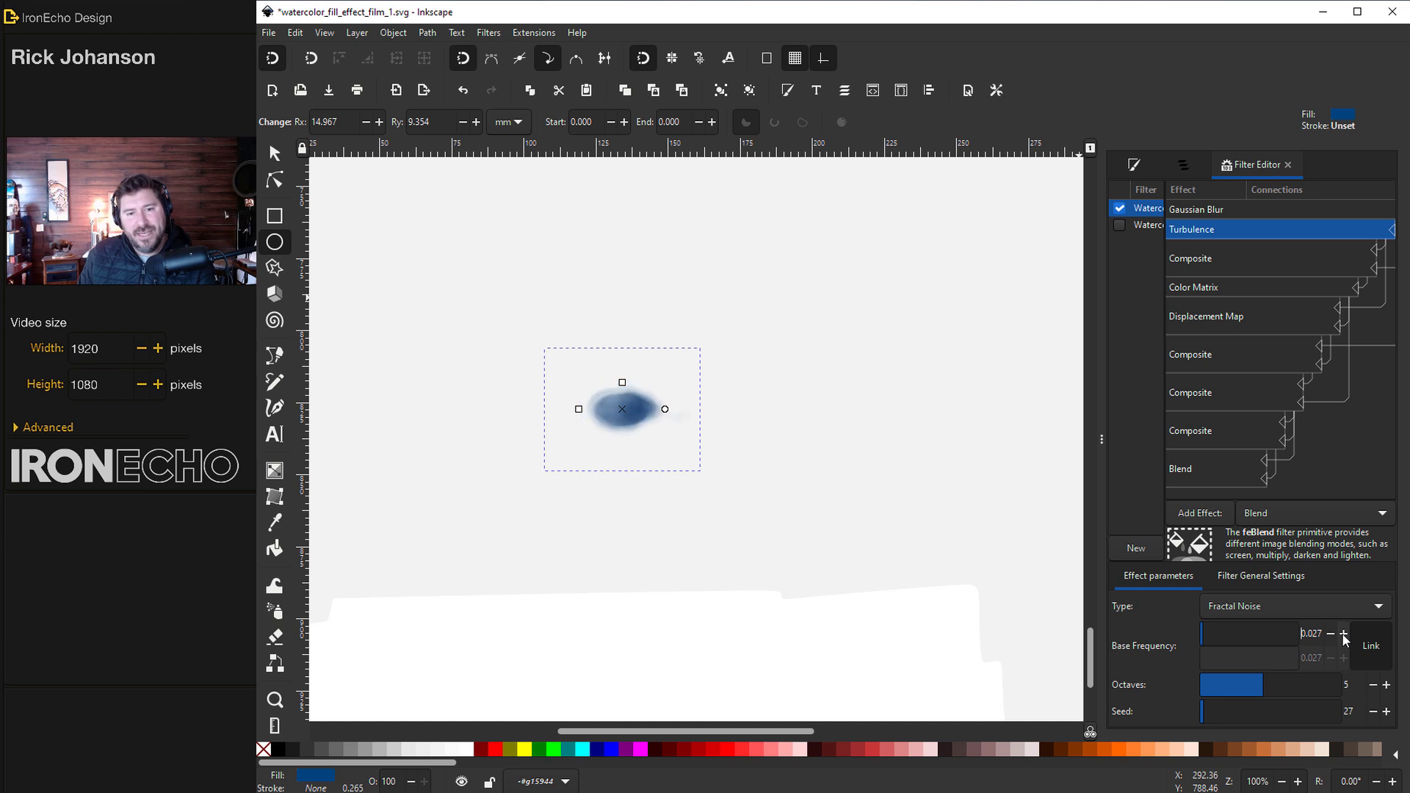
{"action": "left_click", "coordinate": [1345, 635]}
{"action": "left_click", "coordinate": [1344, 635]}
{"action": "left_click", "coordinate": [1344, 635]}
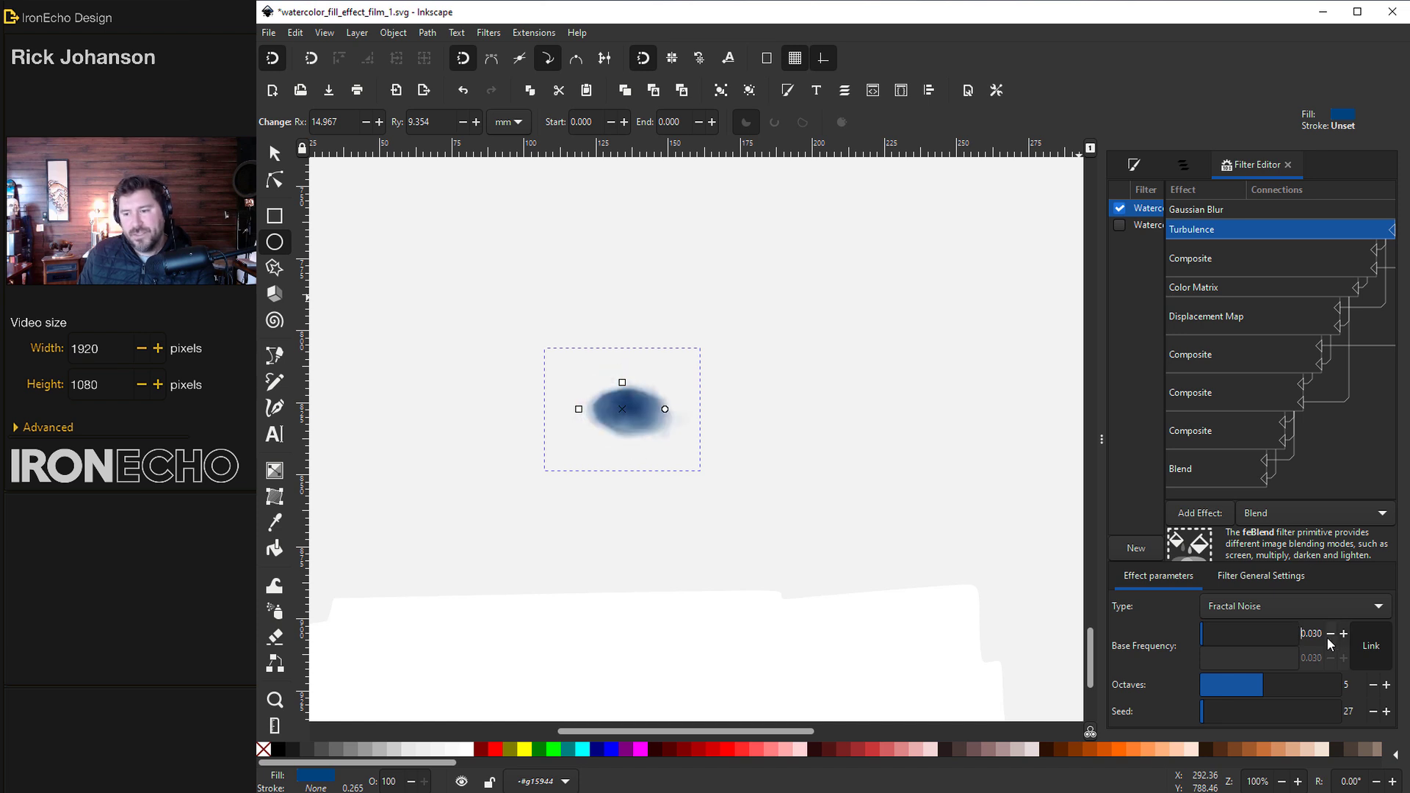
{"action": "left_click", "coordinate": [1330, 635]}
Move the blue blob to a new spot and lower its displacement scale to 14.4
{"action": "left_click_drag", "start_coordinate": [615, 407], "coordinate": [730, 331]}
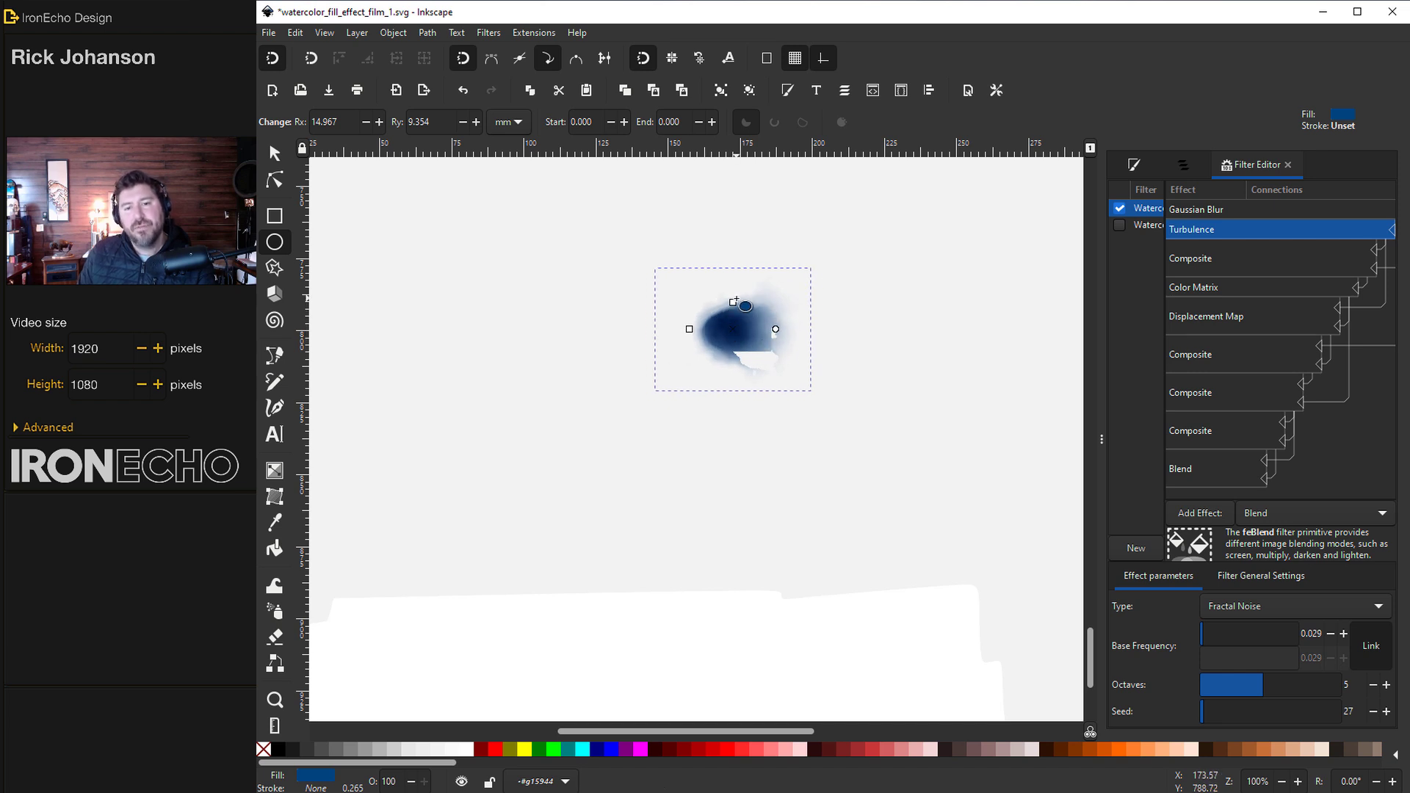
{"action": "left_click", "coordinate": [1189, 321]}
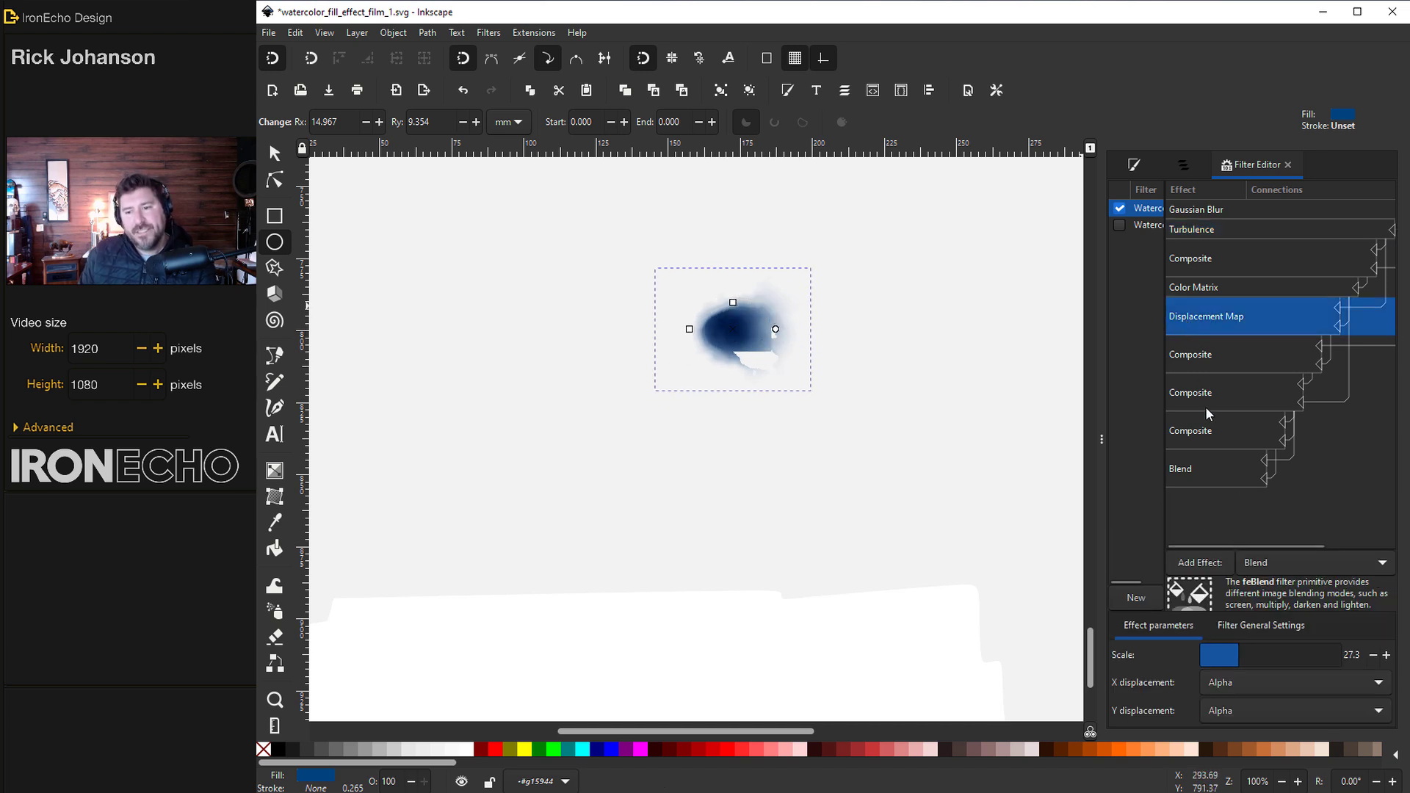
{"action": "left_click_drag", "start_coordinate": [1238, 656], "coordinate": [1220, 660]}
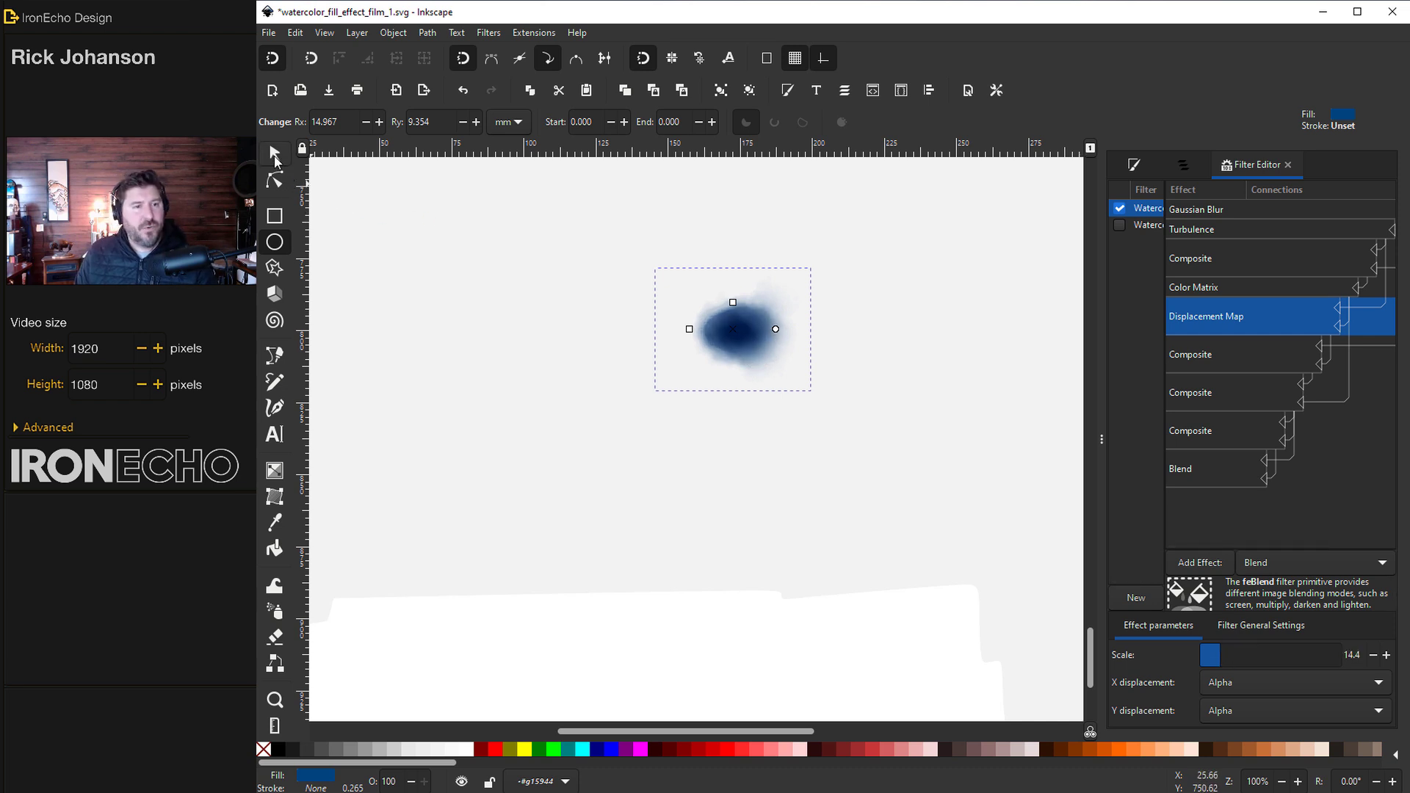
Scale the blue blob up to about 198 × 188 mm and view it over the state's west end
{"action": "left_click", "coordinate": [275, 156]}
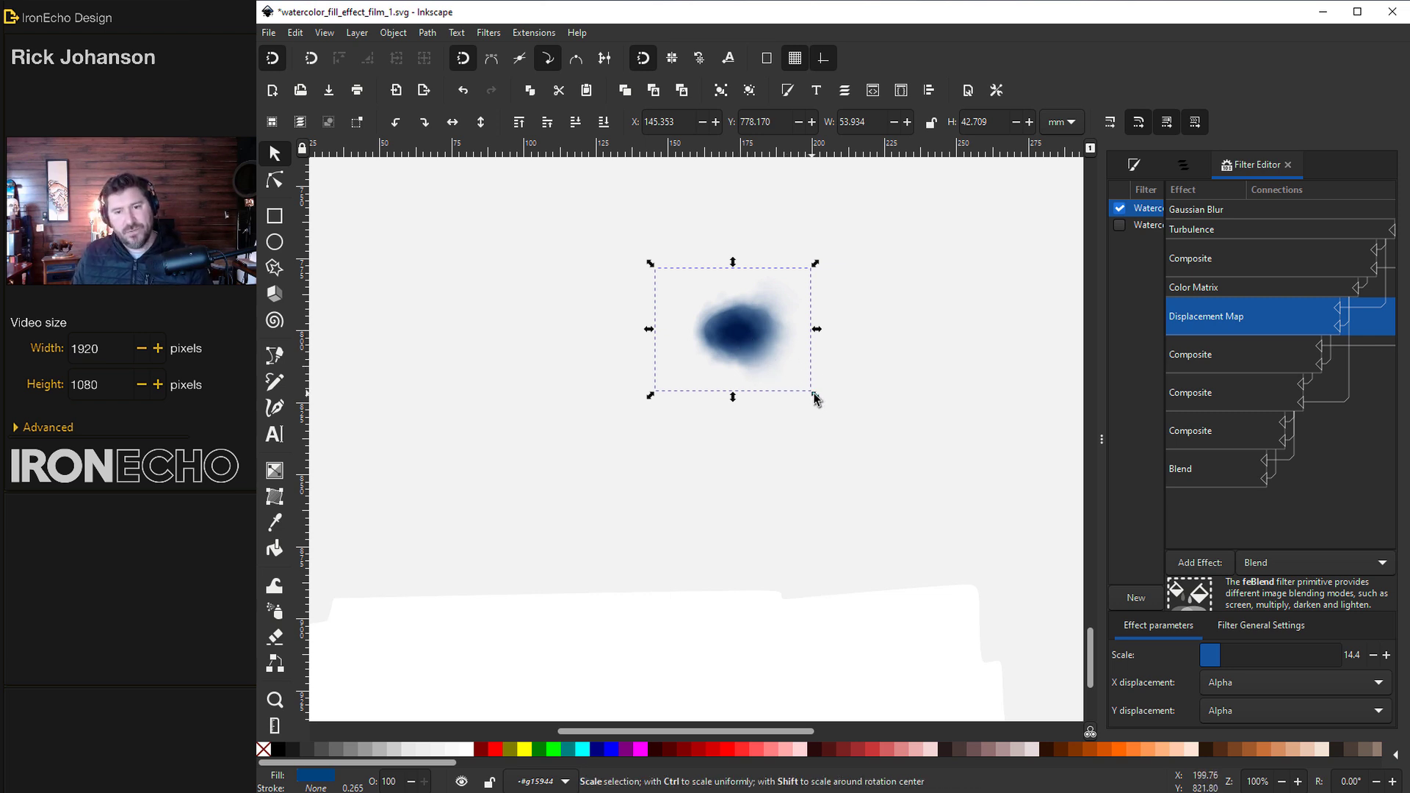
{"action": "left_click_drag", "start_coordinate": [824, 405], "coordinate": [638, 408]}
{"action": "key", "text": "5"}
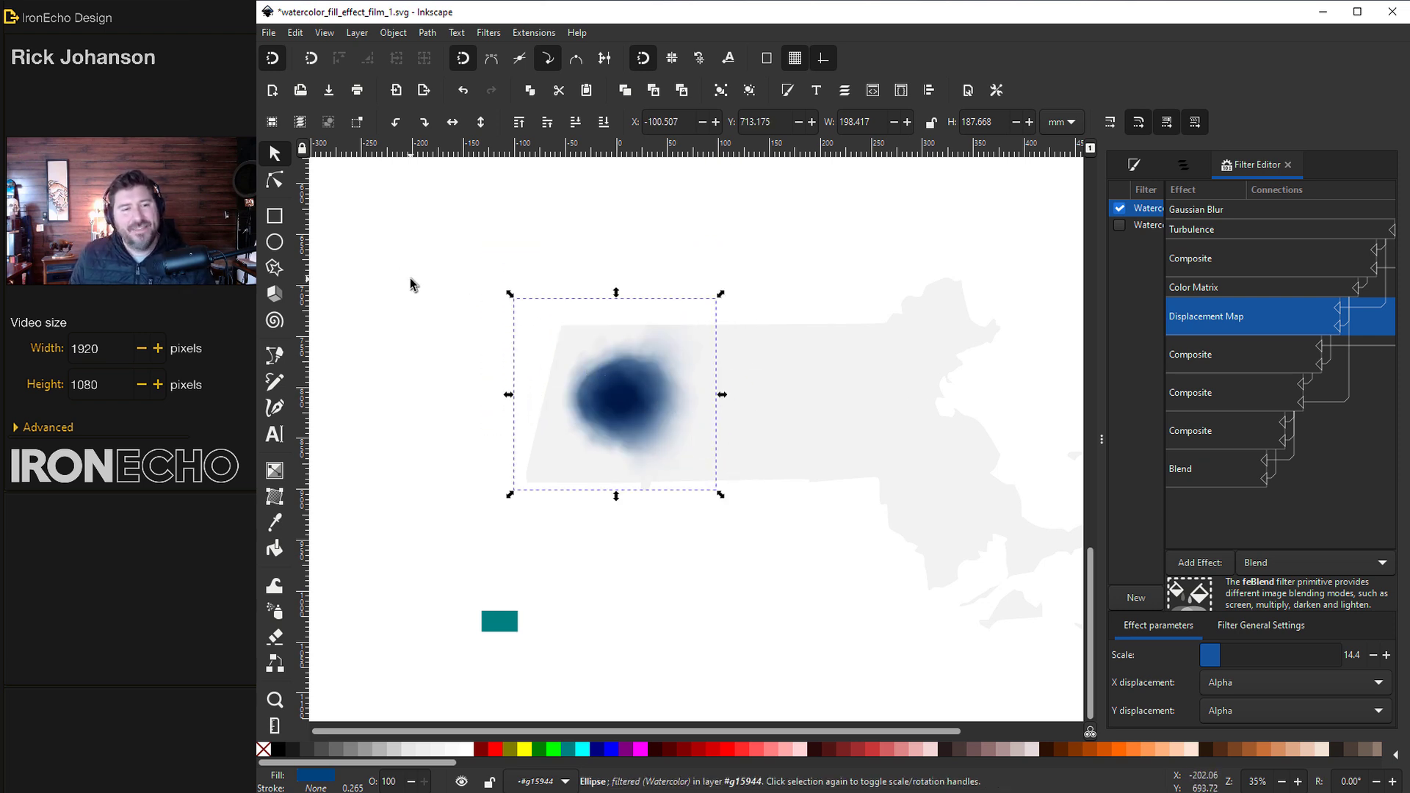
Draw a small 6.7 × 3.2 mm ellipse right of the blue blob and fill it teal
{"action": "left_click", "coordinate": [276, 243]}
{"action": "scroll", "coordinate": [757, 416], "scroll_direction": "up", "scroll_amount": 2}
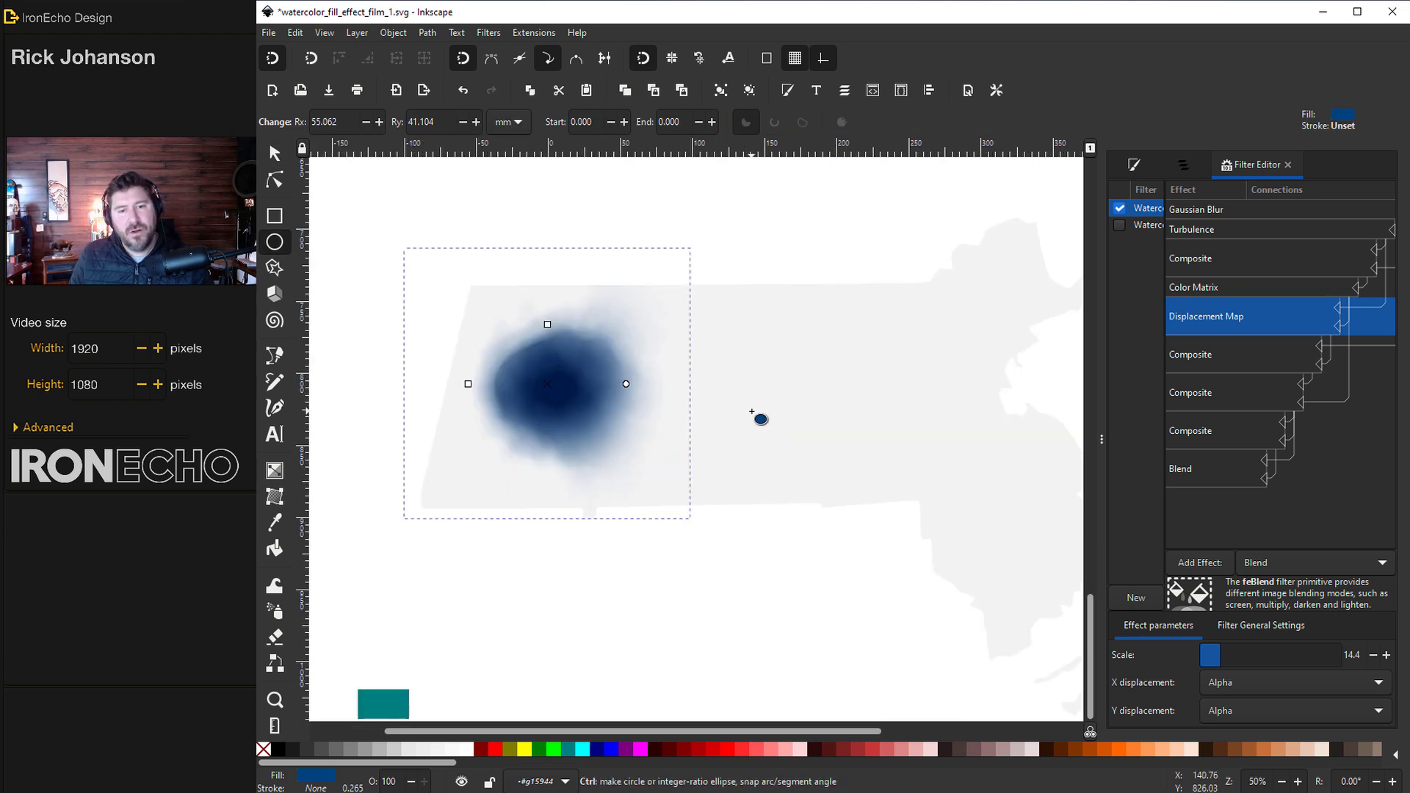
{"action": "left_click_drag", "start_coordinate": [741, 410], "coordinate": [769, 420]}
{"action": "key", "text": "ctrl+shift+f"}
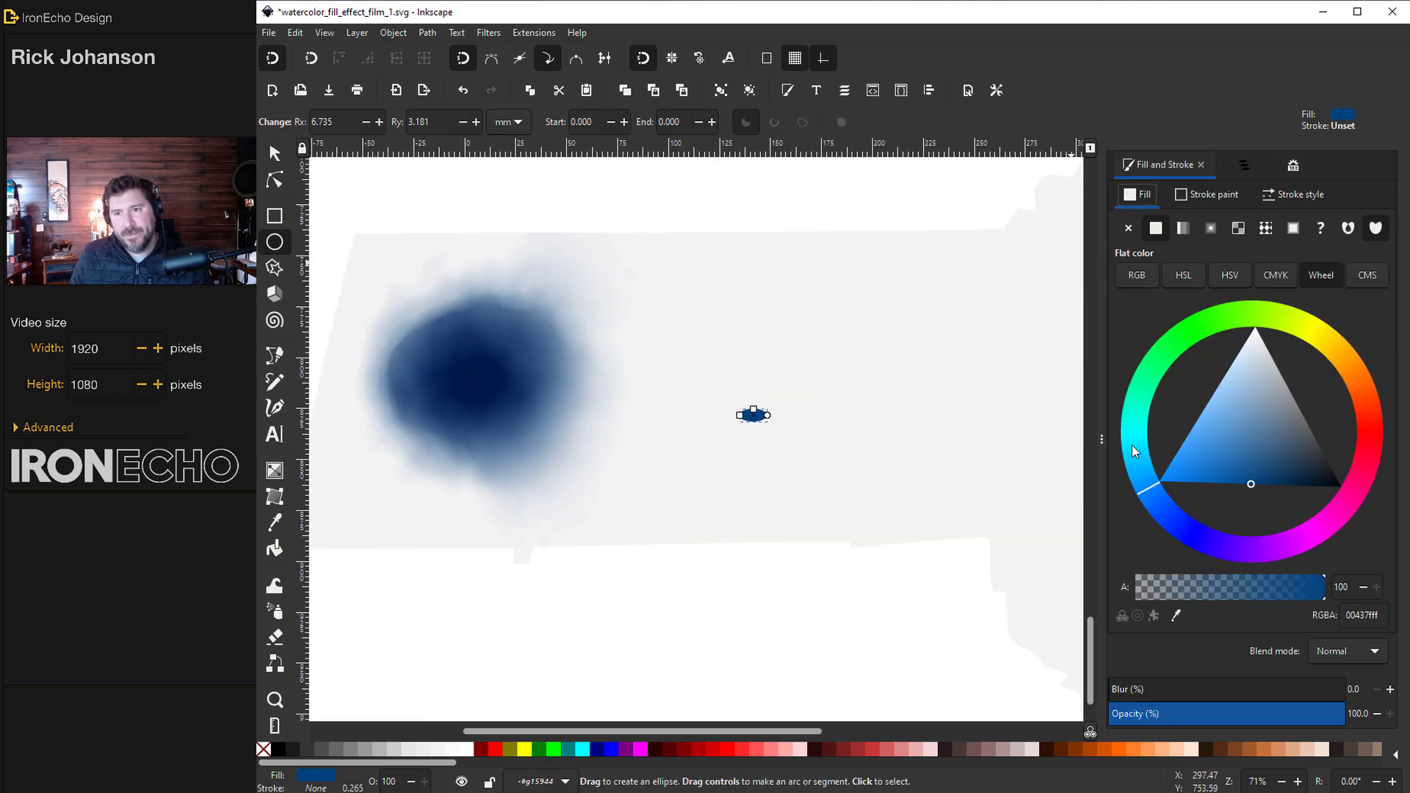
{"action": "left_click_drag", "start_coordinate": [1133, 446], "coordinate": [1132, 438]}
{"action": "left_click", "coordinate": [486, 33]}
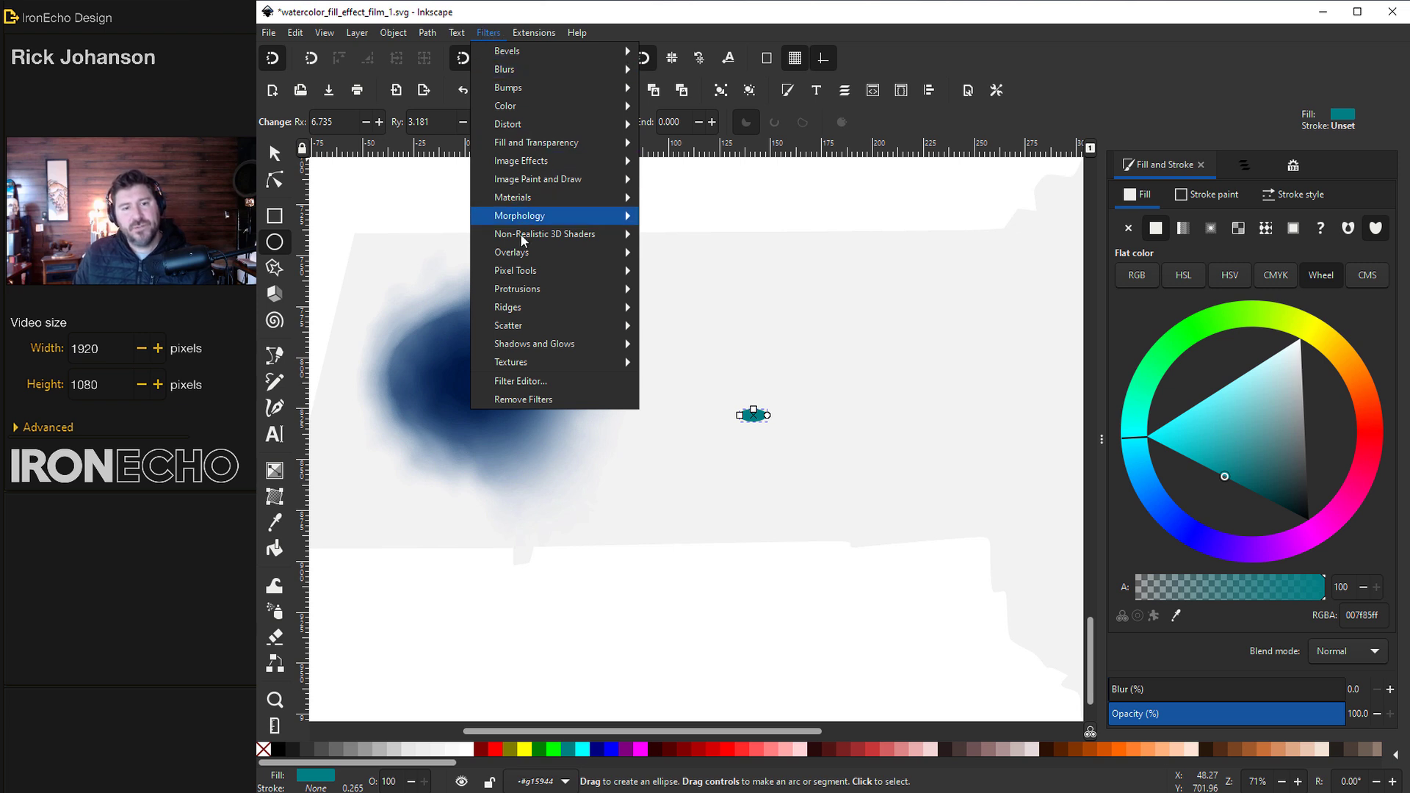
Apply the Watercolor texture filter to the teal ellipse with blur 2.5
{"action": "mouse_move", "coordinate": [573, 362]}
{"action": "left_click", "coordinate": [682, 711]}
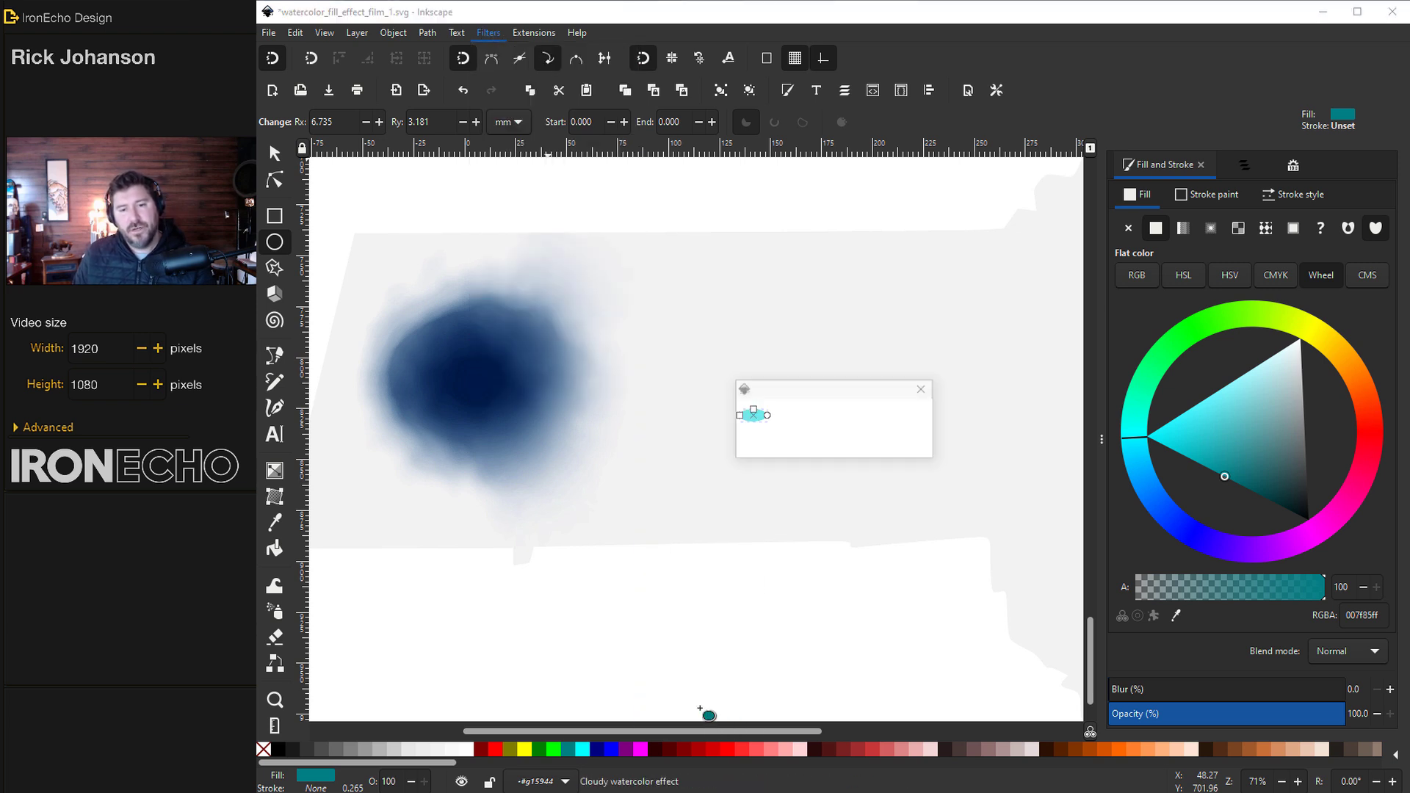
{"action": "left_click", "coordinate": [1293, 166]}
{"action": "key", "text": "3"}
{"action": "left_click_drag", "start_coordinate": [1213, 665], "coordinate": [1203, 682]}
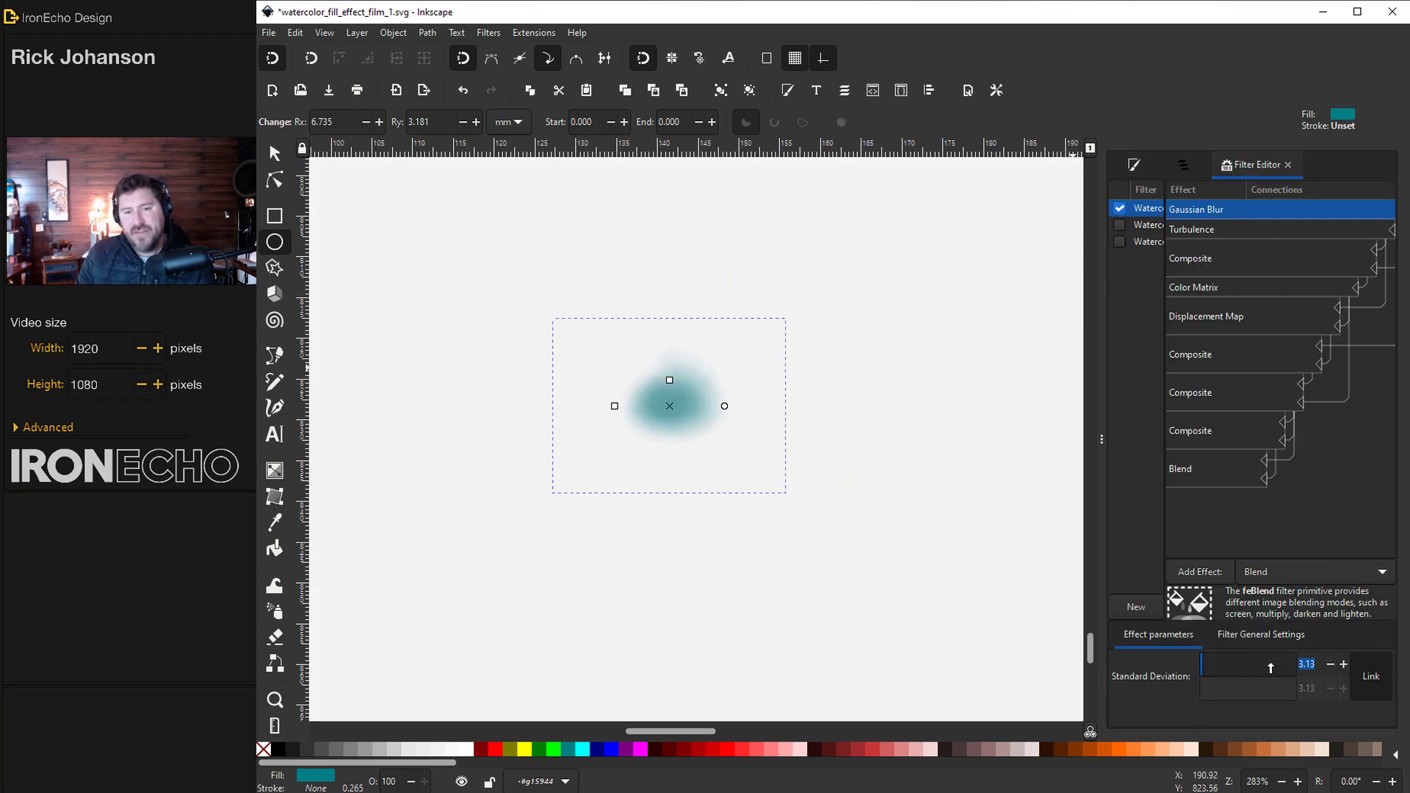
{"action": "type", "text": "2.5"}
{"action": "key", "text": "Return"}
Set the teal blob's turbulence base frequency to 0.09
{"action": "key", "text": "3"}
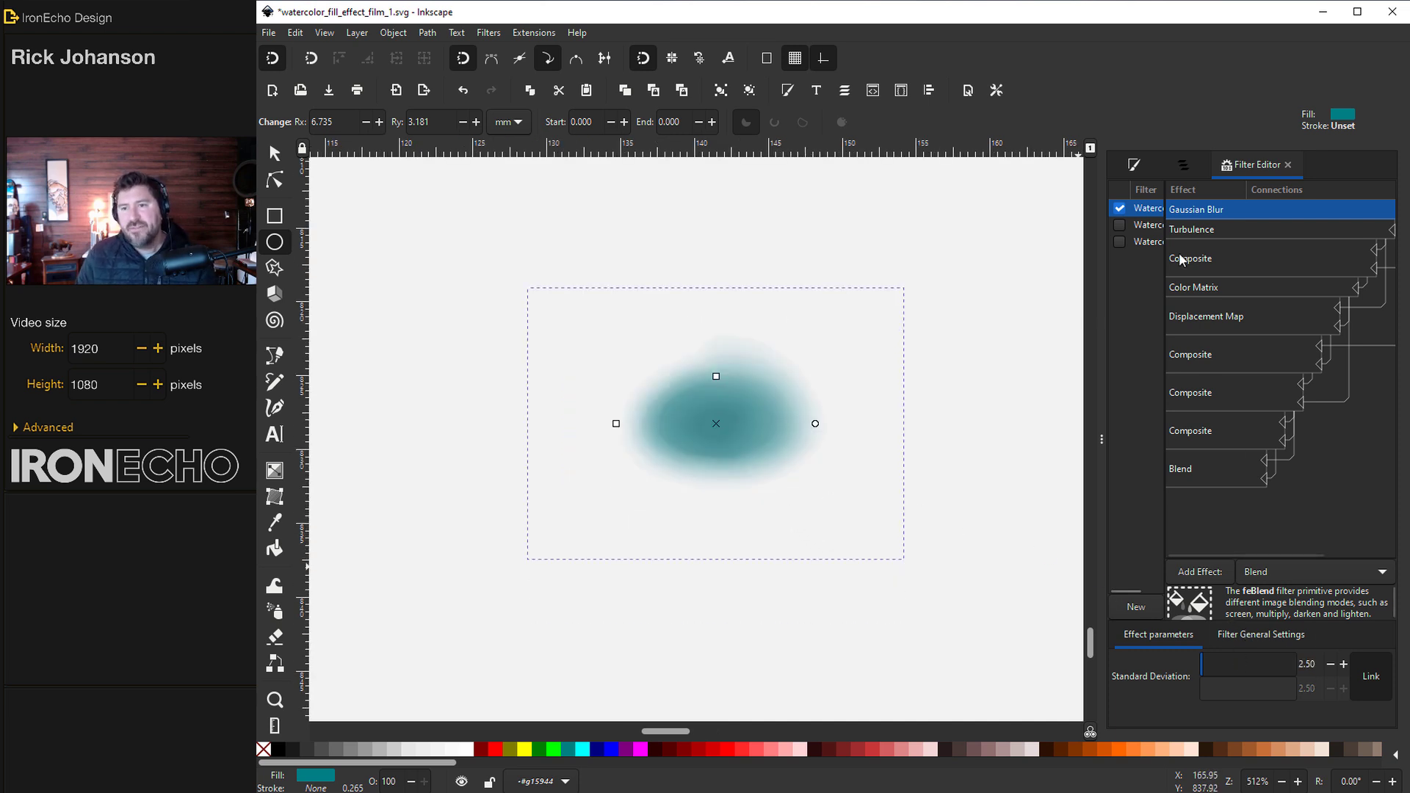
{"action": "left_click", "coordinate": [1193, 230]}
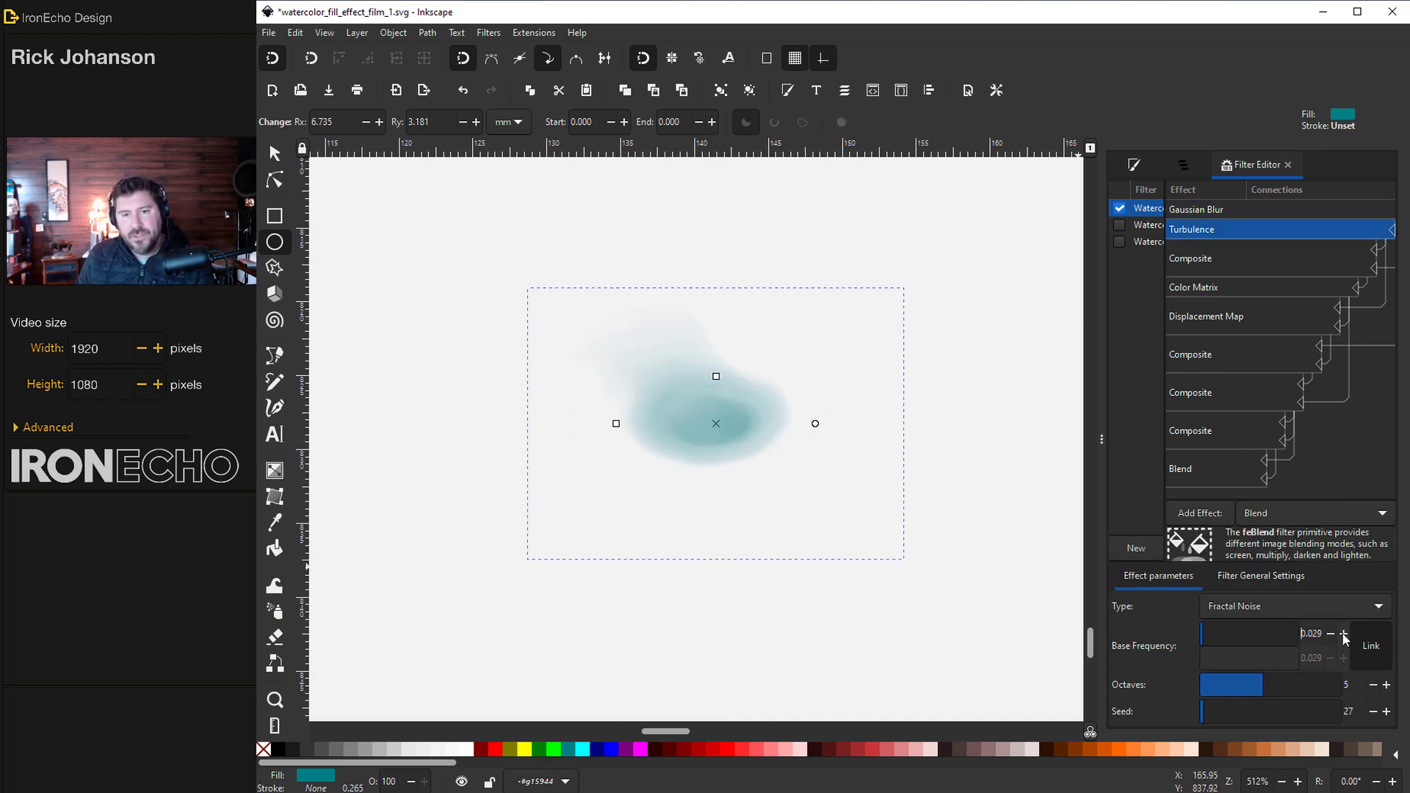
{"action": "triple_click", "coordinate": [1312, 634]}
{"action": "type", "text": "0.09"}
{"action": "key", "text": "Return"}
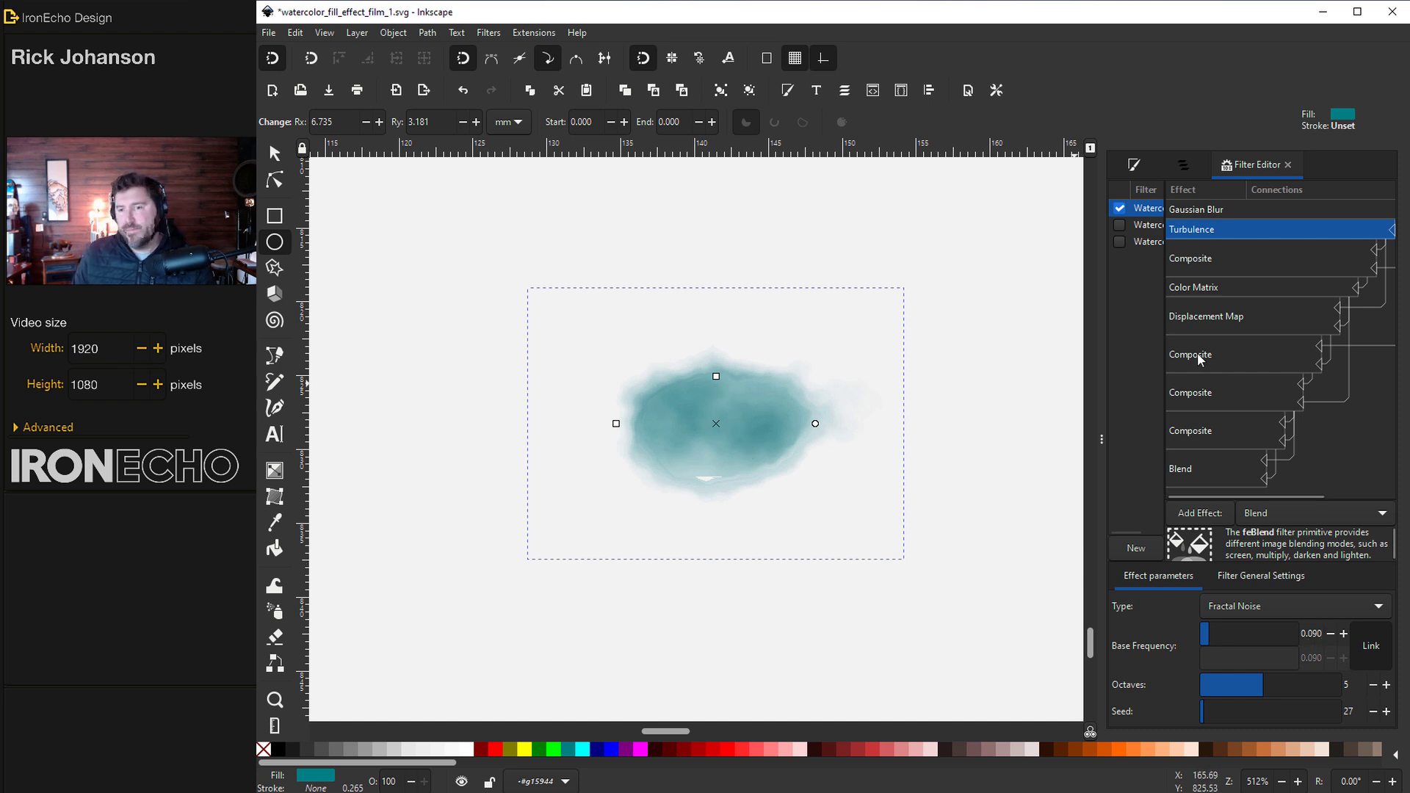
Lower its displacement scale to 7 and enlarge the teal blob over eastern Massachusetts
{"action": "left_click", "coordinate": [1211, 334]}
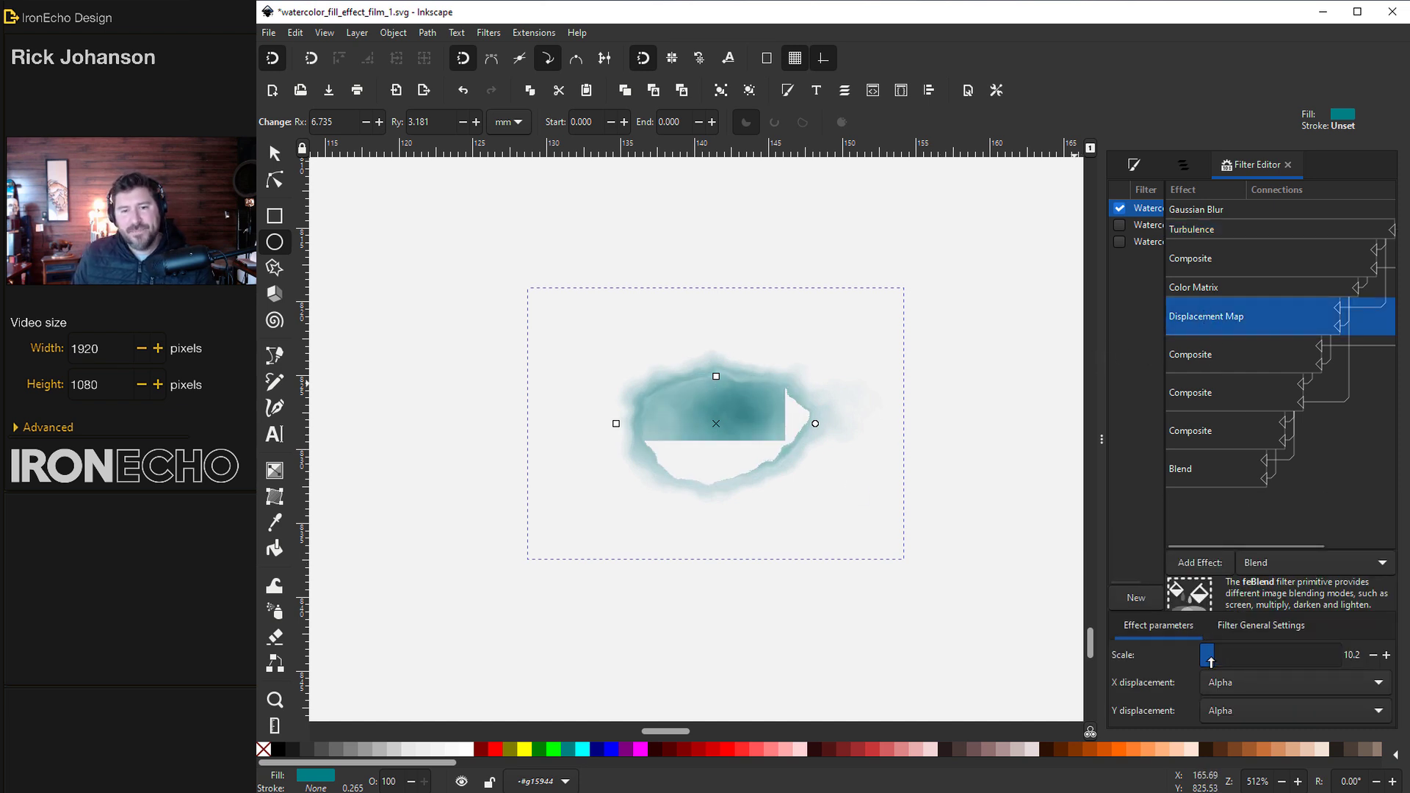
{"action": "left_click_drag", "start_coordinate": [1211, 661], "coordinate": [1208, 661]}
{"action": "left_click_drag", "start_coordinate": [616, 424], "coordinate": [548, 425]}
{"action": "key", "text": "s"}
{"action": "left_click_drag", "start_coordinate": [467, 558], "coordinate": [381, 645]}
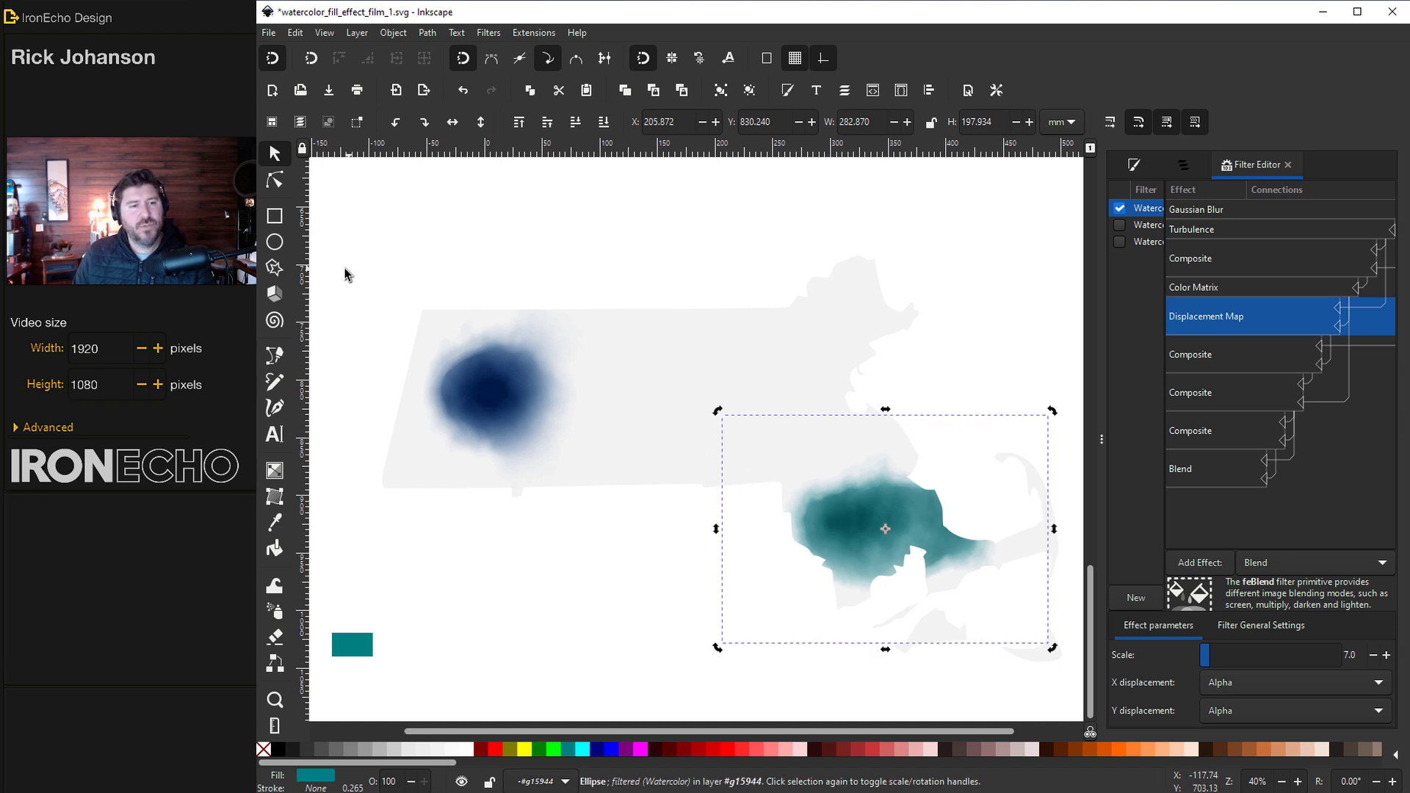
Draw a small ellipse in the middle of the state and fill it a bluer teal
{"action": "left_click", "coordinate": [275, 241]}
{"action": "left_click_drag", "start_coordinate": [656, 384], "coordinate": [714, 406]}
{"action": "key", "text": "ctrl+shift+f"}
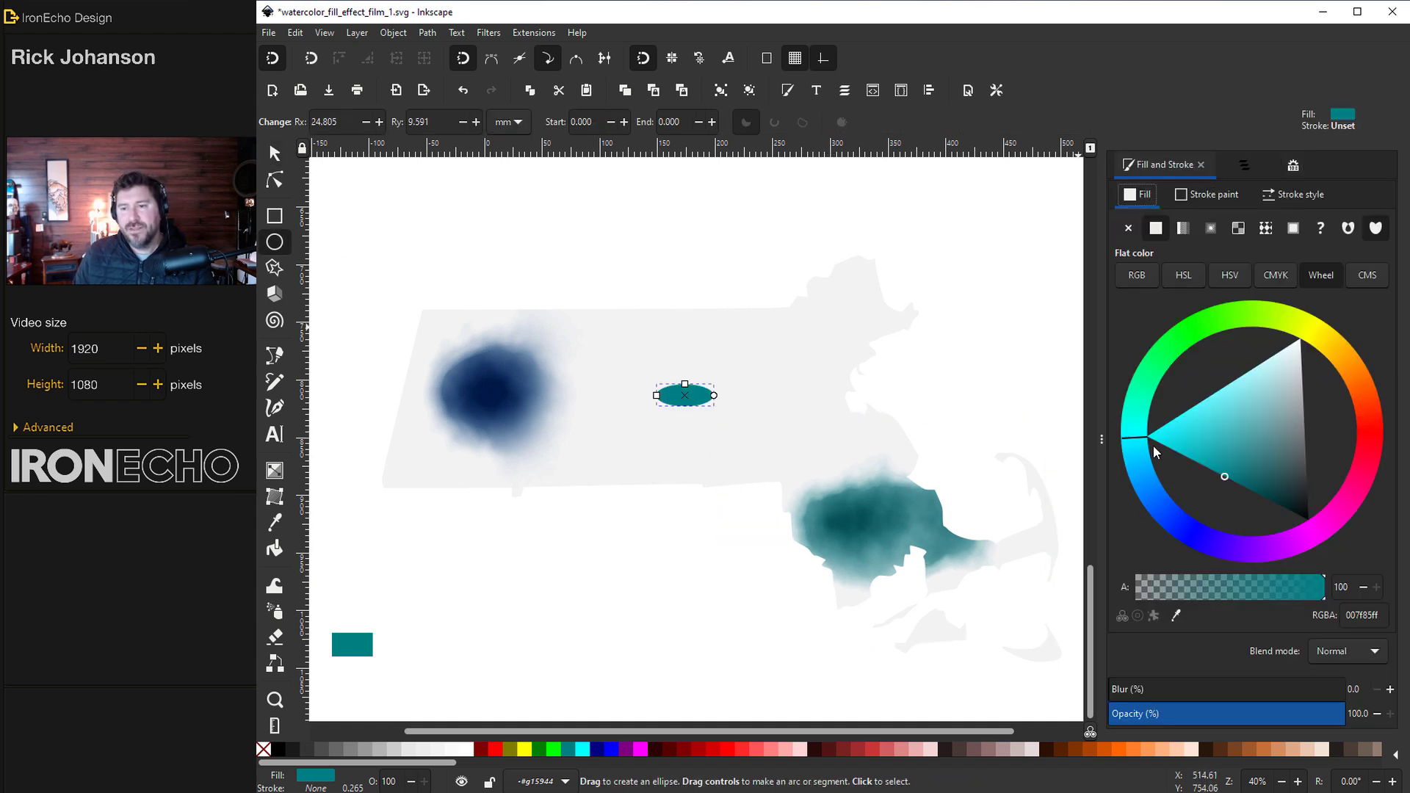
{"action": "left_click_drag", "start_coordinate": [1153, 445], "coordinate": [1201, 461]}
Give it the Watercolor filter with blur reduced to 74%, then enlarge it across central Massachusetts
{"action": "key", "text": "alt+r"}
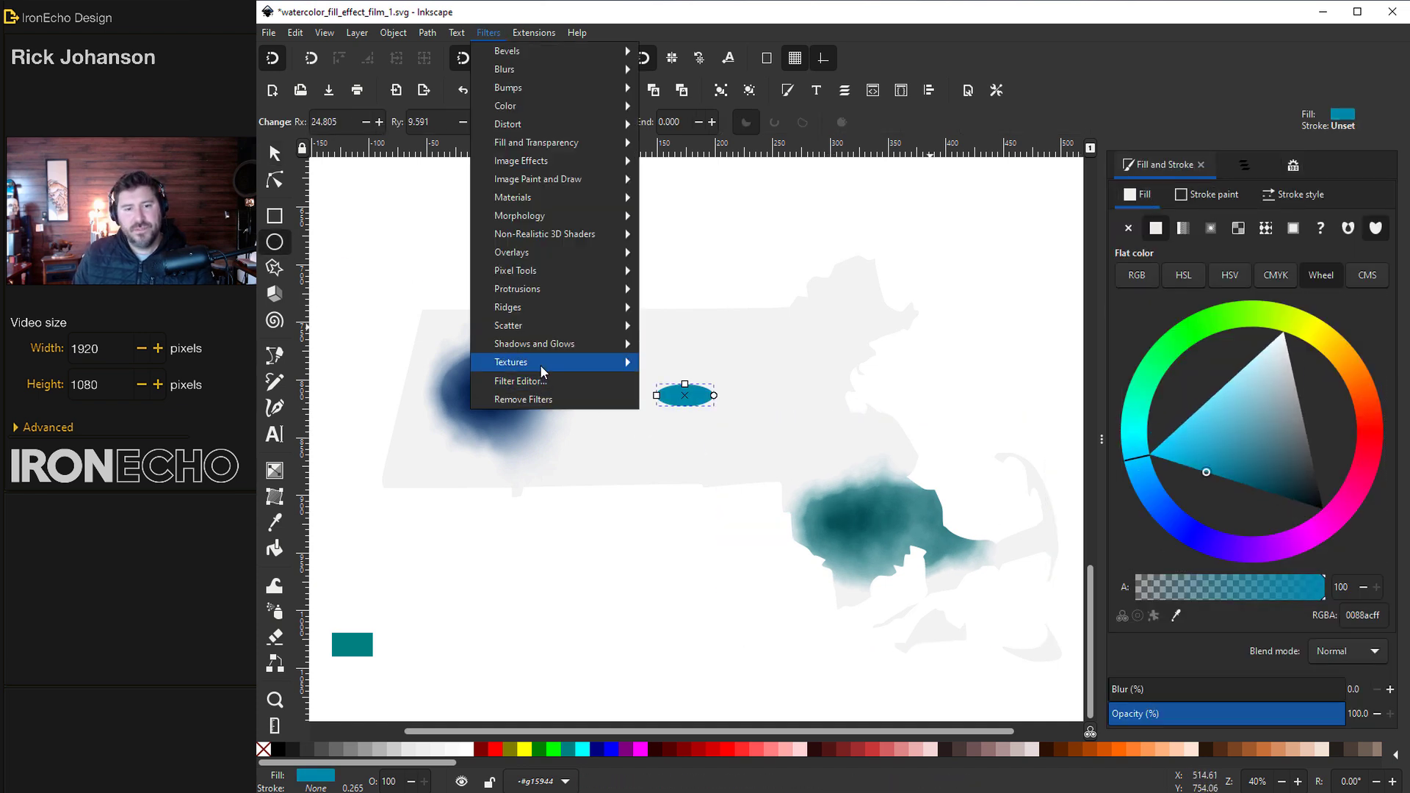
{"action": "left_click", "coordinate": [709, 709]}
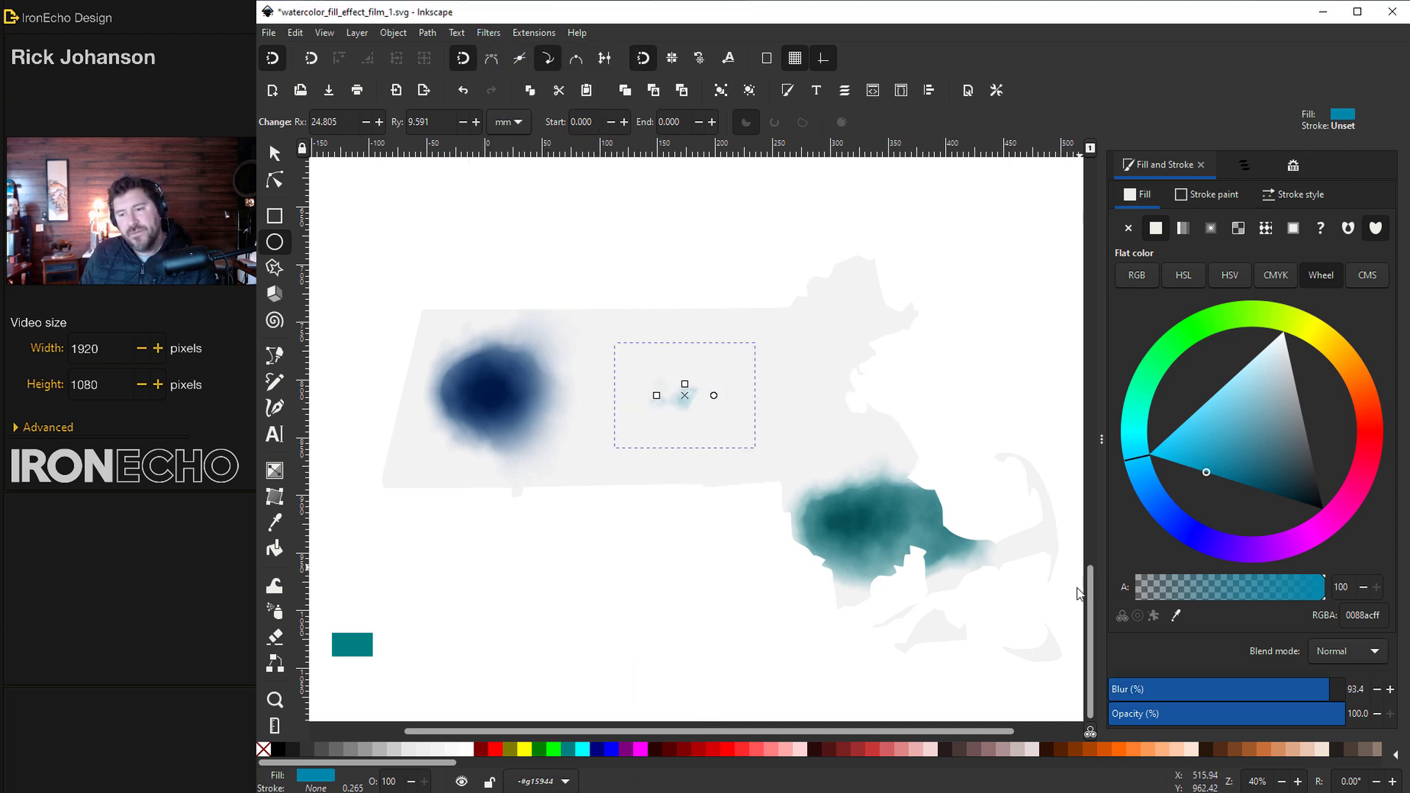
{"action": "left_click_drag", "start_coordinate": [1311, 693], "coordinate": [1254, 686]}
{"action": "scroll", "coordinate": [685, 470], "scroll_direction": "up", "scroll_amount": 2}
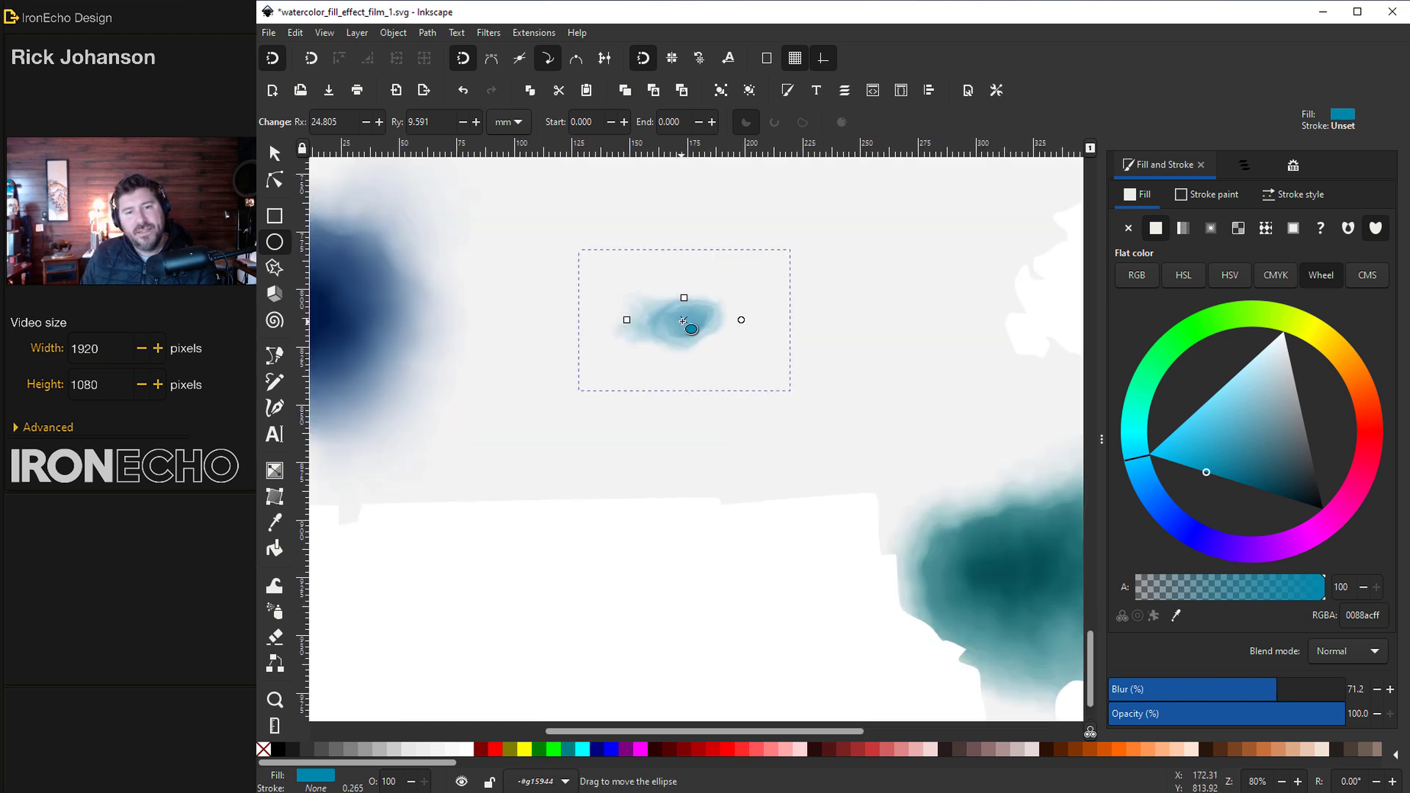
{"action": "left_click_drag", "start_coordinate": [684, 321], "coordinate": [735, 320]}
{"action": "key", "text": "s"}
{"action": "left_click_drag", "start_coordinate": [628, 397], "coordinate": [399, 548]}
{"action": "scroll", "coordinate": [598, 482], "scroll_direction": "down", "scroll_amount": 2}
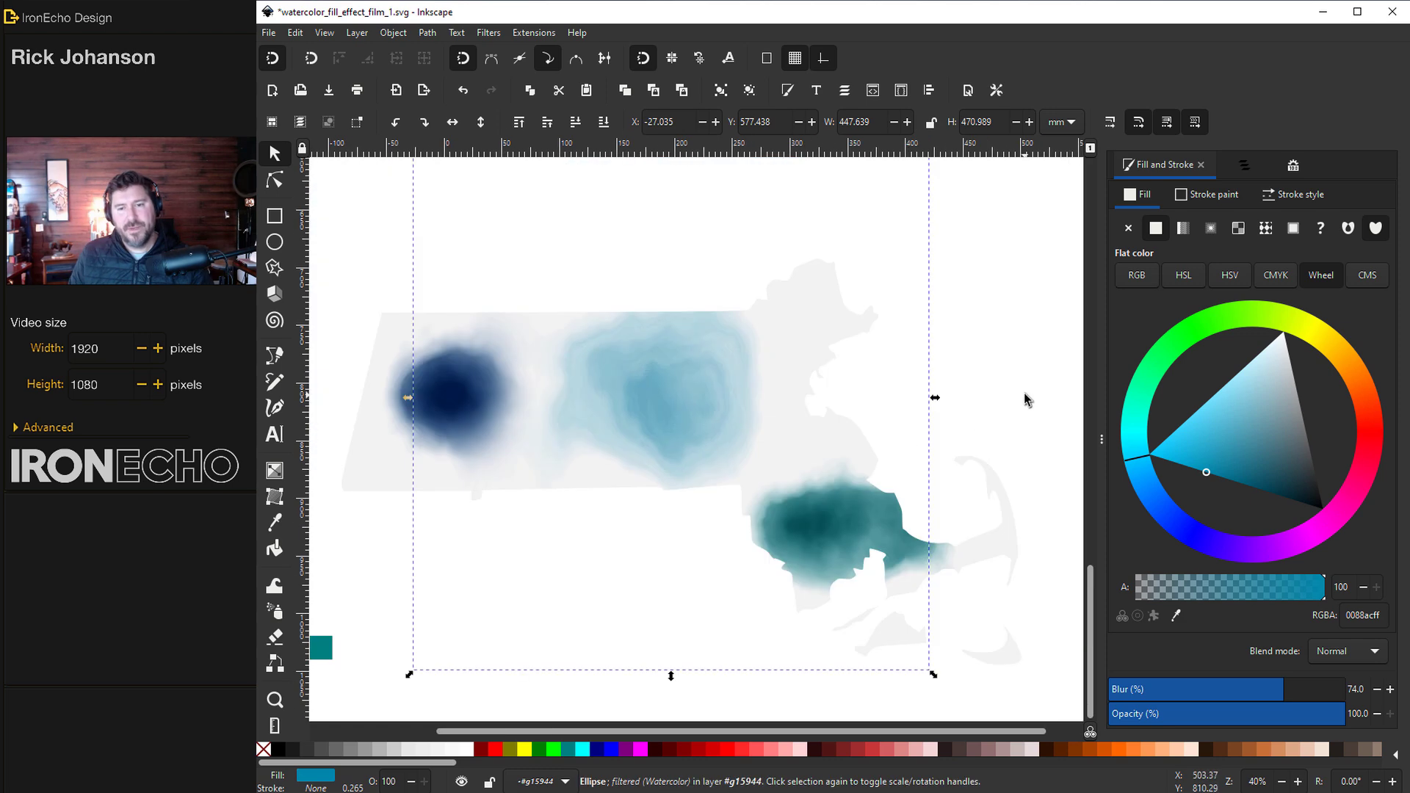
Move the light-blue blotch up and to the right and brighten its colour
{"action": "key", "text": "Escape"}
{"action": "left_click_drag", "start_coordinate": [684, 407], "coordinate": [827, 289]}
{"action": "left_click_drag", "start_coordinate": [1196, 455], "coordinate": [1184, 457]}
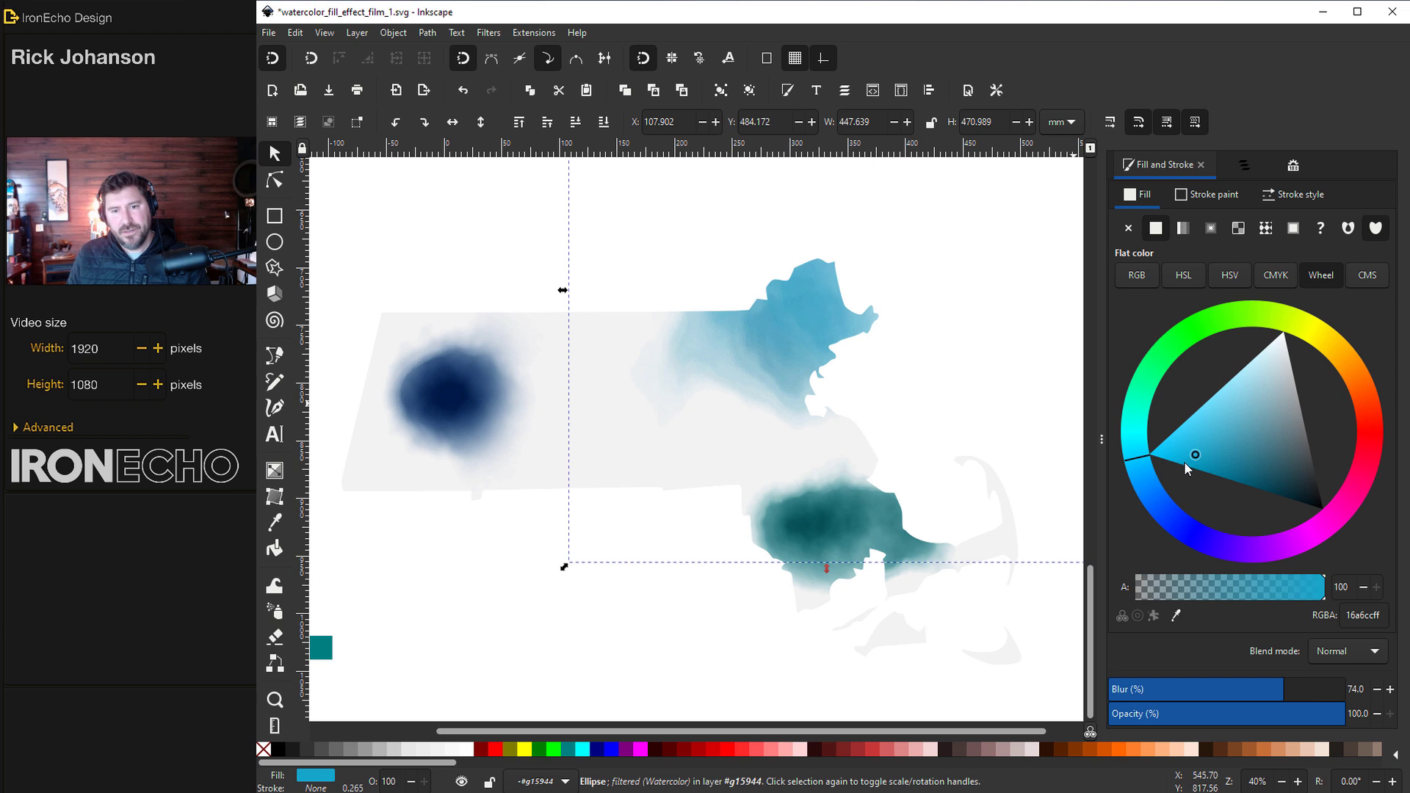
Move the dark-blue blotch down-left to the lower western edge and shrink it
{"action": "left_click", "coordinate": [474, 428]}
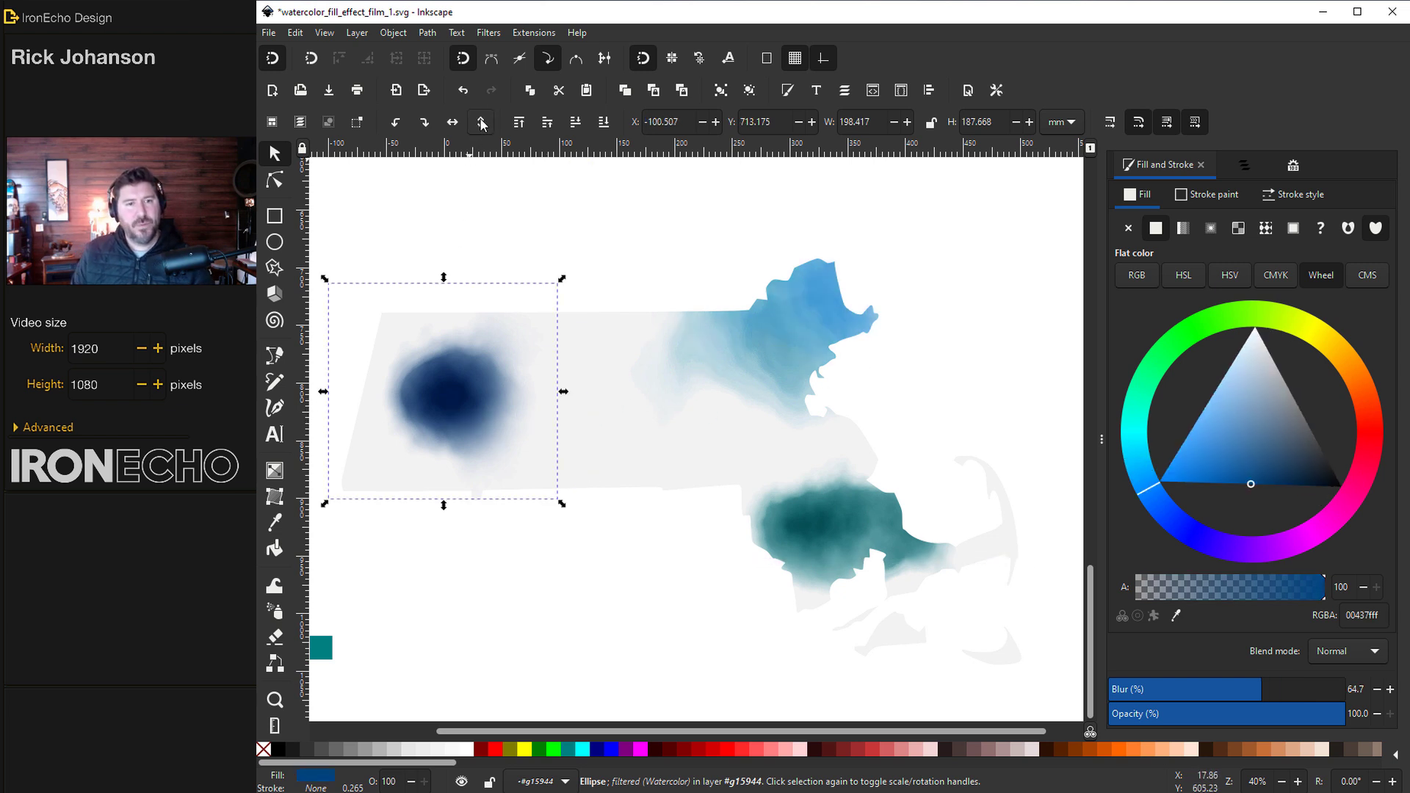
{"action": "left_click_drag", "start_coordinate": [447, 387], "coordinate": [381, 522]}
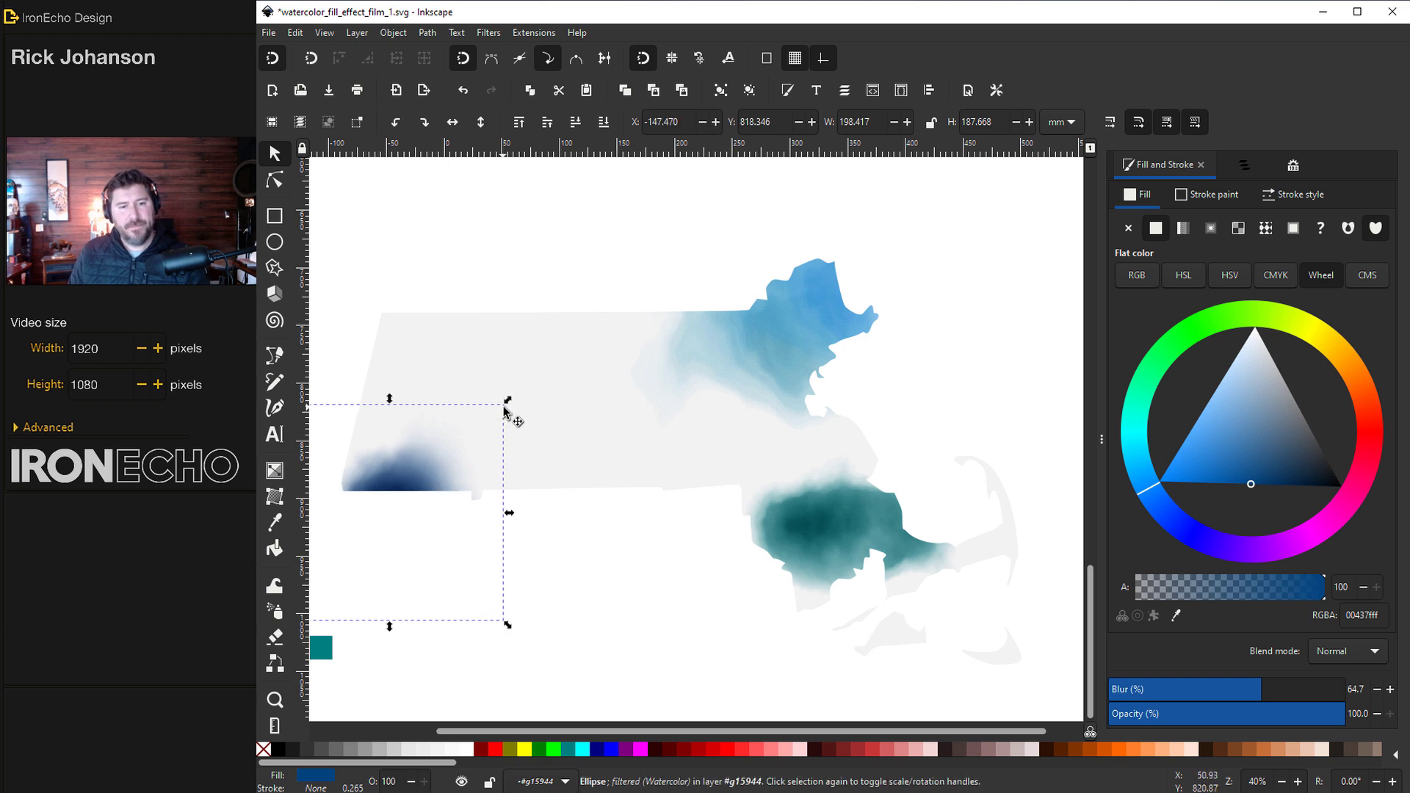
{"action": "left_click_drag", "start_coordinate": [504, 408], "coordinate": [536, 410]}
{"action": "left_click_drag", "start_coordinate": [397, 476], "coordinate": [385, 468]}
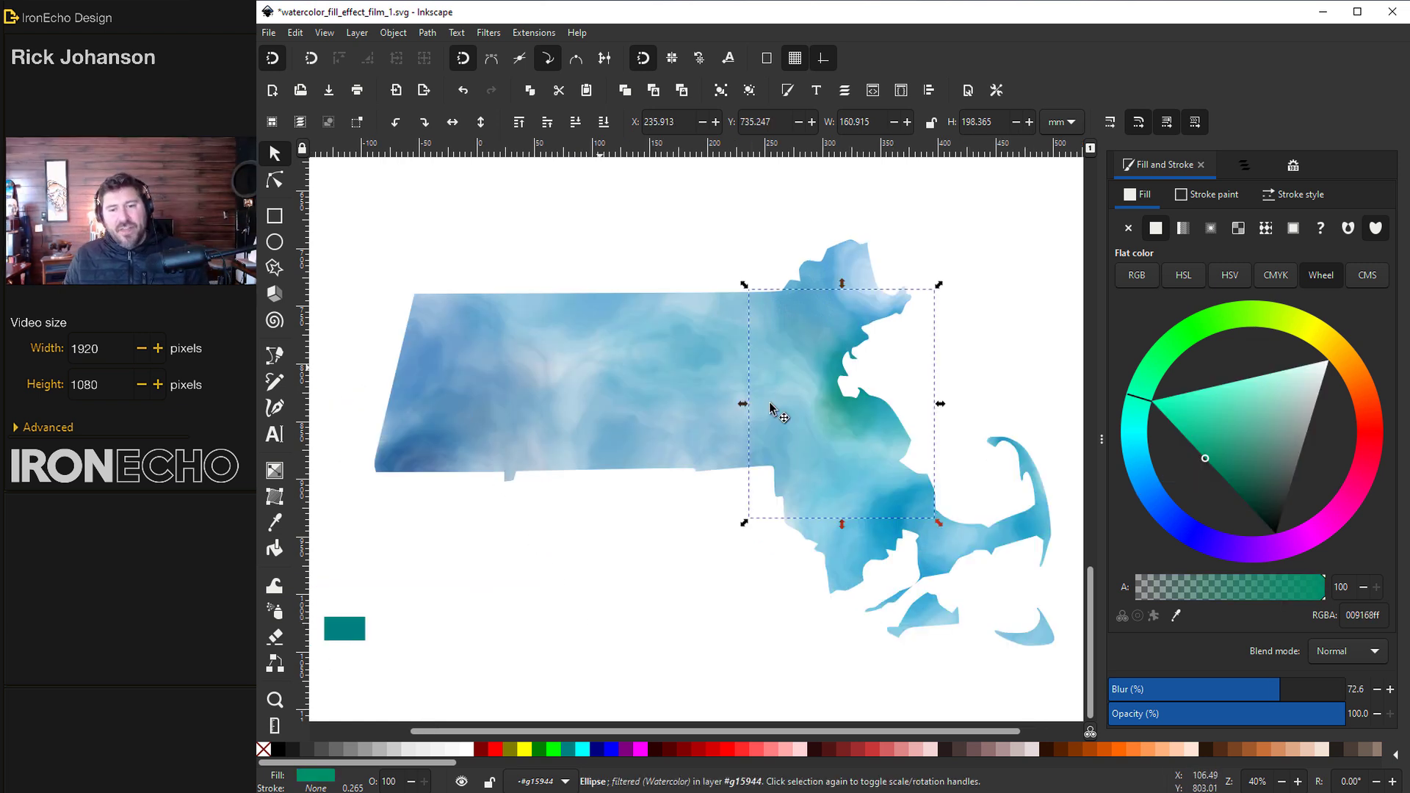
Drag the teal-green blotch down to the south coast near Cape Cod's base, then deselect
{"action": "left_click_drag", "start_coordinate": [839, 406], "coordinate": [852, 576]}
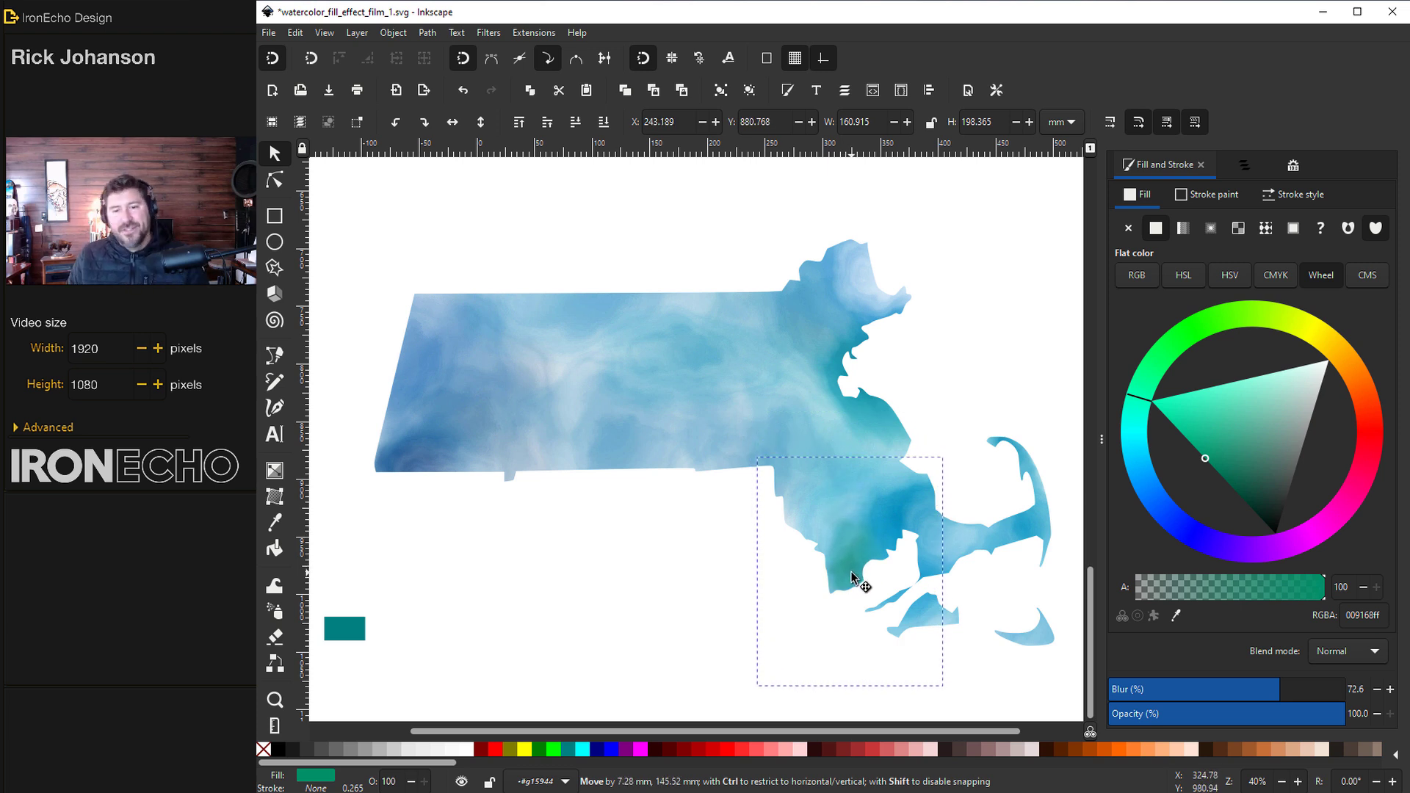
{"action": "left_click_drag", "start_coordinate": [852, 576], "coordinate": [855, 576]}
{"action": "left_click", "coordinate": [703, 570]}
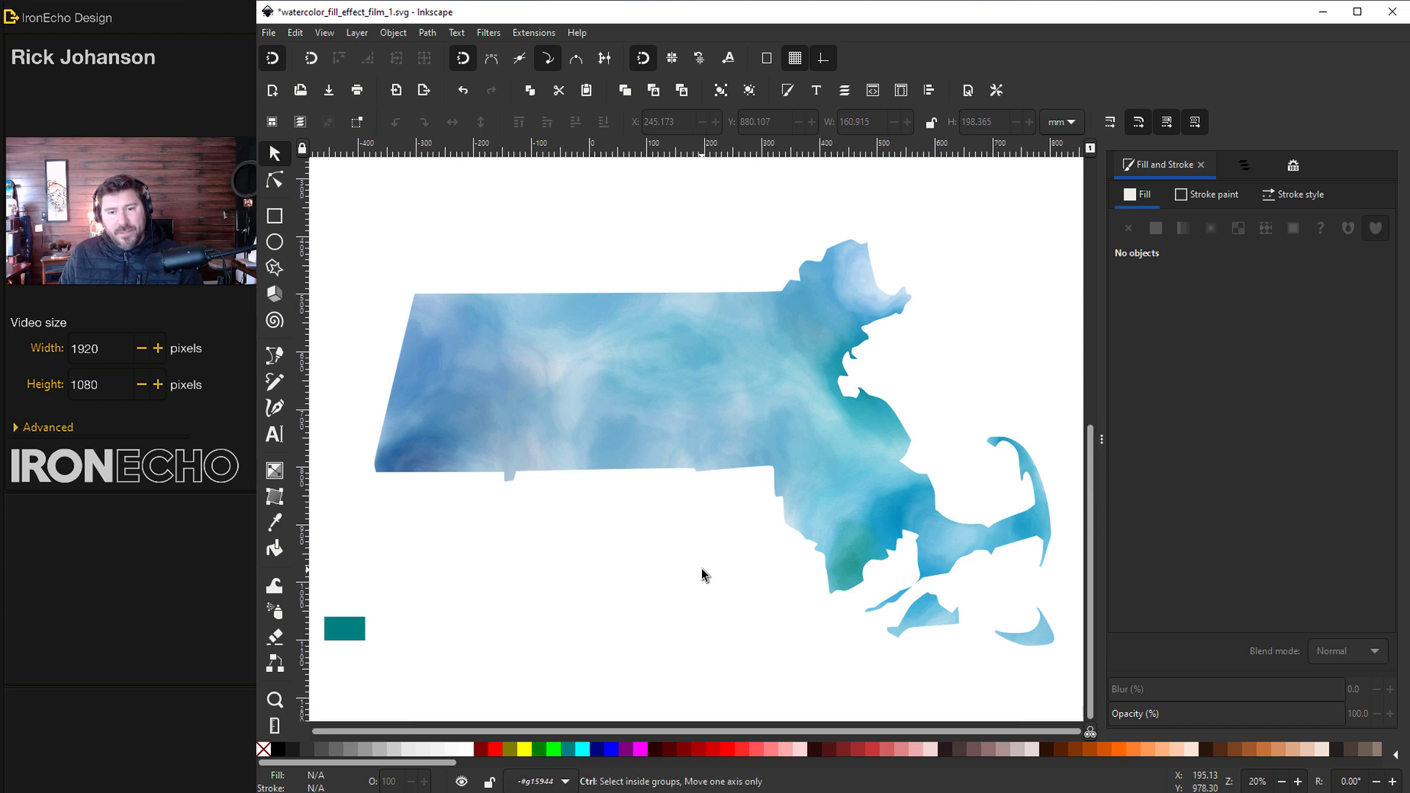
Delete the small teal swatch below the map
{"action": "scroll", "coordinate": [702, 568], "scroll_direction": "down", "scroll_amount": 2}
{"action": "left_click", "coordinate": [531, 601]}
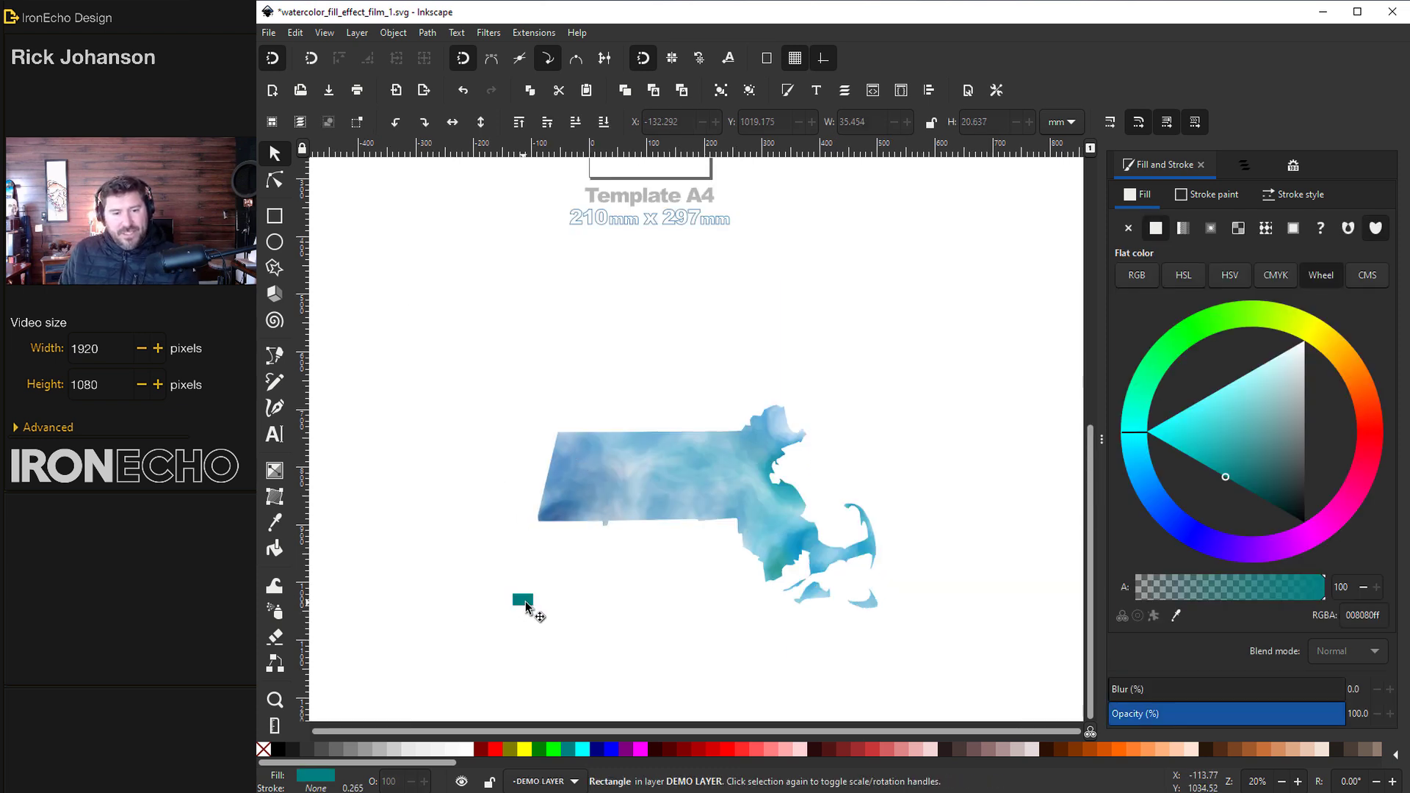
{"action": "key", "text": "Delete"}
Group all the watercolor Massachusetts pieces and shift the group slightly right
{"action": "left_click_drag", "start_coordinate": [394, 286], "coordinate": [1005, 712]}
{"action": "key", "text": "ctrl+g"}
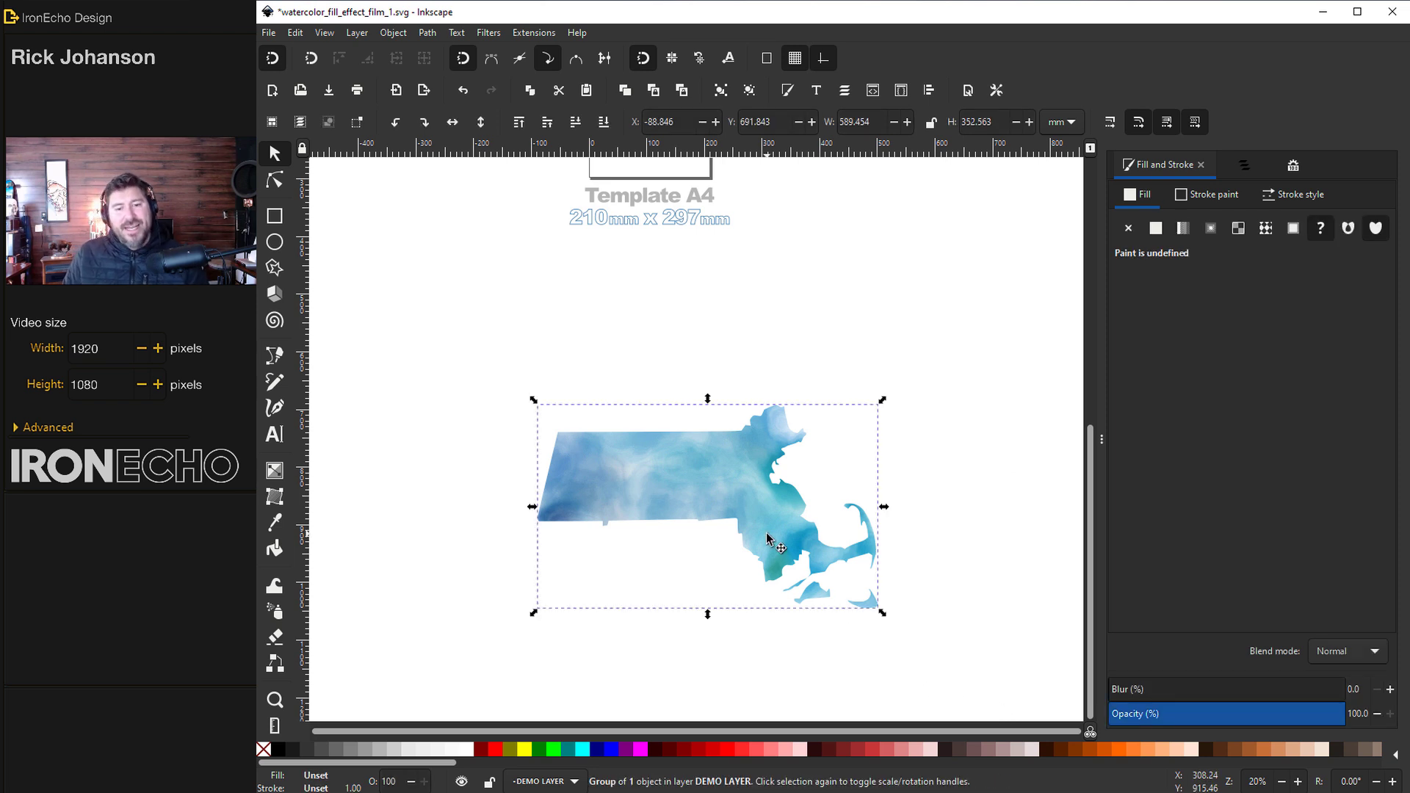
{"action": "left_click_drag", "start_coordinate": [696, 488], "coordinate": [729, 495]}
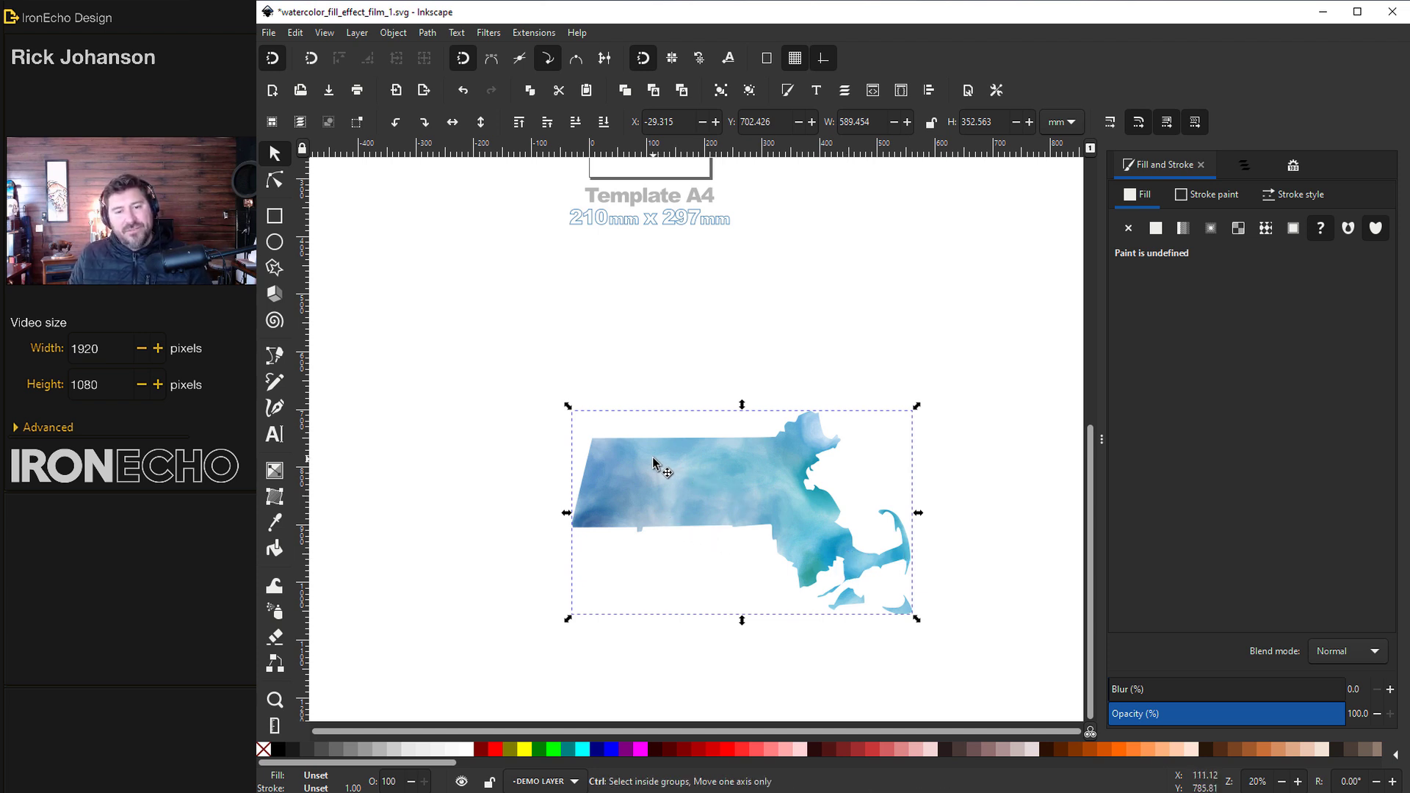
{"action": "scroll", "coordinate": [669, 500], "scroll_direction": "up", "scroll_amount": 3}
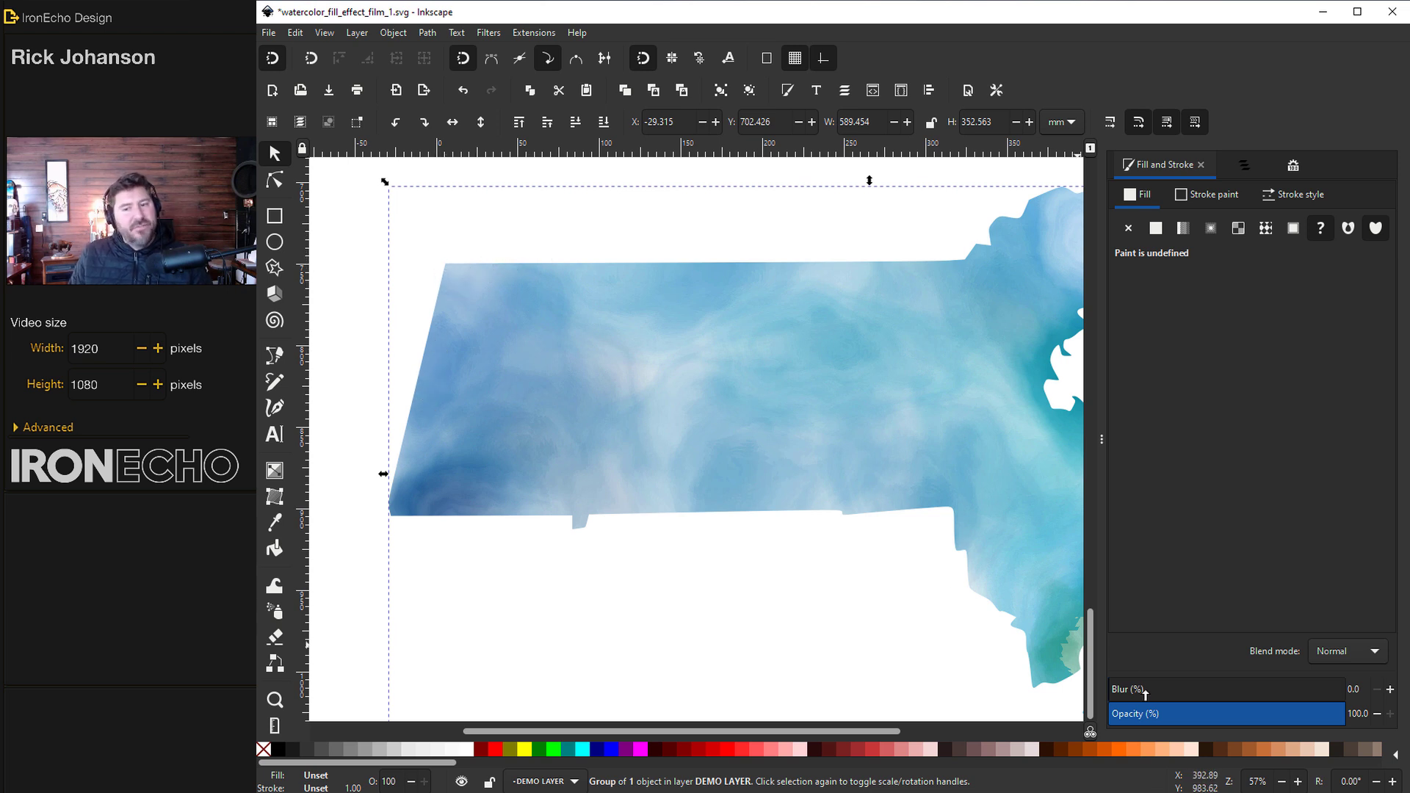
{"action": "left_click_drag", "start_coordinate": [1146, 691], "coordinate": [1210, 698]}
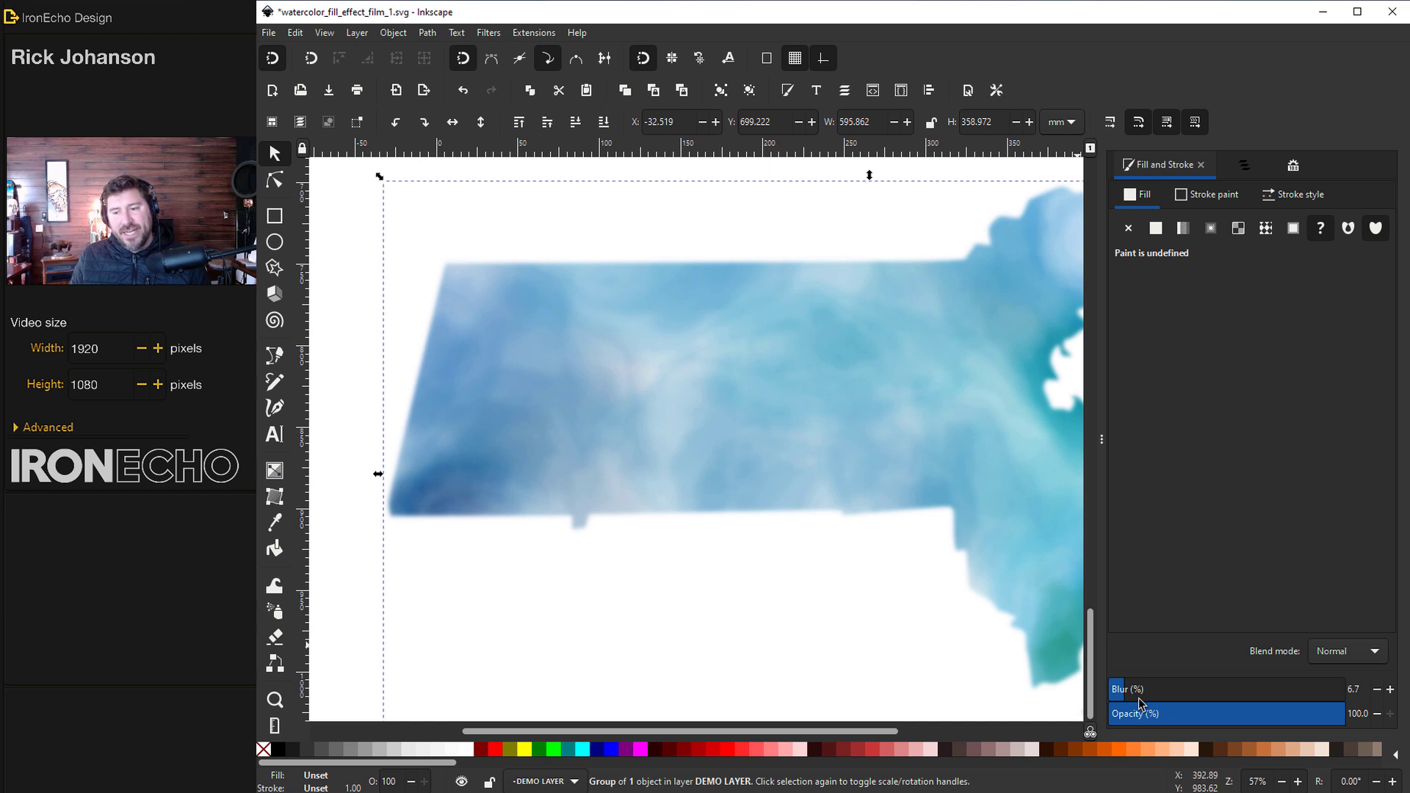
{"action": "left_click_drag", "start_coordinate": [1129, 696], "coordinate": [1109, 696]}
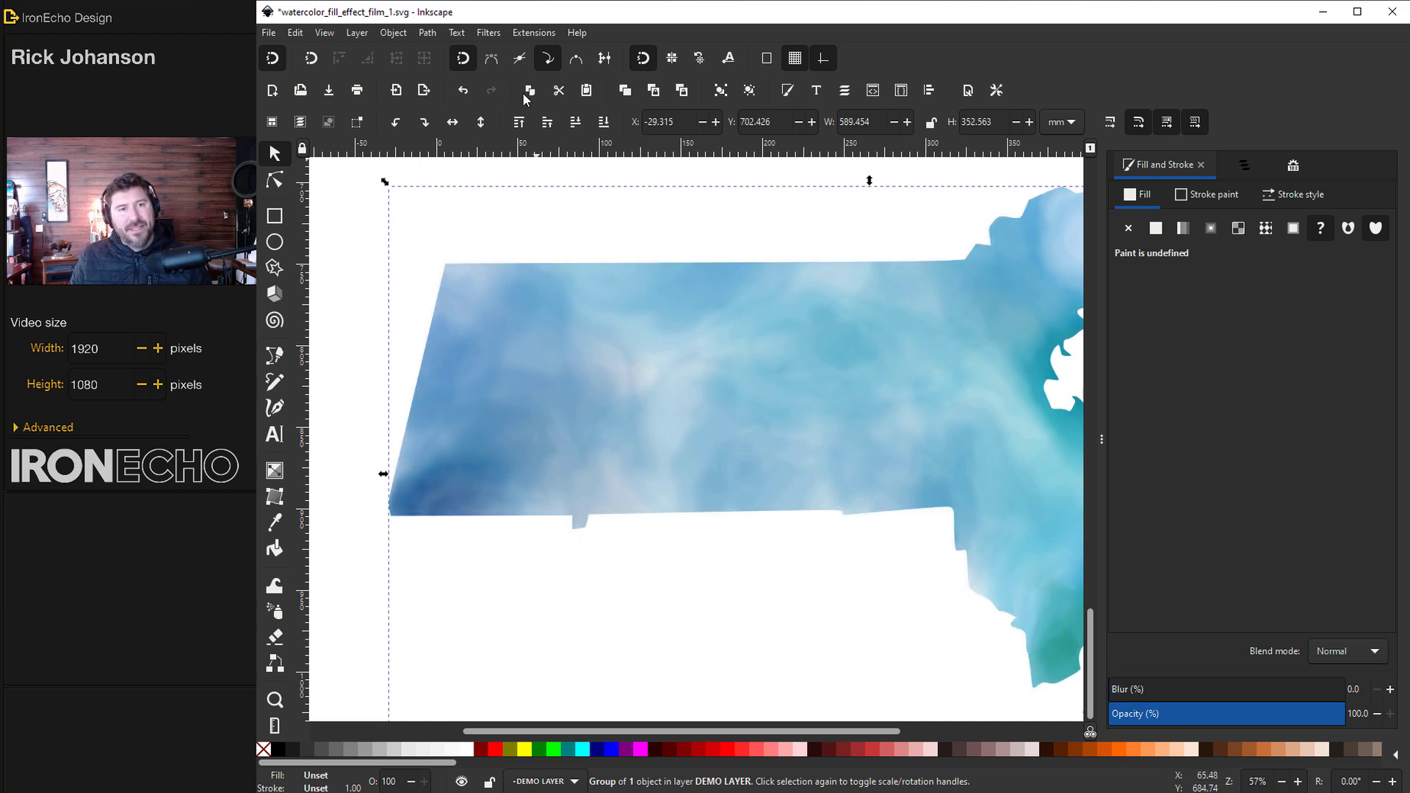
Apply the Blurs > Feather filter at strength 0.50 to the watercolor group, using live preview
{"action": "left_click", "coordinate": [489, 32]}
{"action": "mouse_move", "coordinate": [514, 72]}
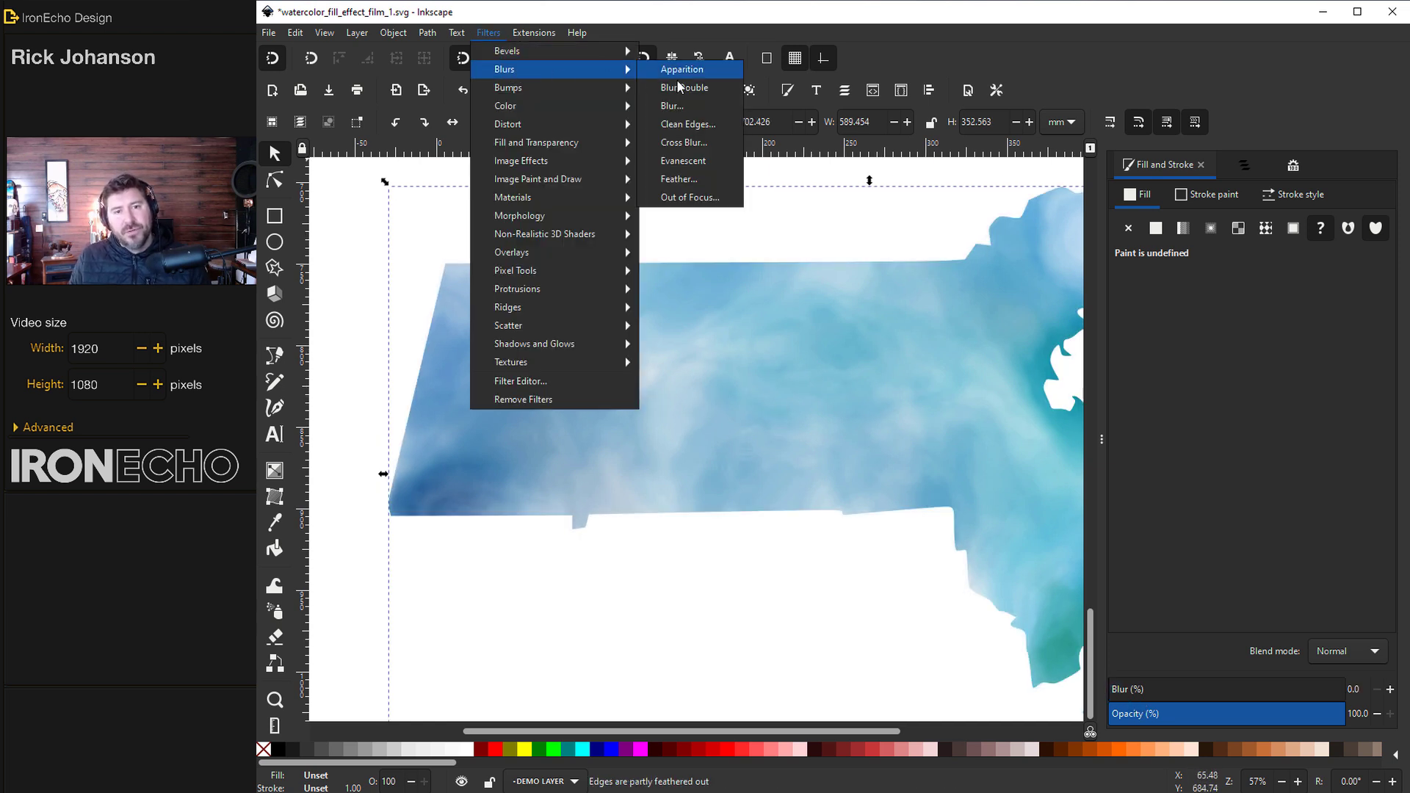
{"action": "left_click", "coordinate": [672, 179]}
{"action": "left_click_drag", "start_coordinate": [797, 142], "coordinate": [1008, 130]}
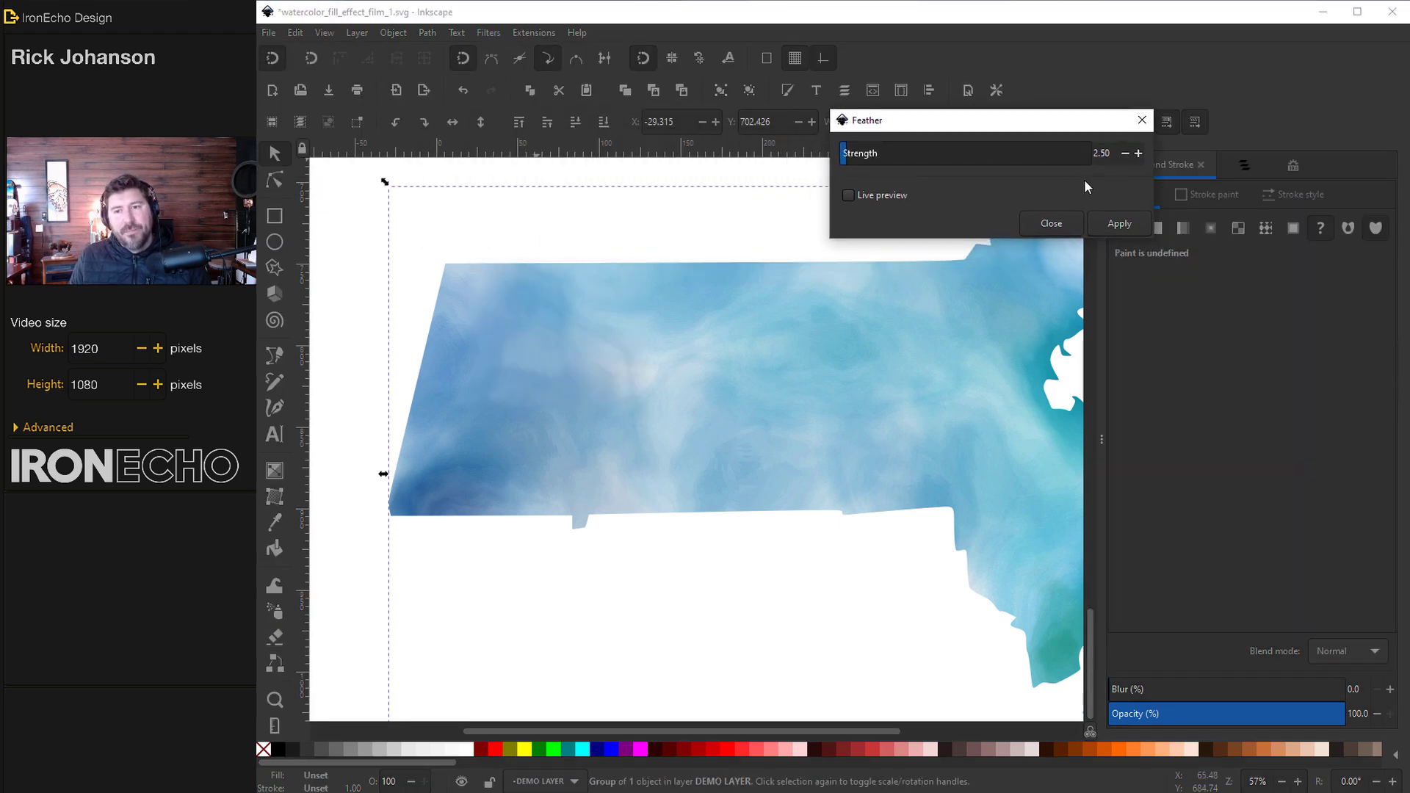
{"action": "left_click", "coordinate": [848, 196]}
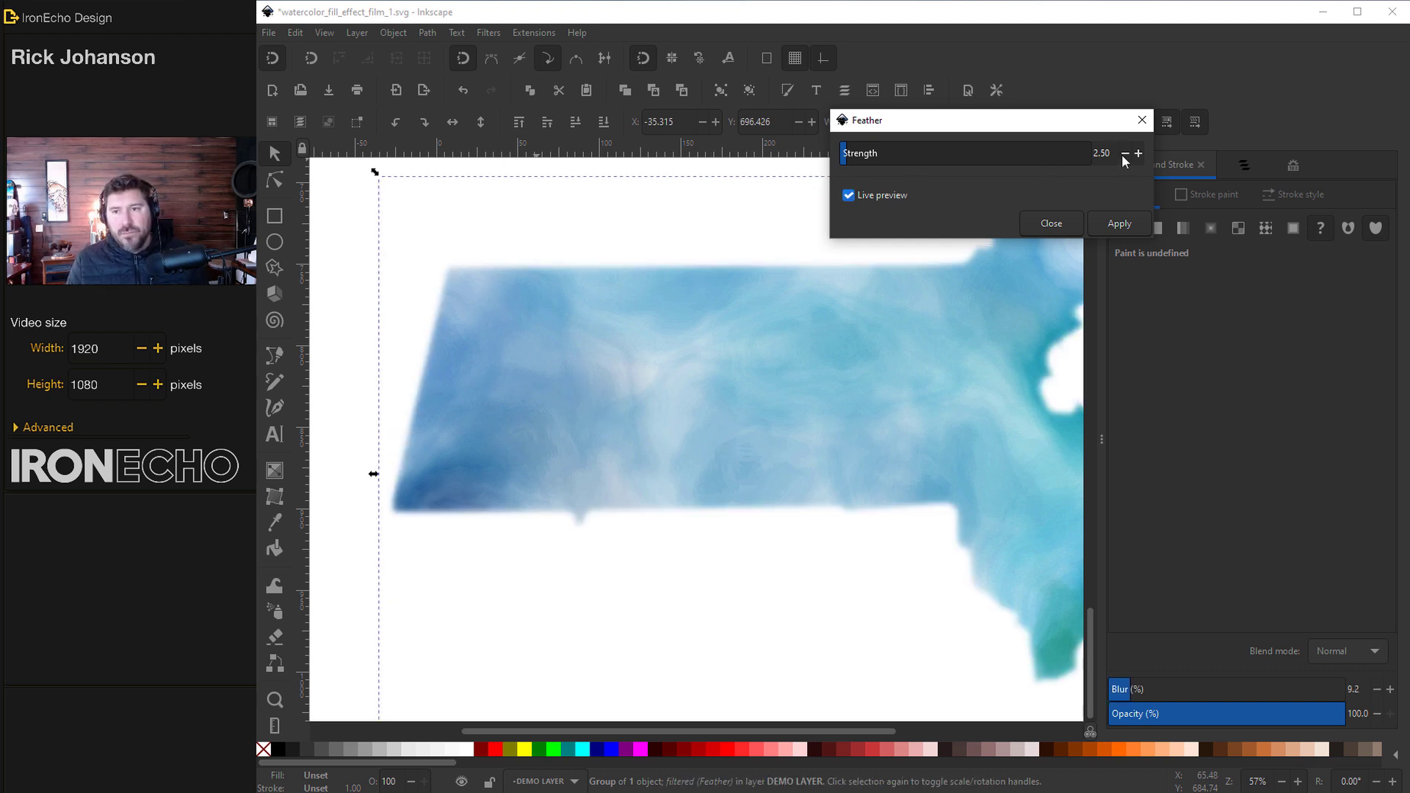
{"action": "double_click", "coordinate": [1101, 153]}
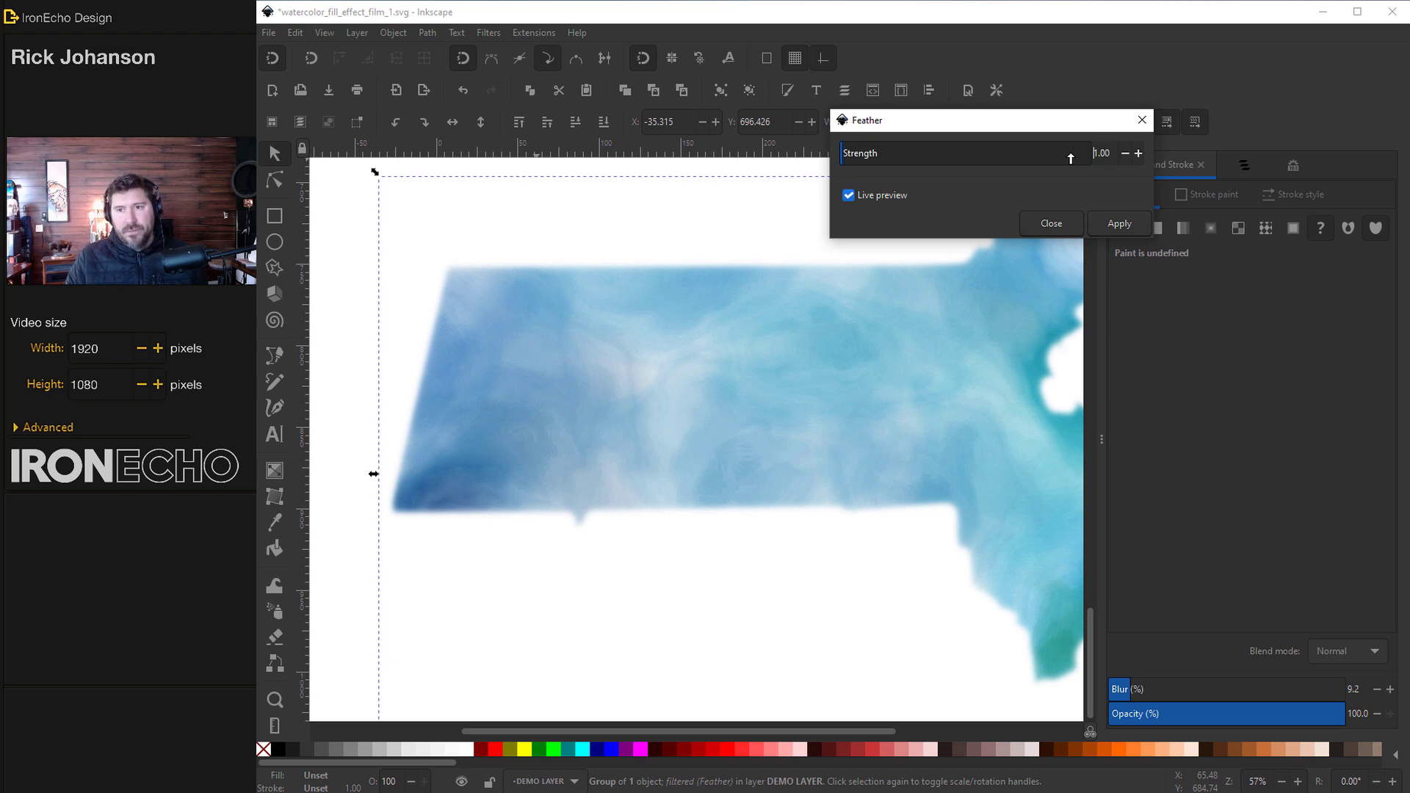
{"action": "scroll", "coordinate": [1071, 156], "scroll_direction": "down", "scroll_amount": 1}
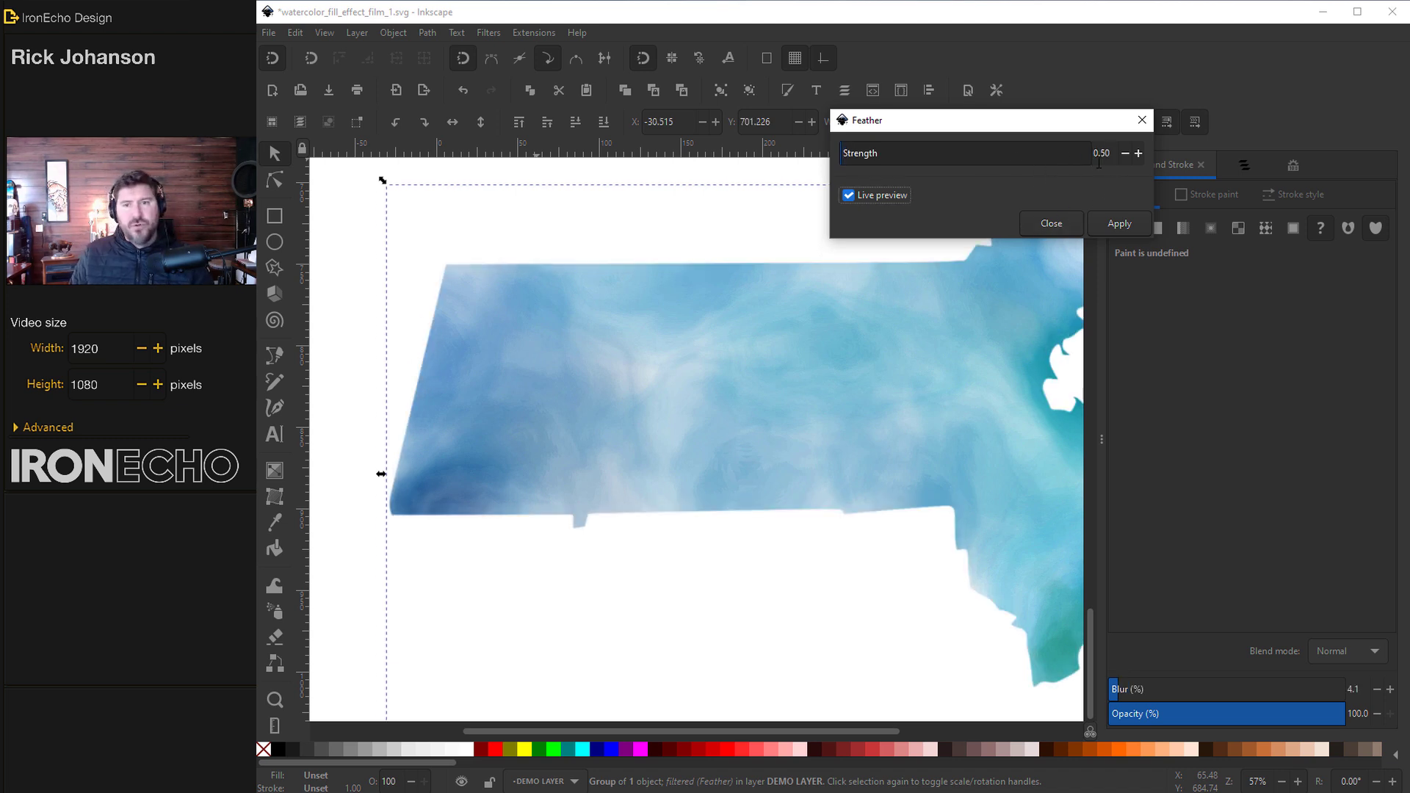
{"action": "left_click", "coordinate": [1119, 223]}
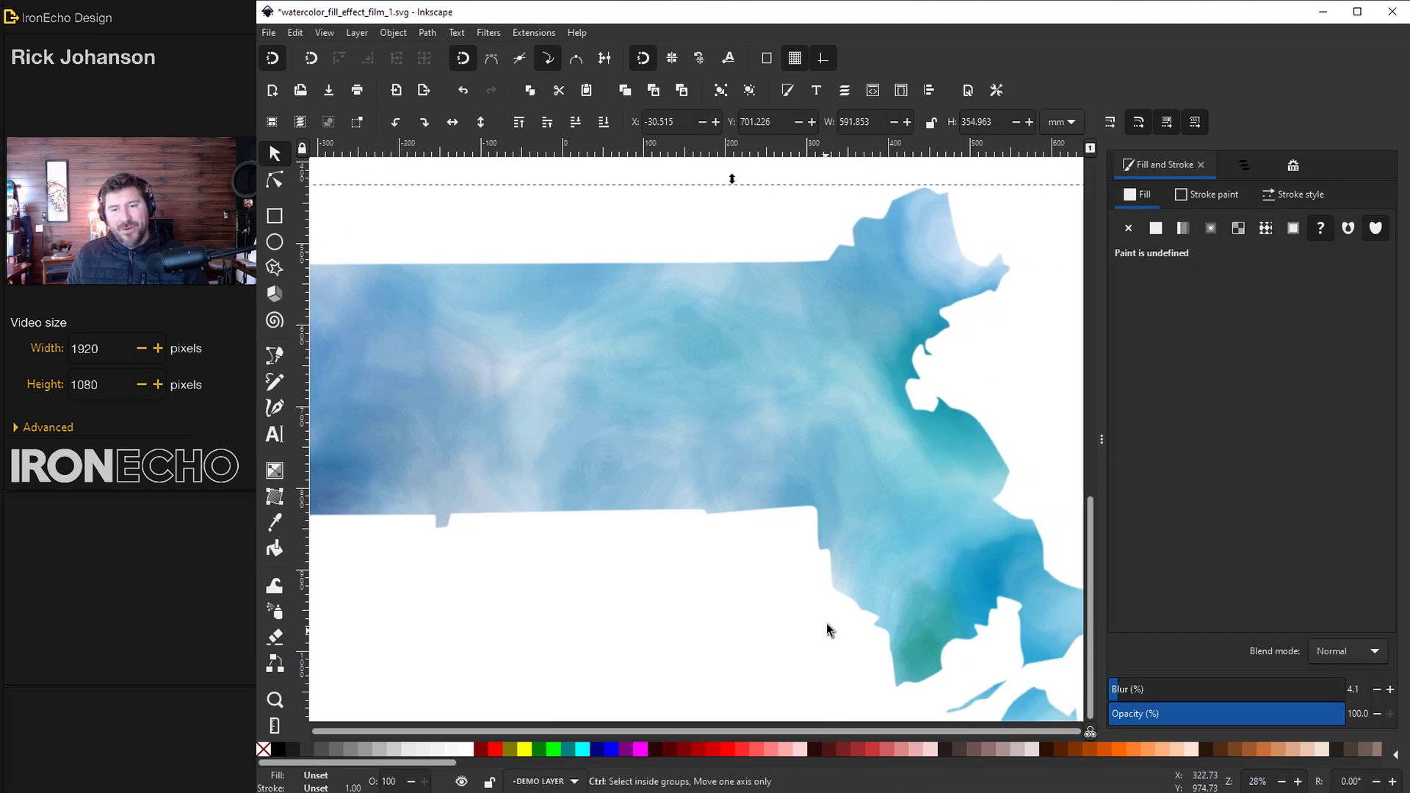
{"action": "scroll", "coordinate": [768, 735], "scroll_direction": "down", "scroll_amount": 3}
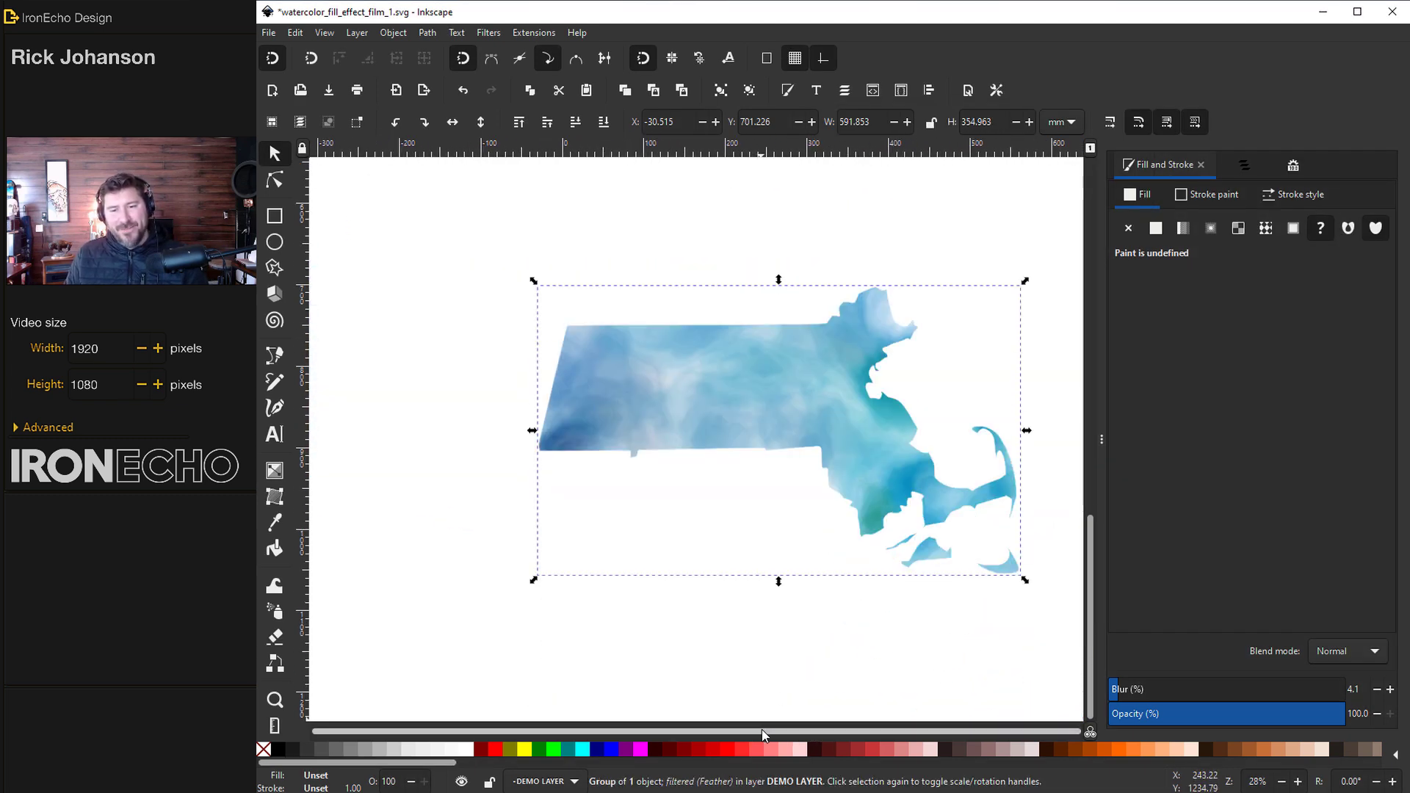
{"action": "scroll", "coordinate": [764, 734], "scroll_direction": "right", "scroll_amount": 2}
{"action": "left_click", "coordinate": [1014, 274]}
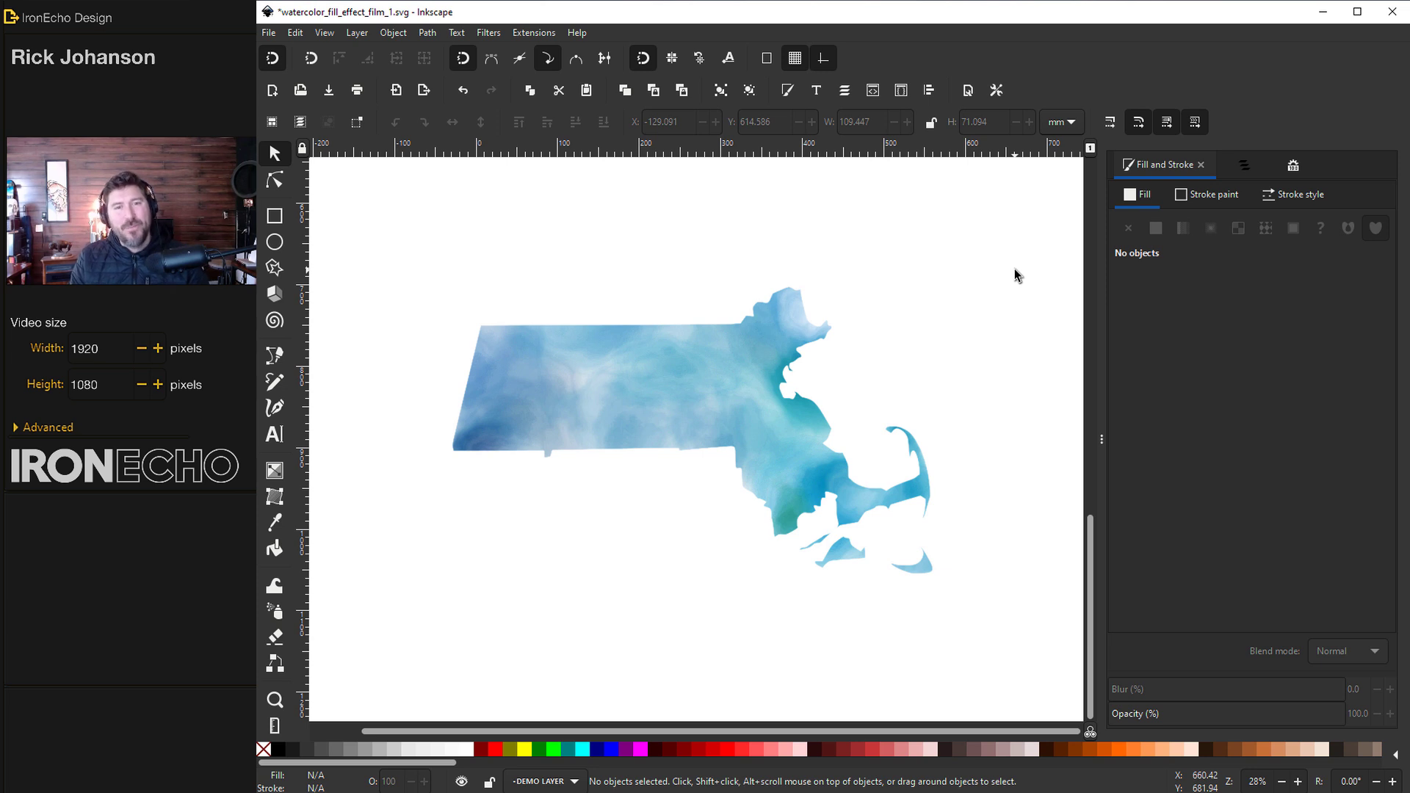